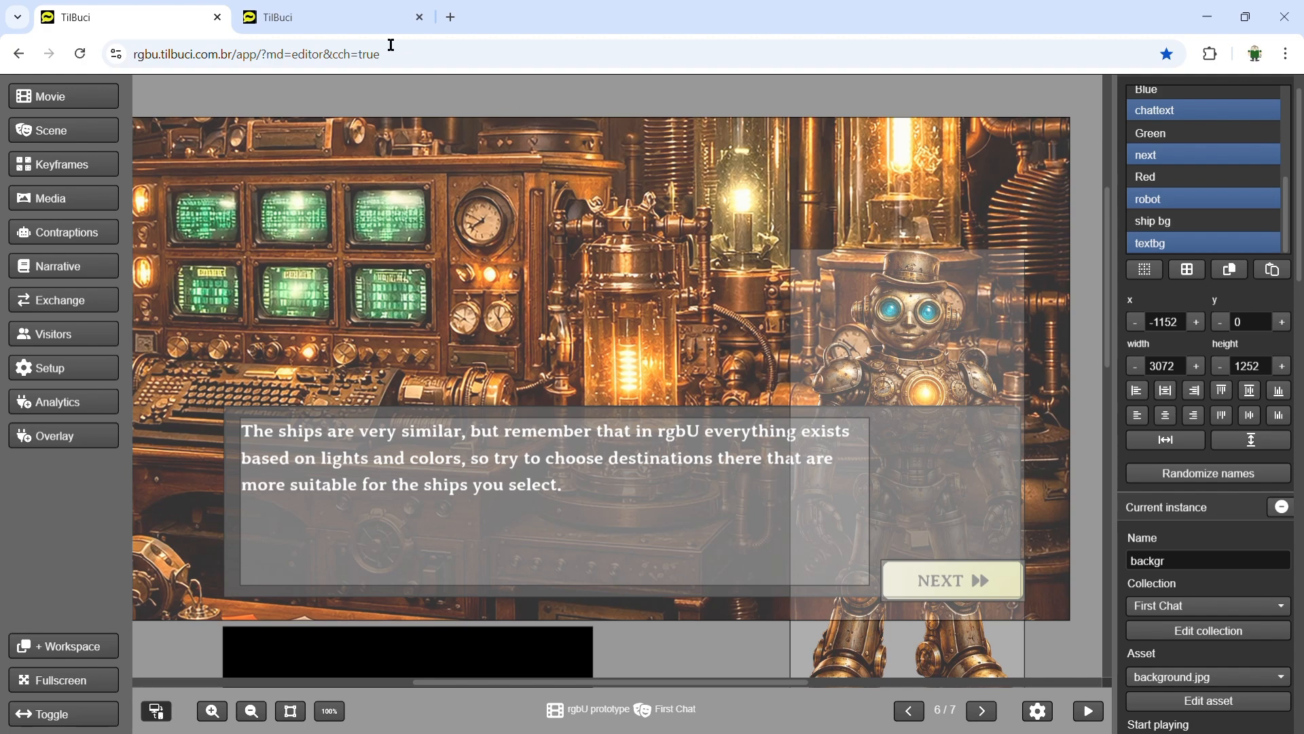
Paste the five copied steampunk chat instances into the empty Battle tutorial scene
click(360, 23)
click(1282, 89)
click(1274, 295)
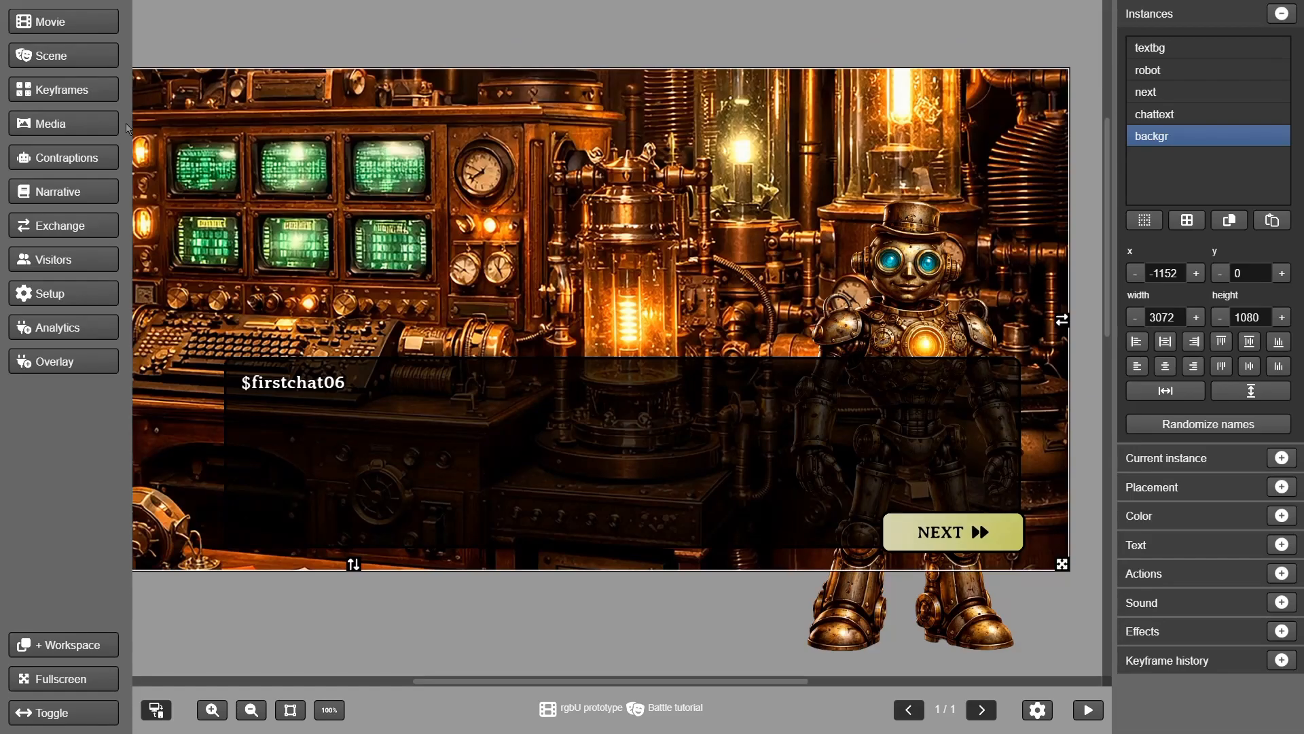
Add a new paragraph containing $btutorial01 to the stage as an instance
click(87, 122)
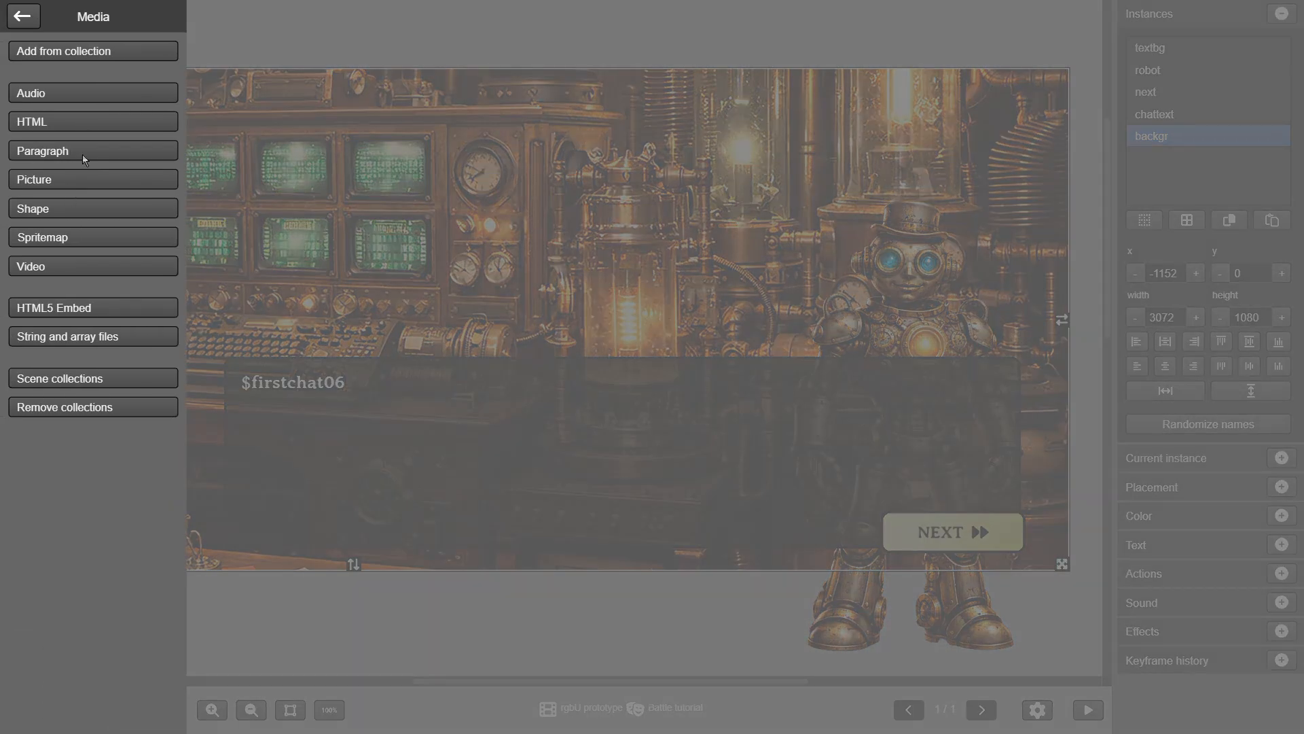
click(72, 151)
text($btutorial01)
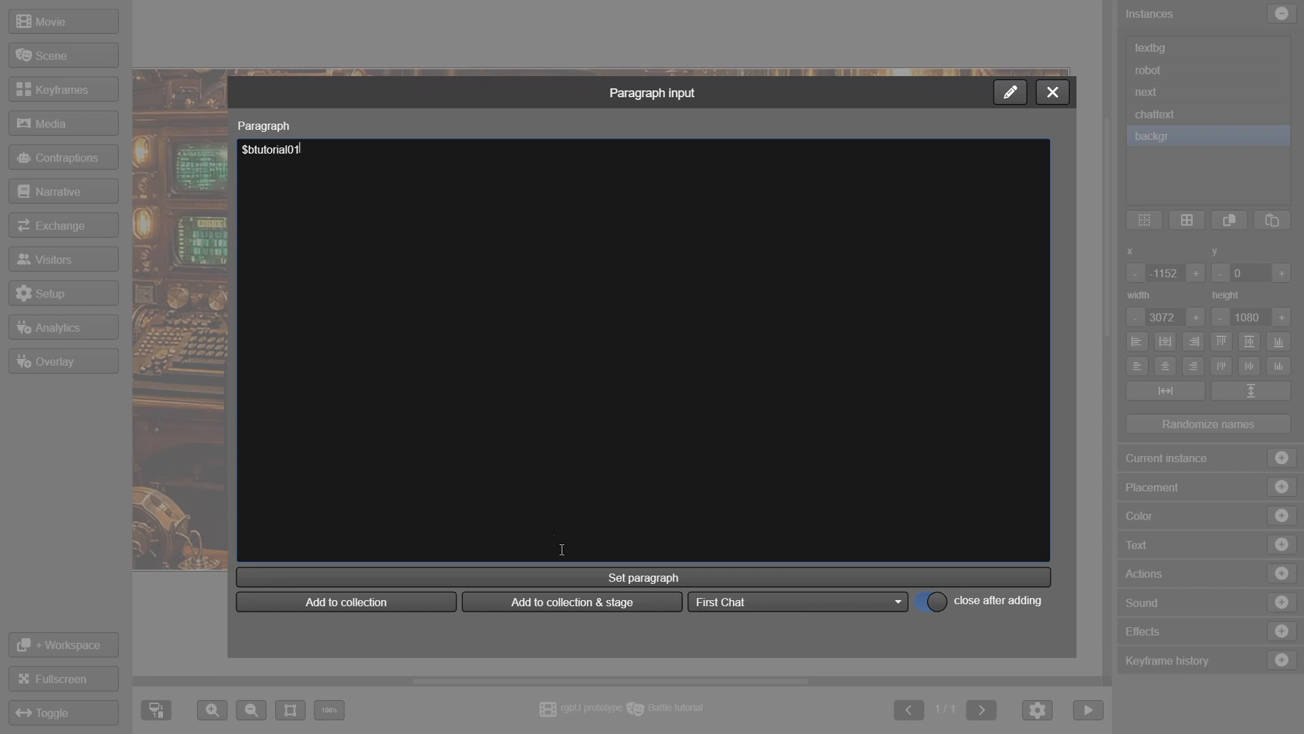
click(583, 579)
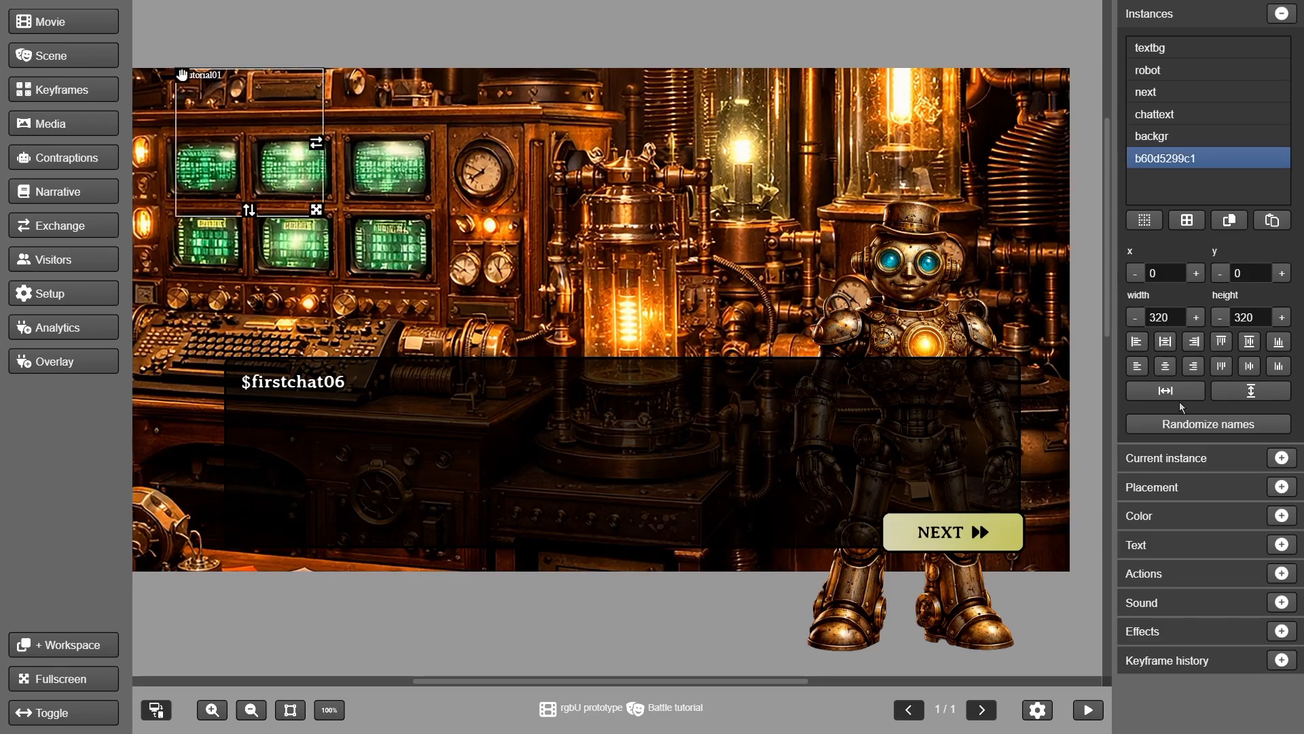
Rename the paragraph's collection to 'Battle tutorial text' and apply the change
click(1282, 457)
scroll(1185, 530, down, 1)
click(1184, 534)
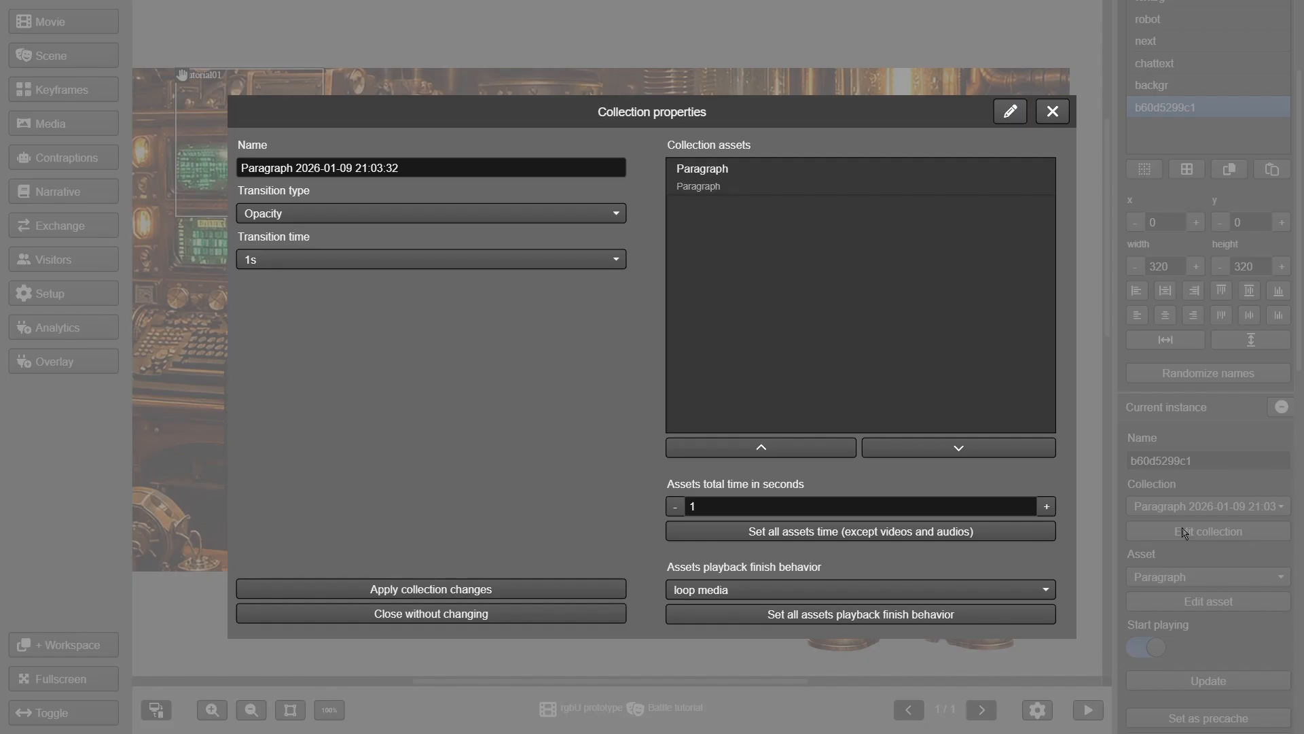
triple_click(433, 176)
text(Batt)
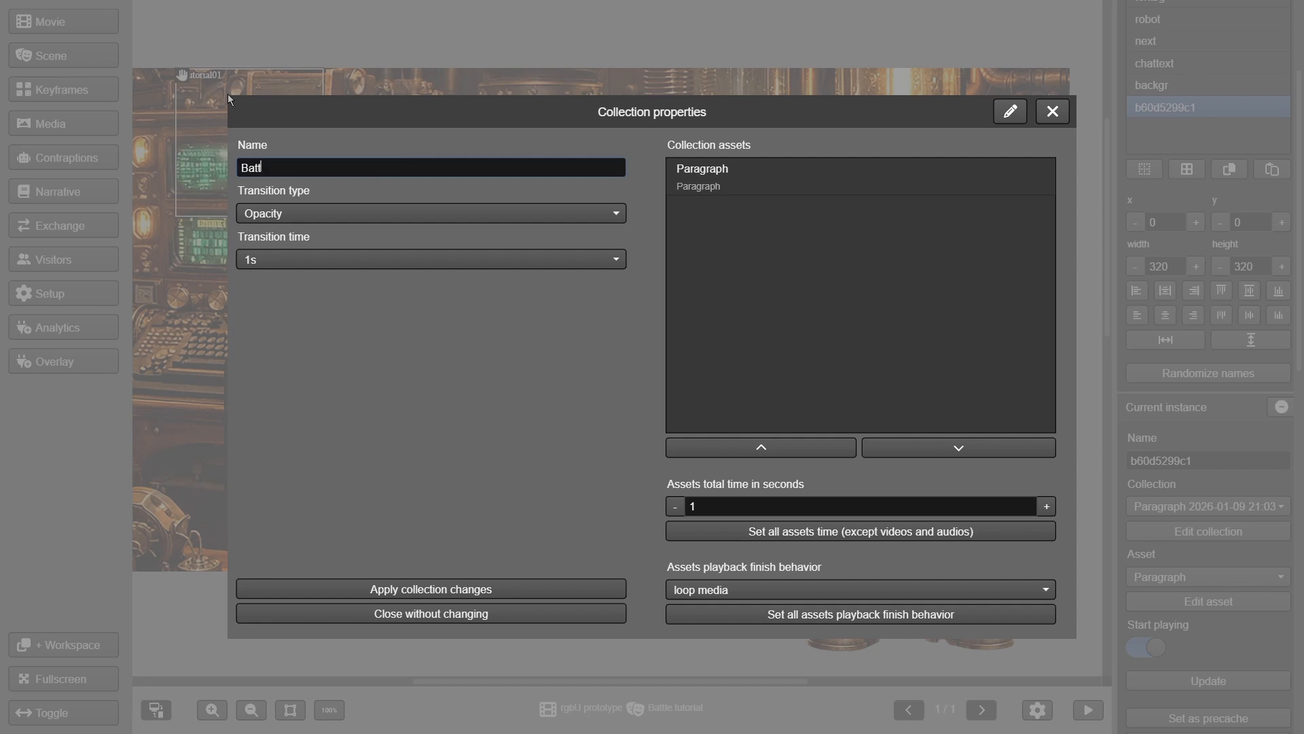
text(le tutorial text)
click(456, 590)
click(601, 372)
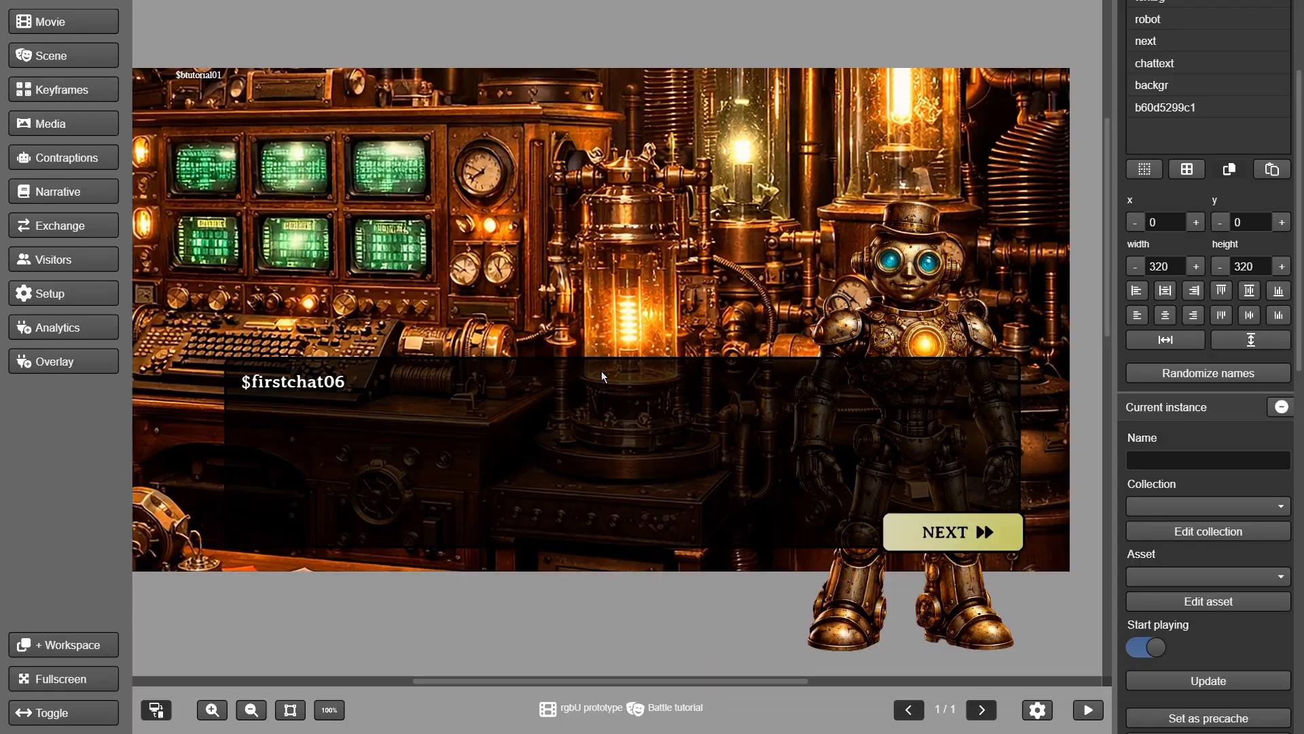
Add $btutorial02 to the Battle tutorial text collection, keeping the paragraph dialog open
click(58, 125)
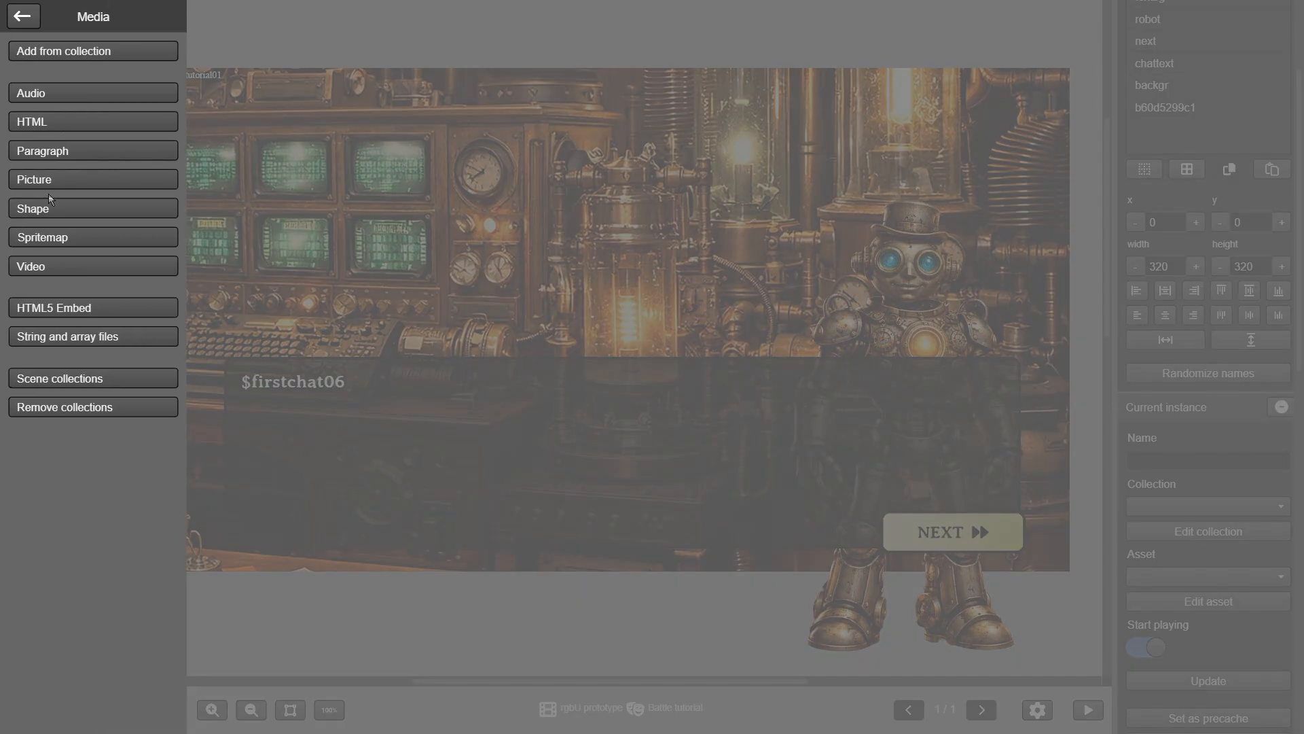
click(54, 155)
text($btutorial01)
key(BackSpace)
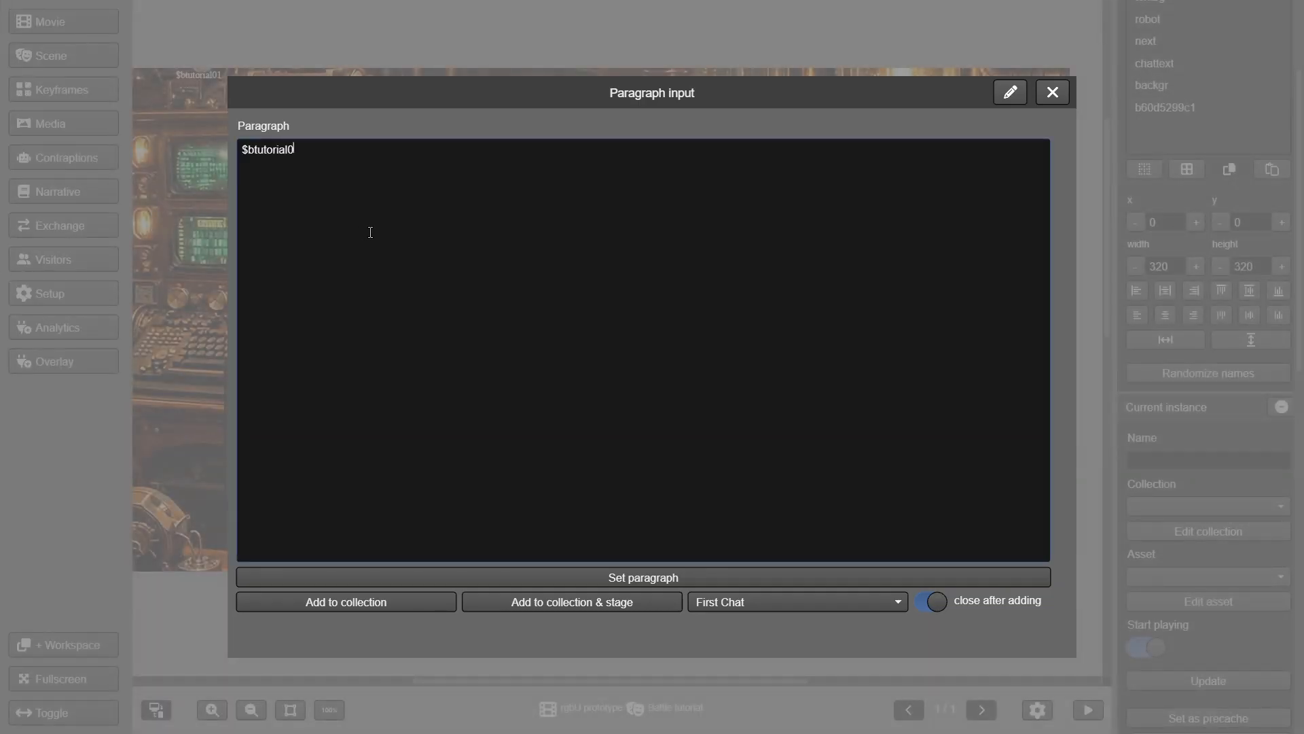
click(737, 616)
click(740, 666)
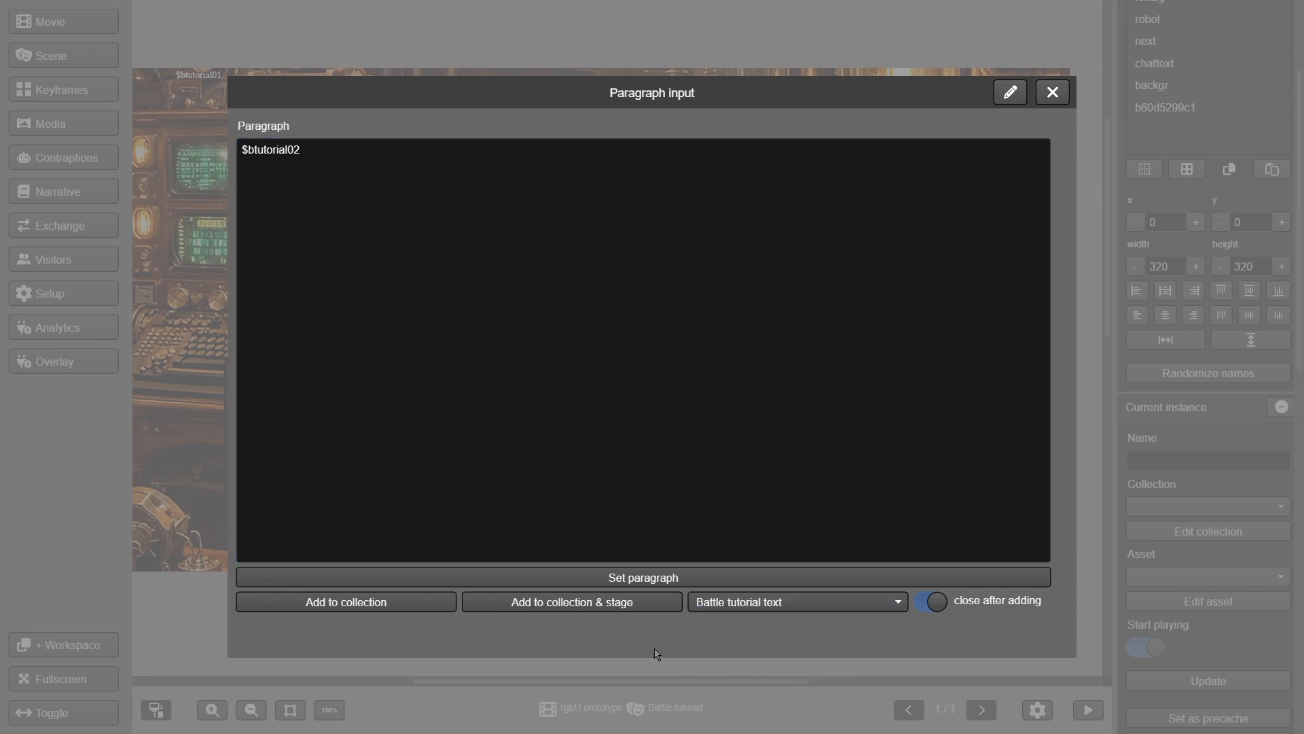
click(922, 603)
click(367, 602)
Add six more numbered $btutorial paragraphs to the collection, one after another
click(418, 370)
text($btutorial01)
click(401, 604)
click(667, 385)
text($btutorial01)
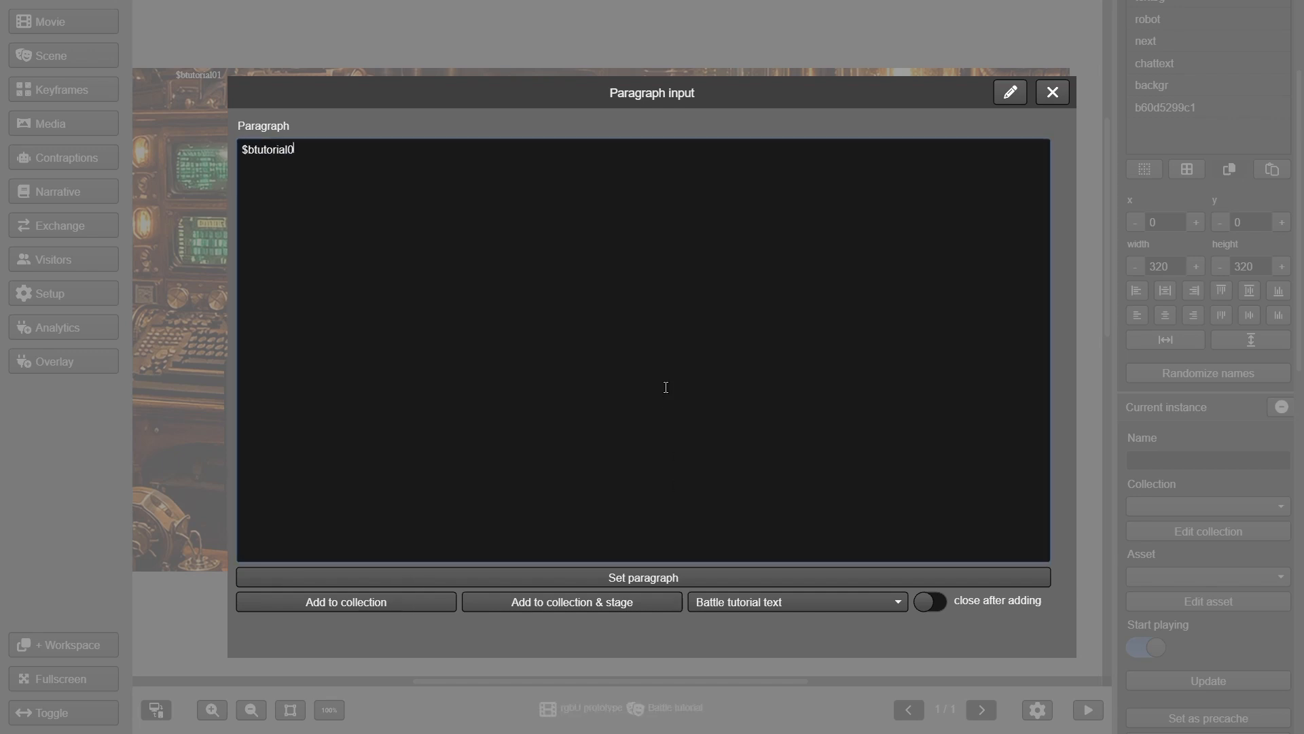
click(408, 602)
click(436, 233)
text($btutorial10)
click(415, 603)
click(428, 396)
text($btutorial12)
click(421, 603)
click(451, 414)
text($btutorial13)
click(404, 602)
click(479, 394)
text($btutorial1)
click(357, 601)
Switch the b60d5299c1 text instance to the second paragraph asset
click(1053, 92)
click(1166, 108)
scroll(1223, 475, down, 1)
click(1216, 551)
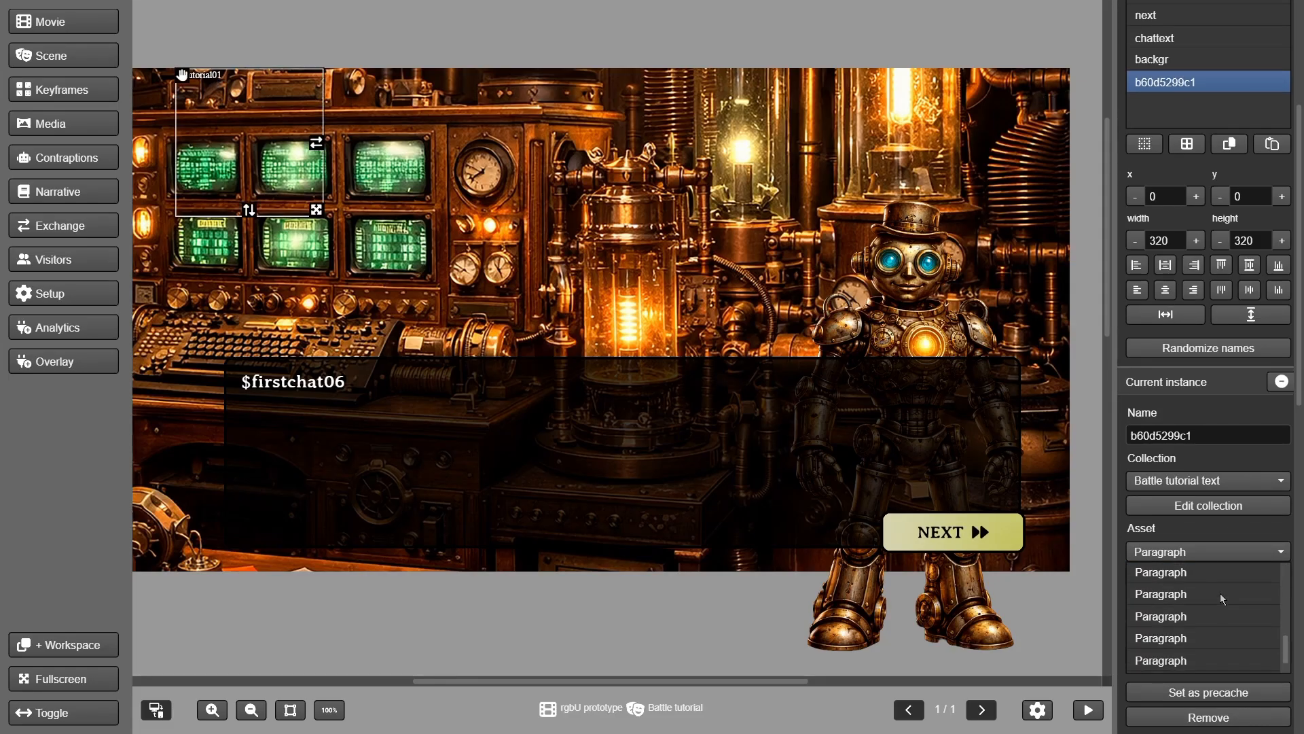
click(1220, 595)
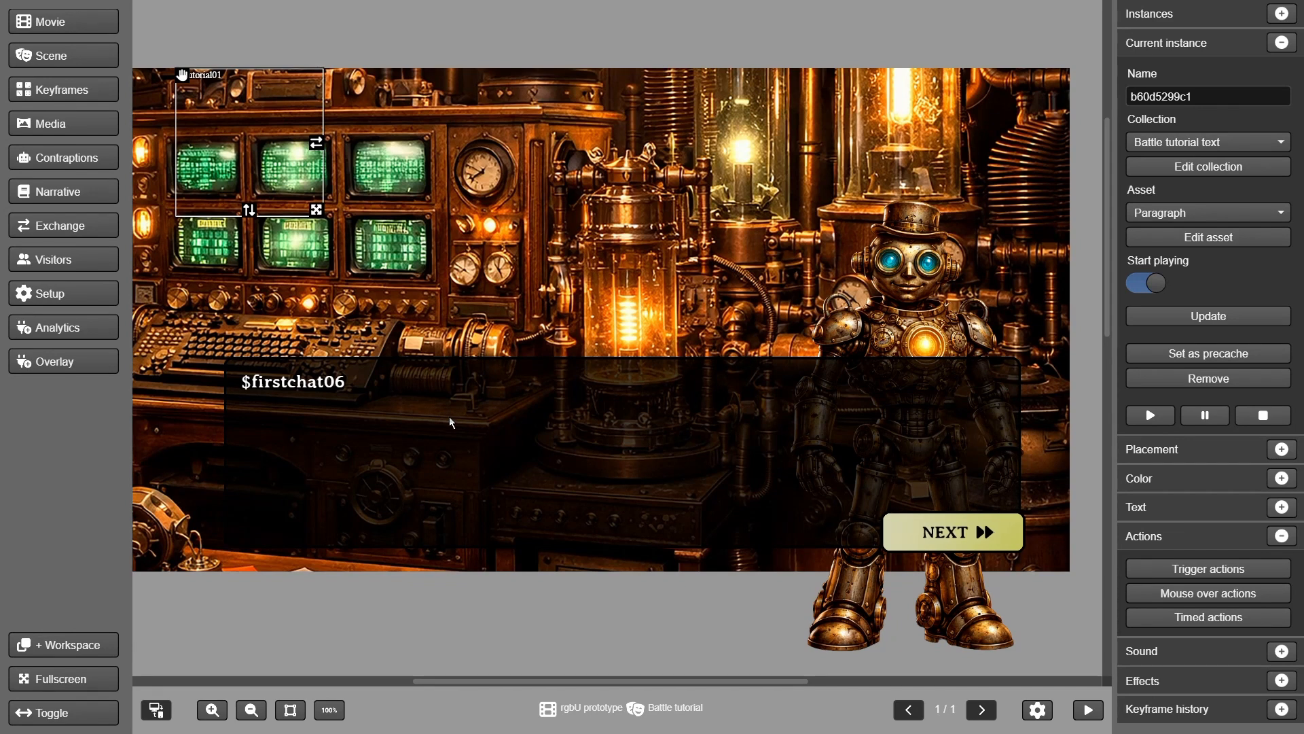
Set the chat text box's collection to 'Battle tutorial text' and update it
click(347, 401)
click(1186, 142)
click(1179, 210)
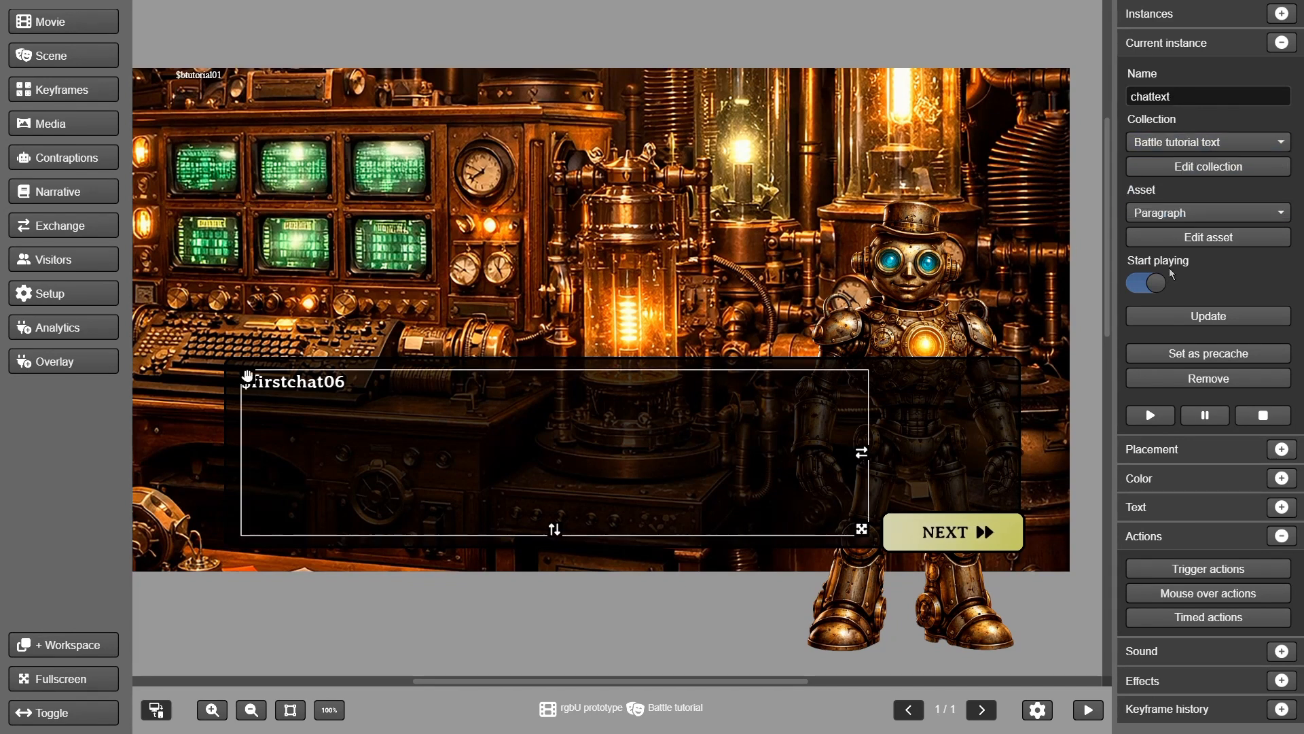
click(1179, 320)
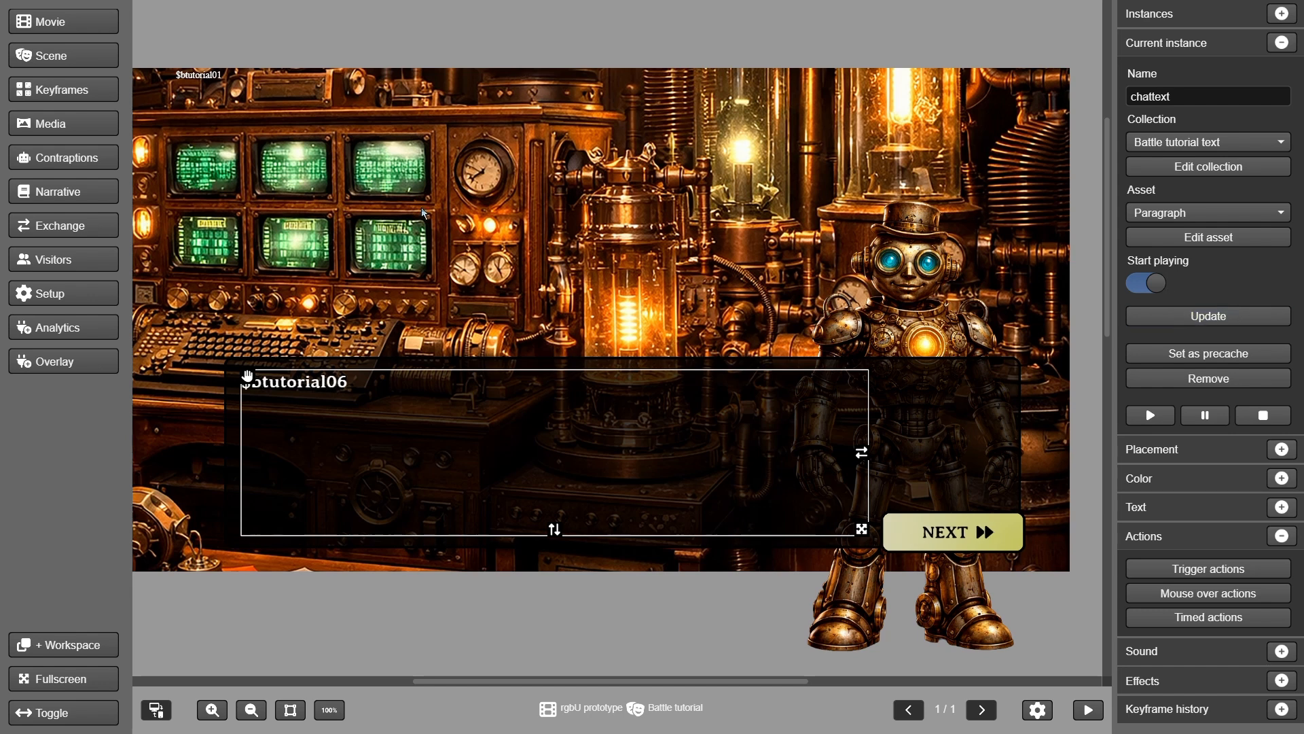
Remove the standalone $btutorial01 paragraph instance from the stage
click(193, 82)
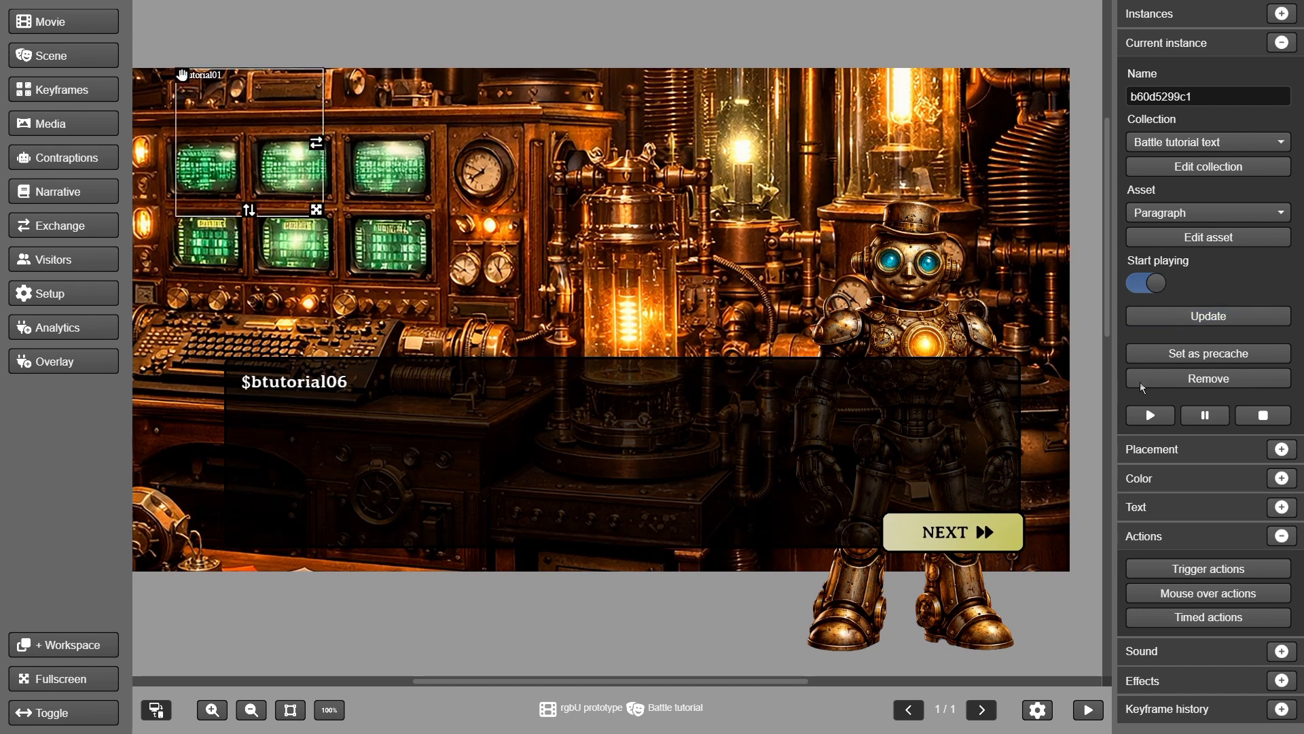
click(1159, 377)
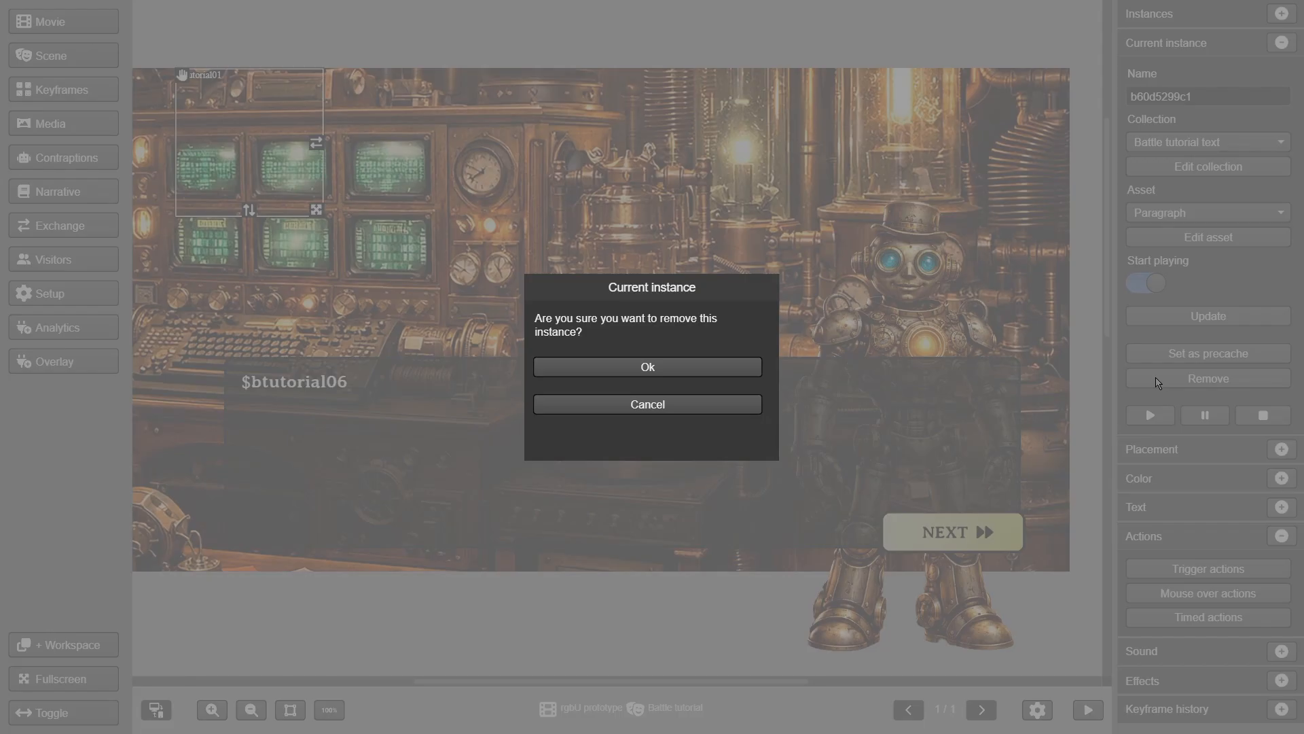
click(691, 360)
click(927, 522)
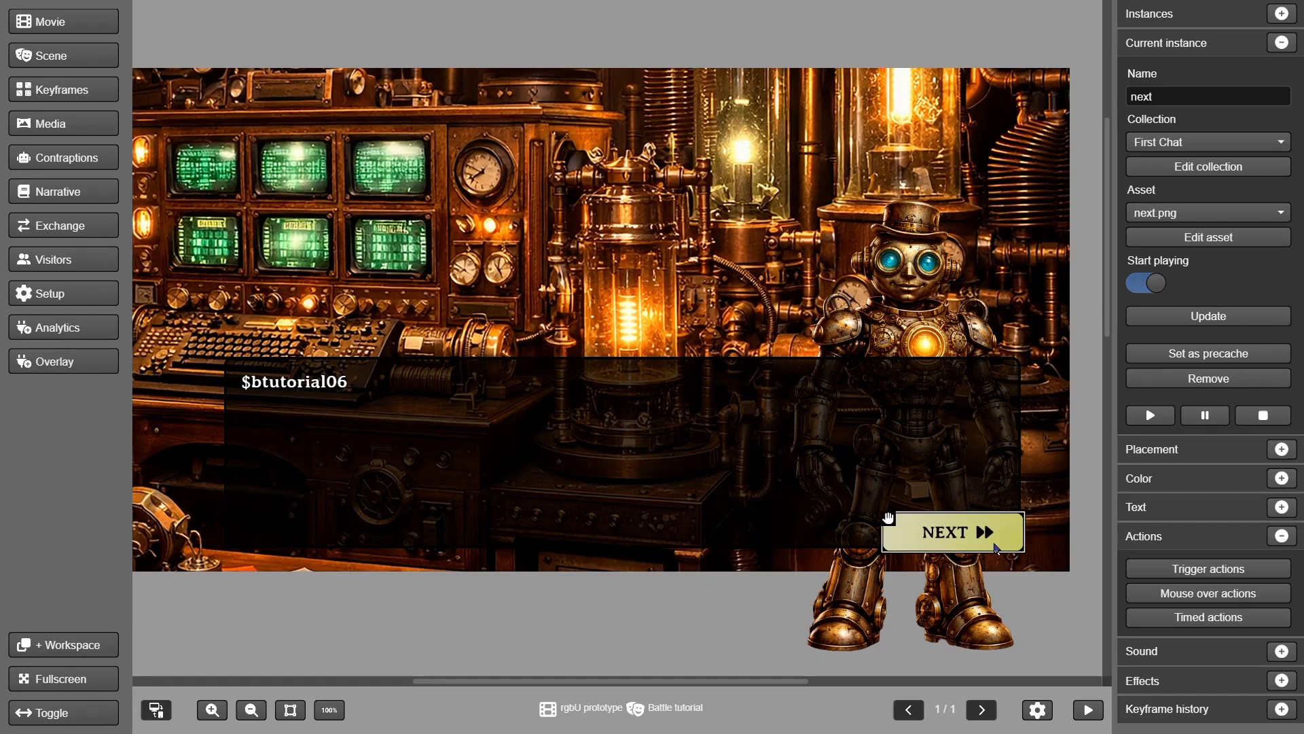
Add a keyframe whose chat text shows $btutorial02
click(1177, 571)
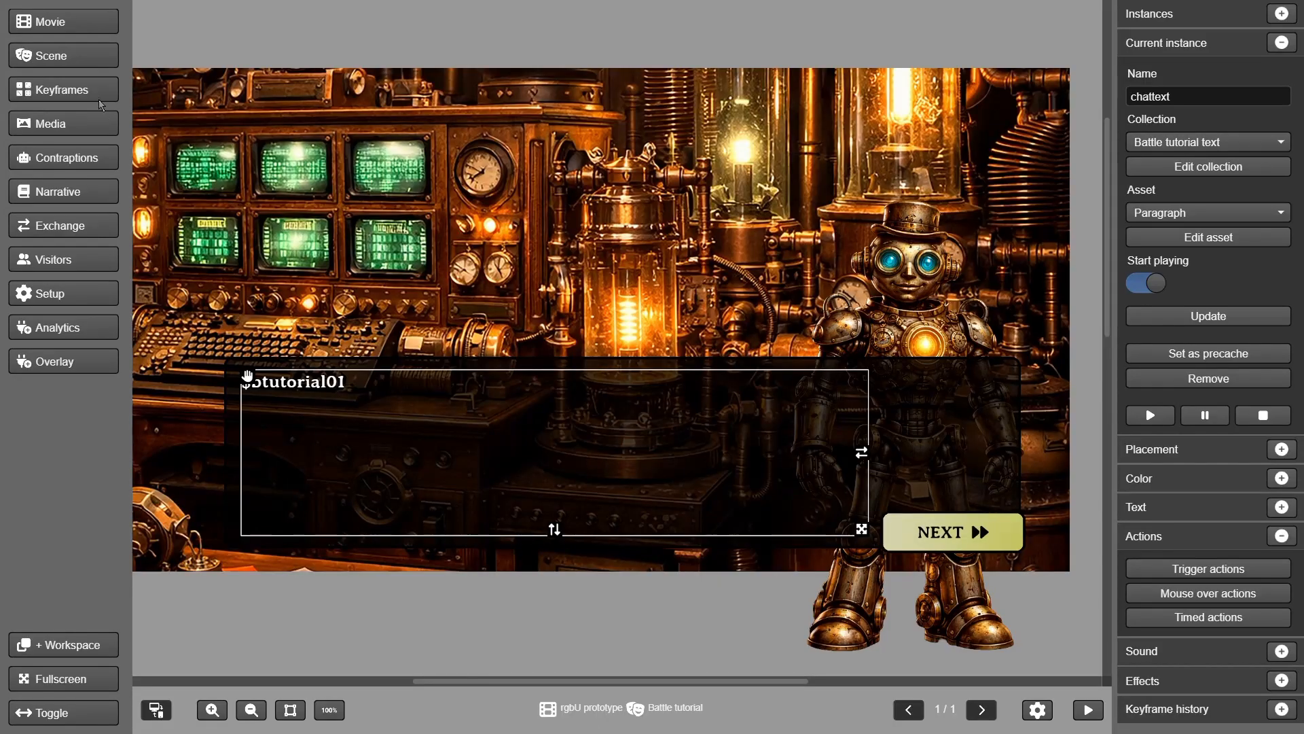
click(100, 95)
click(94, 51)
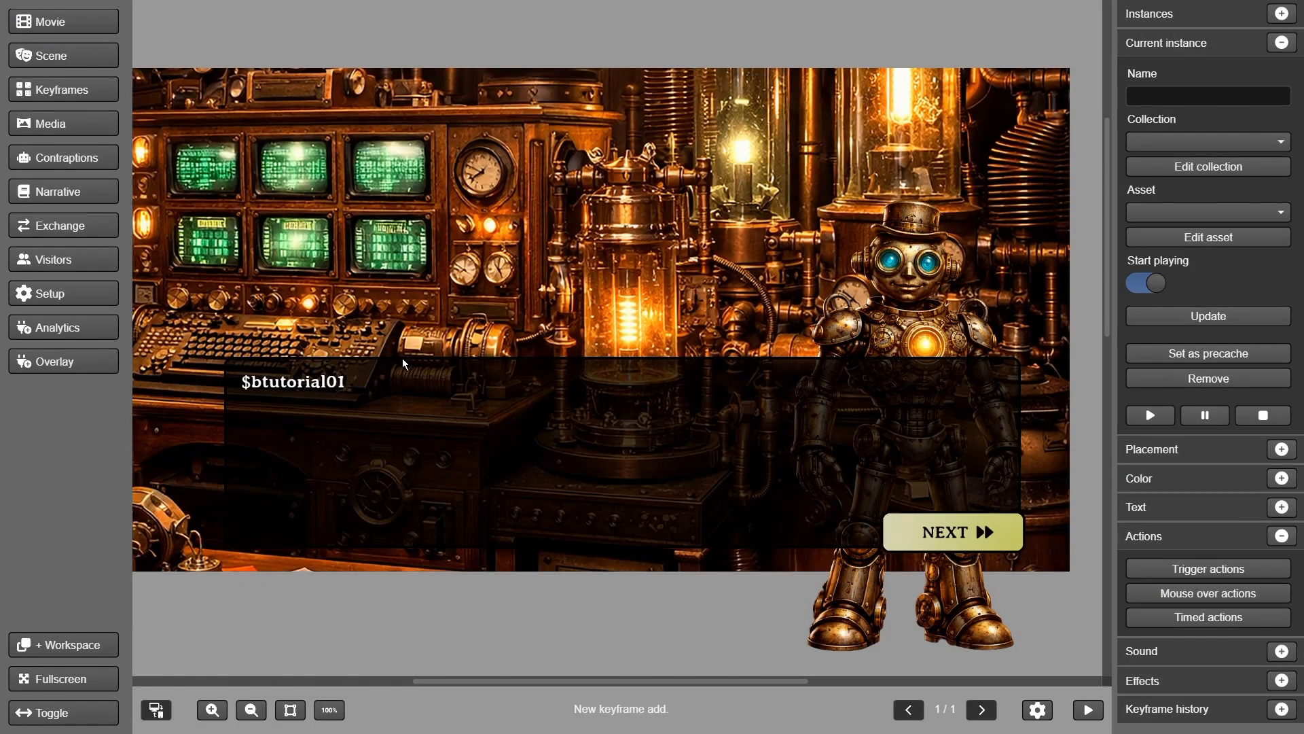
click(339, 390)
click(1153, 214)
click(1153, 260)
click(1210, 316)
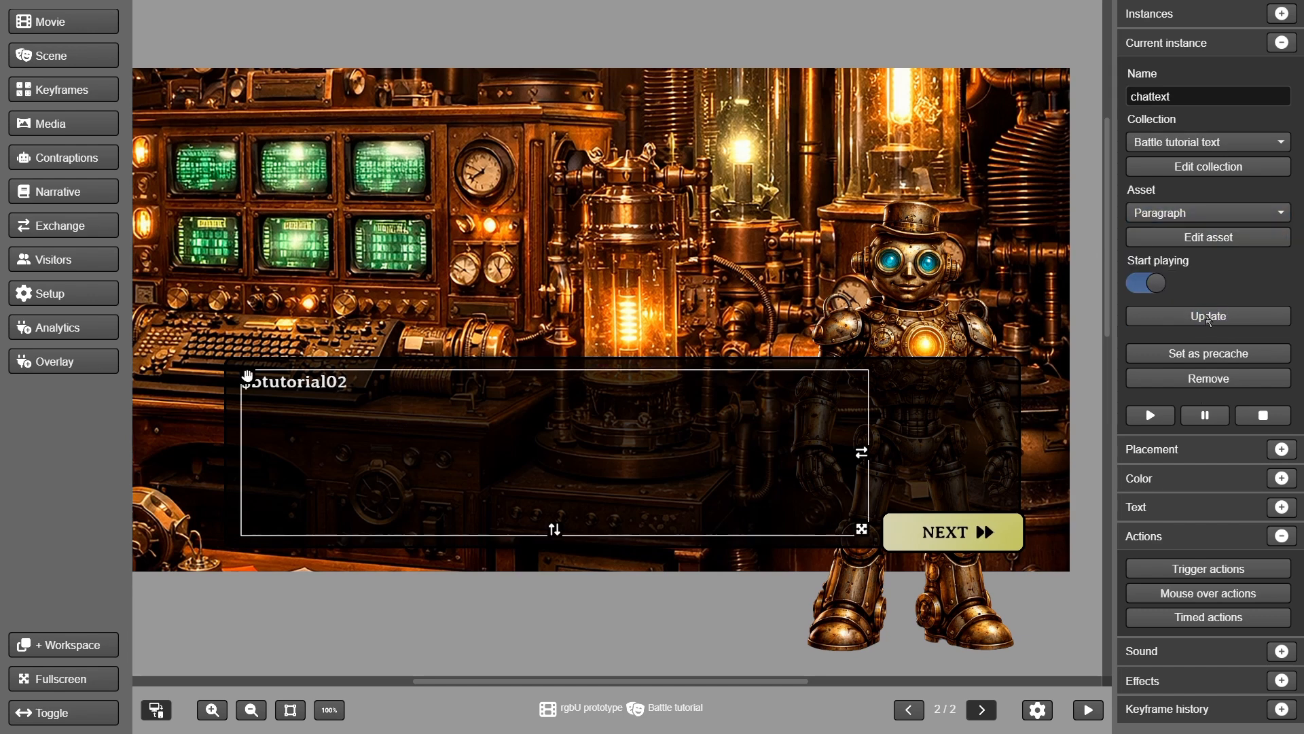
Add two more keyframes with chat text showing $btutorial03 and $btutorial04
click(60, 89)
click(58, 54)
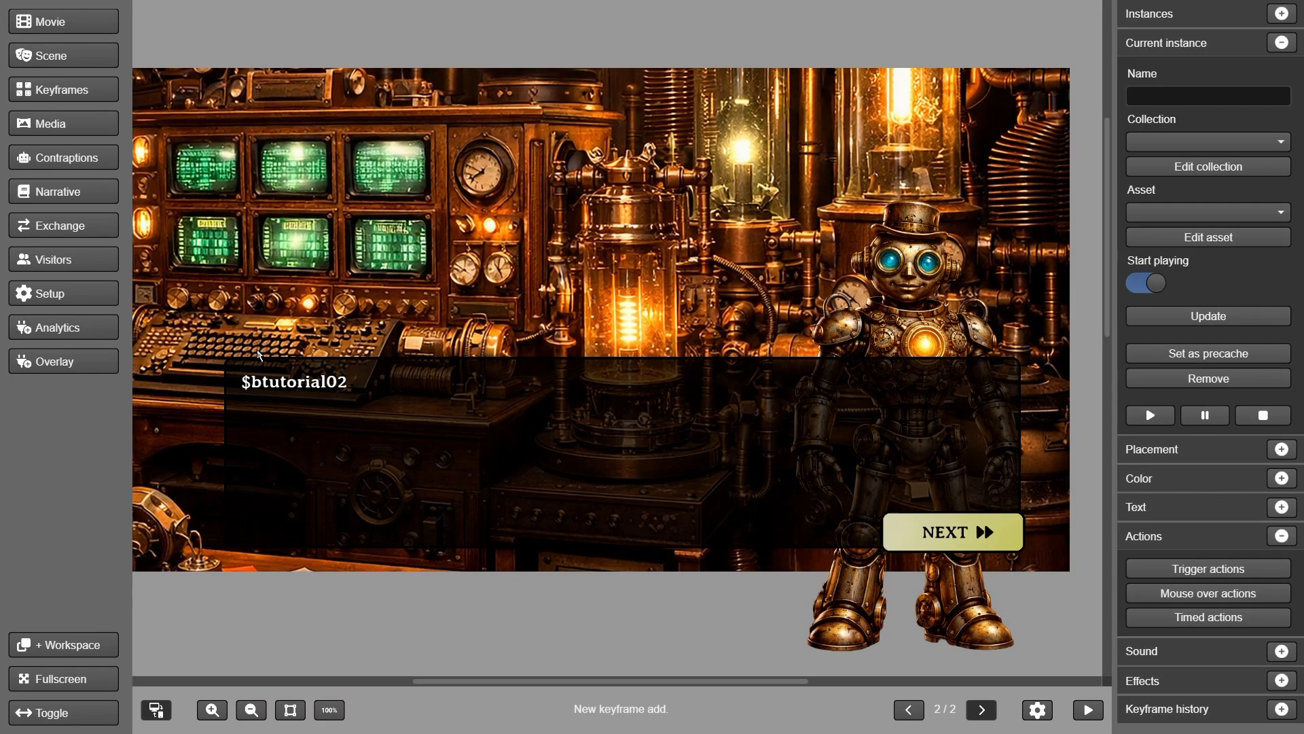
click(294, 385)
click(1168, 213)
click(1165, 261)
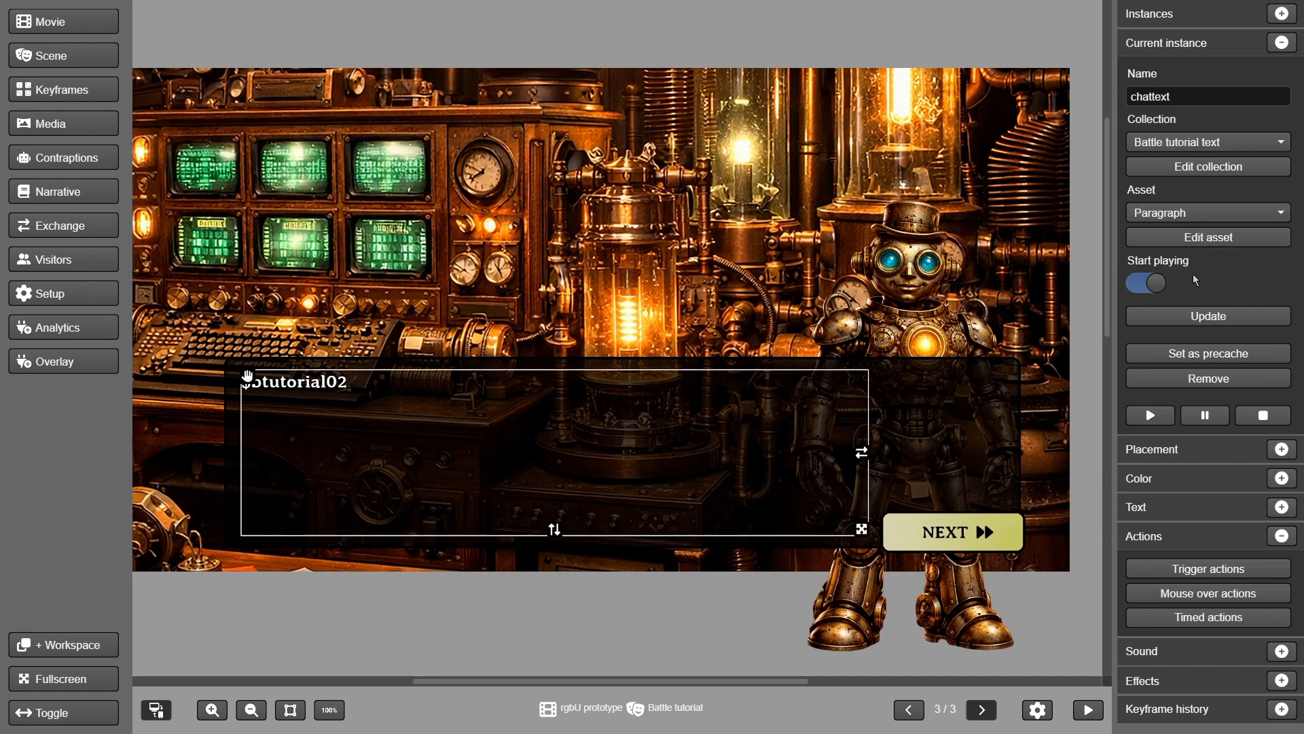
click(1201, 317)
click(82, 90)
click(68, 53)
click(472, 387)
click(1208, 213)
click(1156, 306)
click(1192, 321)
Add keyframes with chat text showing $btutorial05 and $btutorial06
click(76, 93)
click(74, 53)
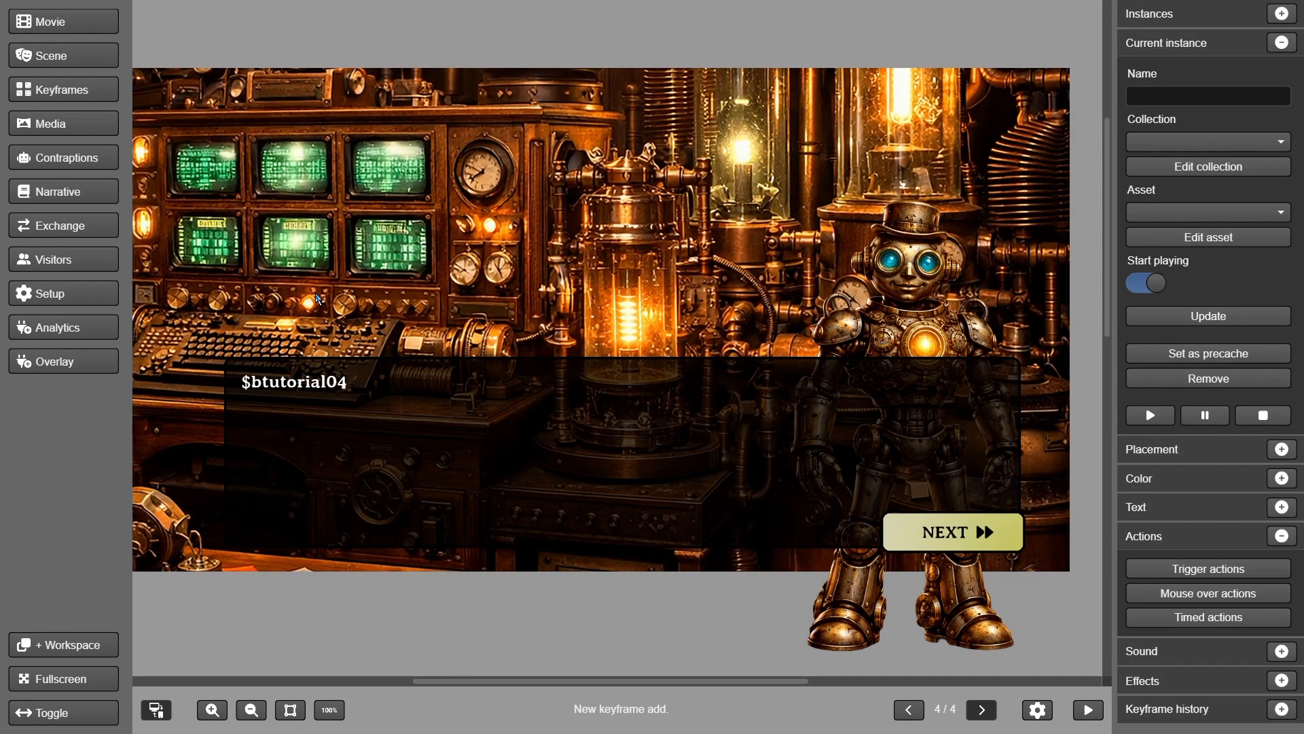
click(297, 375)
click(290, 381)
click(1153, 214)
click(1179, 323)
click(1209, 315)
click(85, 97)
click(72, 48)
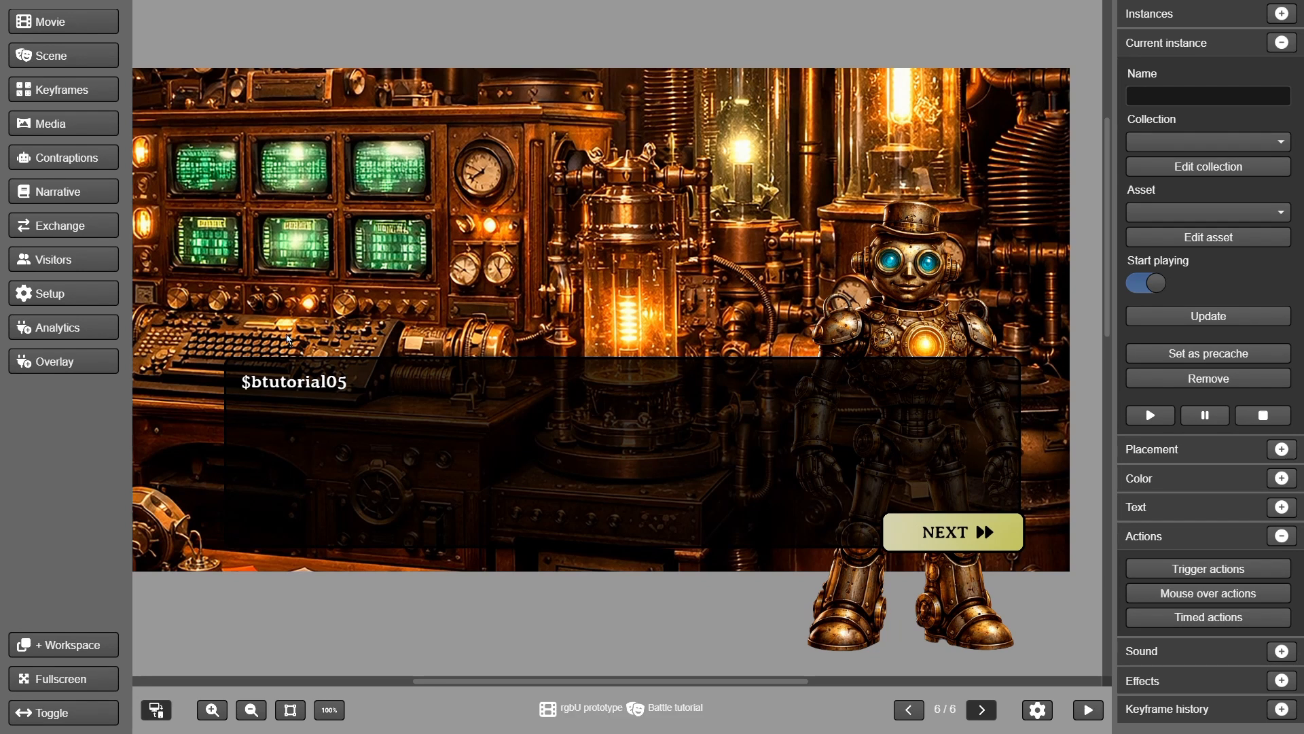
click(286, 381)
click(1155, 213)
scroll(1174, 288, down, 1)
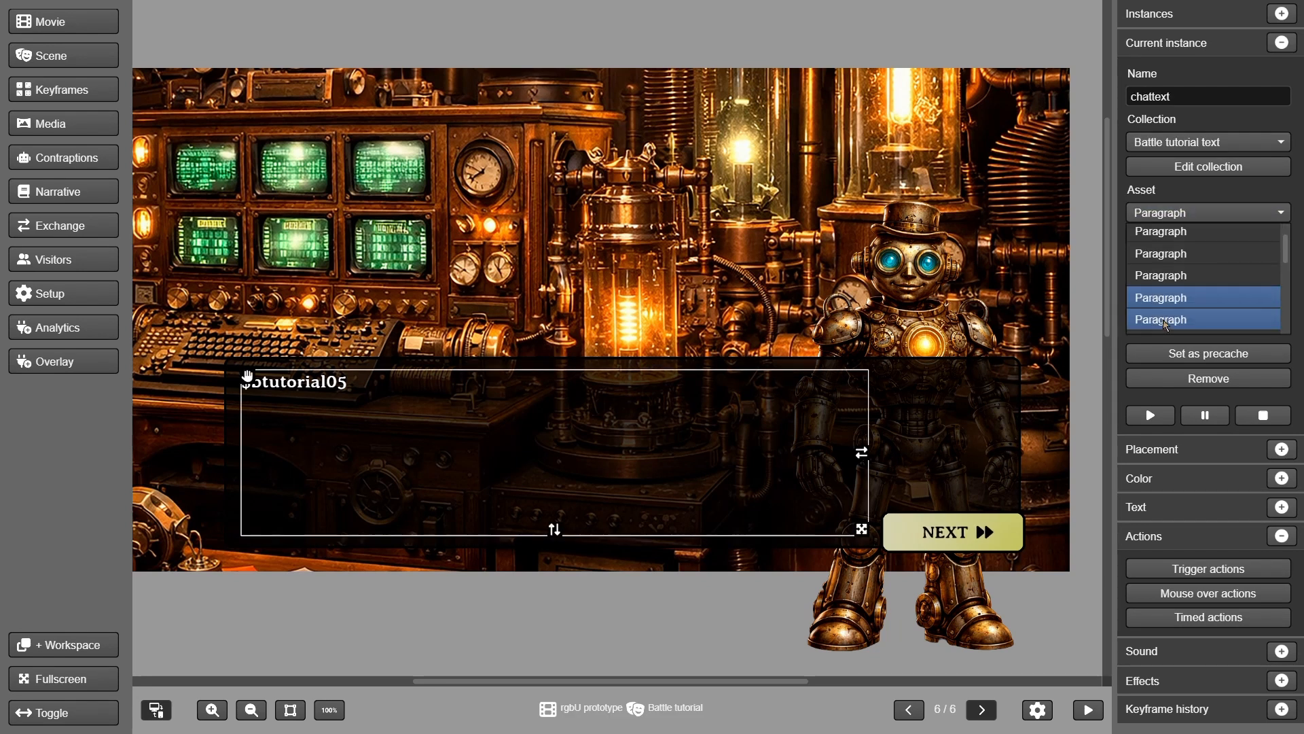
click(1174, 319)
click(1173, 315)
Add a keyframe whose chat text shows $btutorial07
click(117, 87)
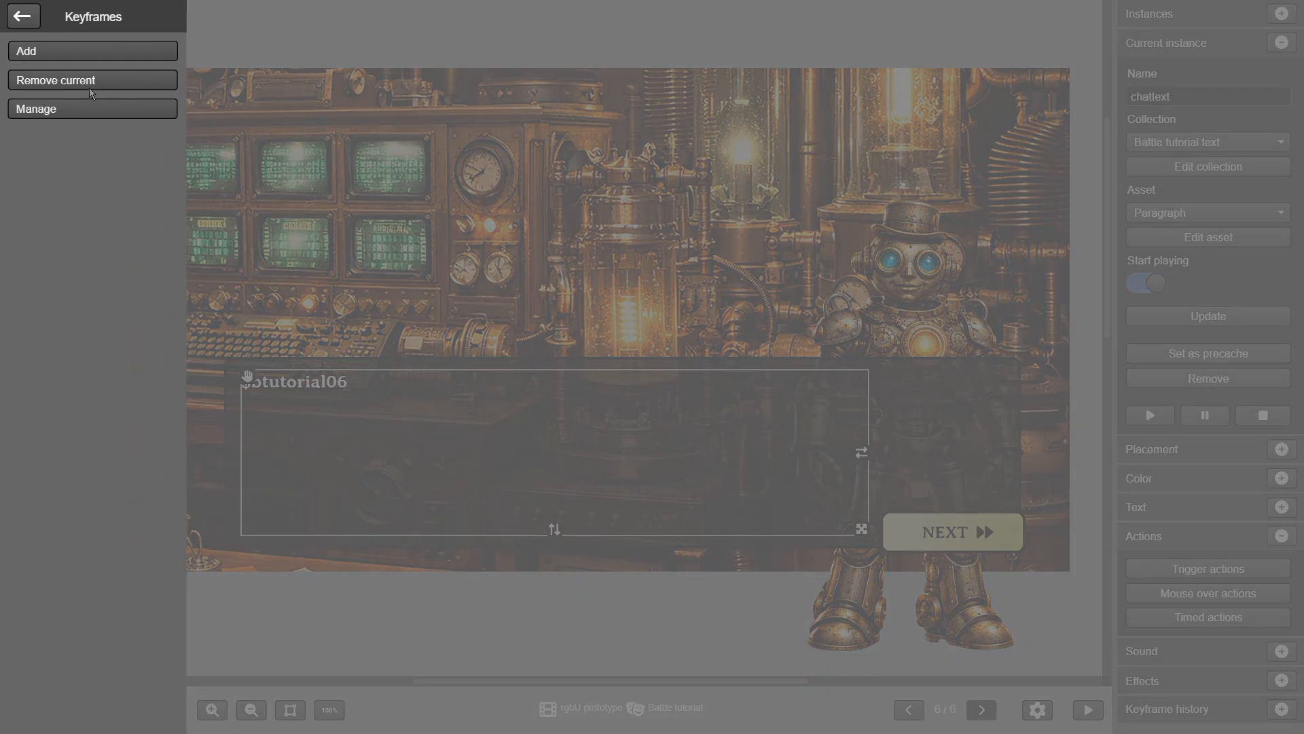
click(82, 50)
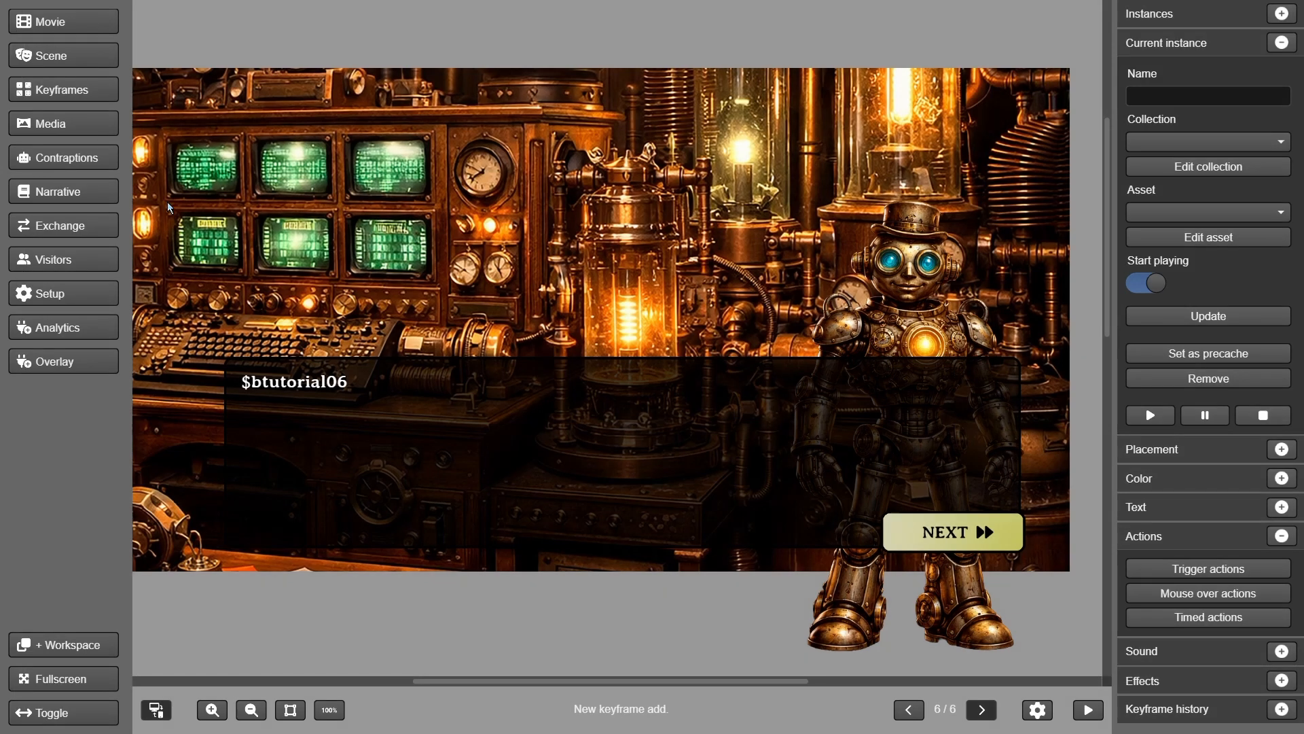
click(303, 386)
click(1160, 213)
click(1161, 331)
click(1208, 316)
Publish the Battle tutorial scene
click(65, 57)
click(63, 221)
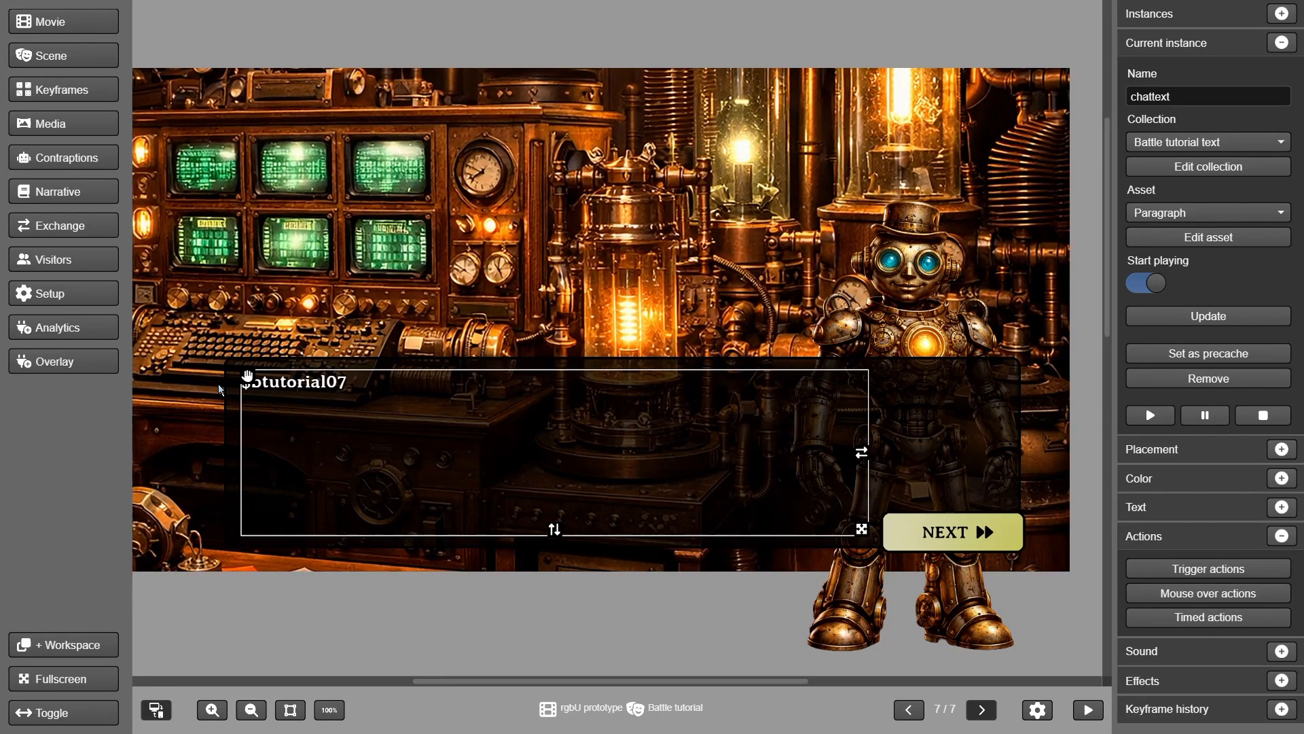
click(983, 543)
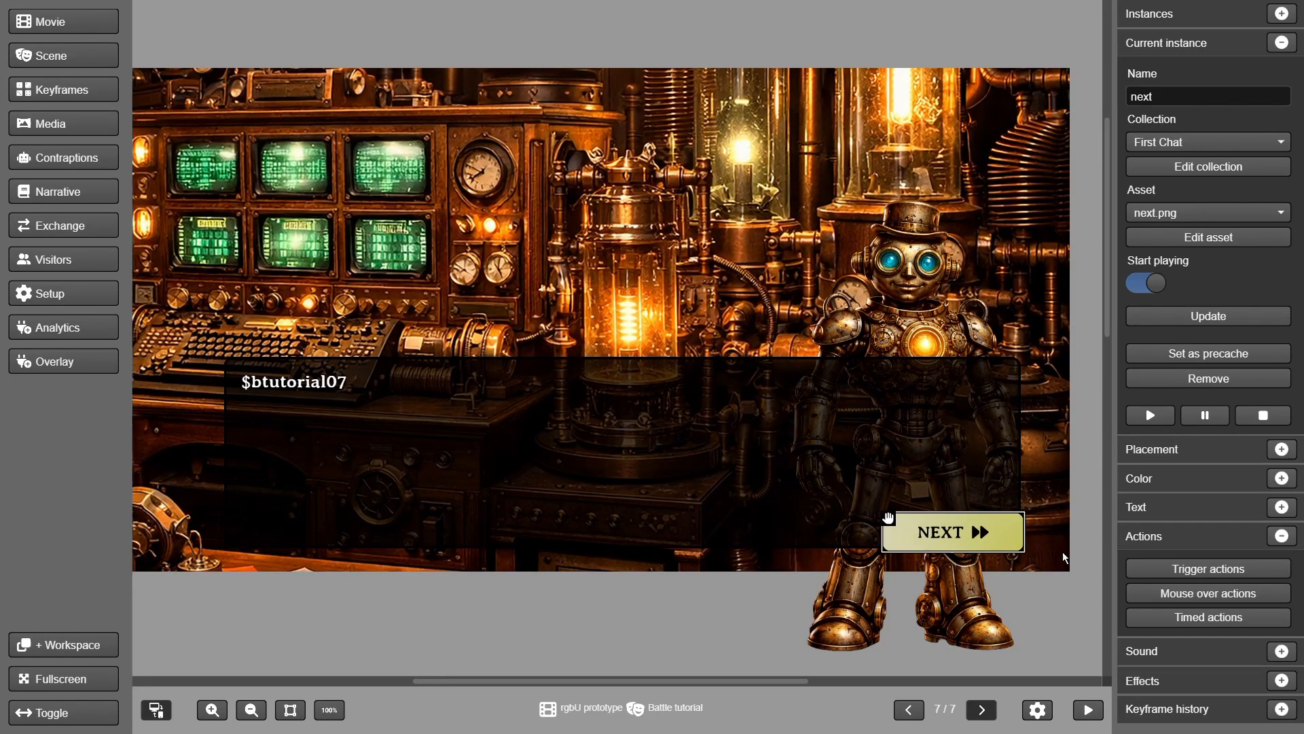
Replace the NEXT button's next-keyframe action with a card battle of $ship1,$ship2 against black,black
click(1150, 568)
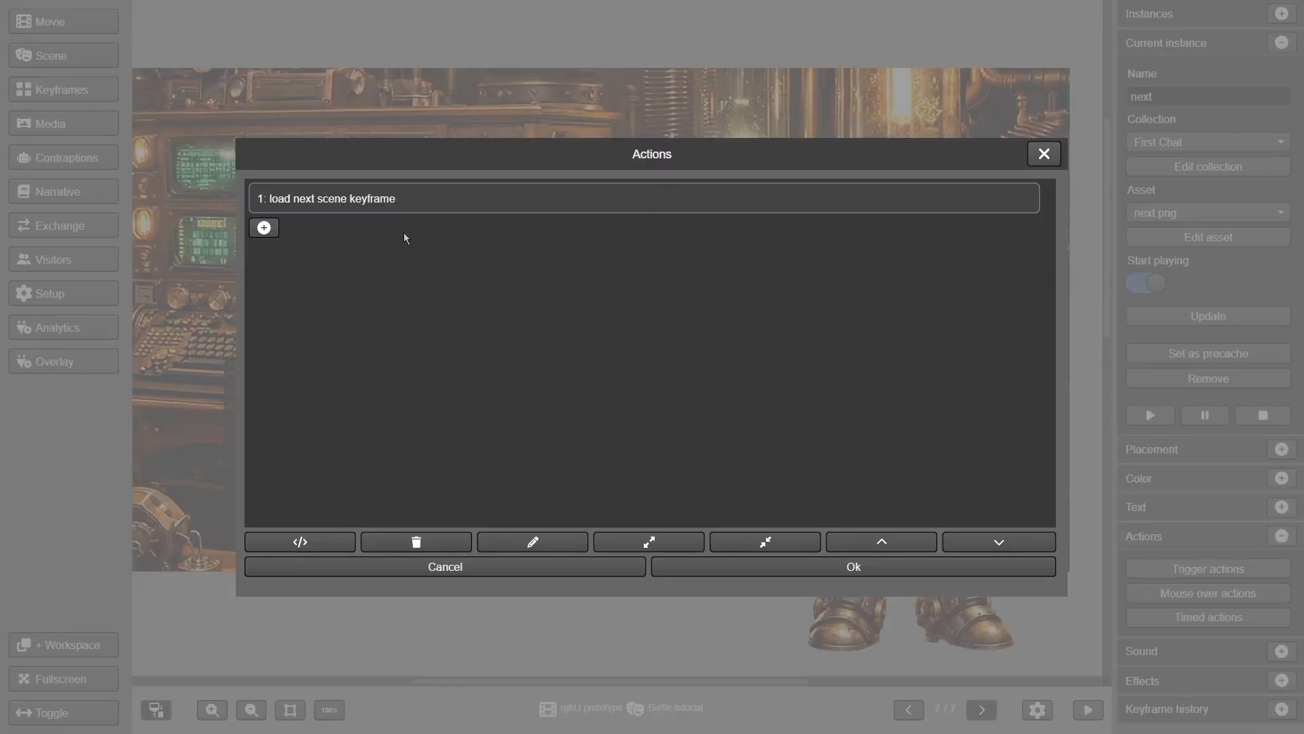
click(380, 206)
click(417, 542)
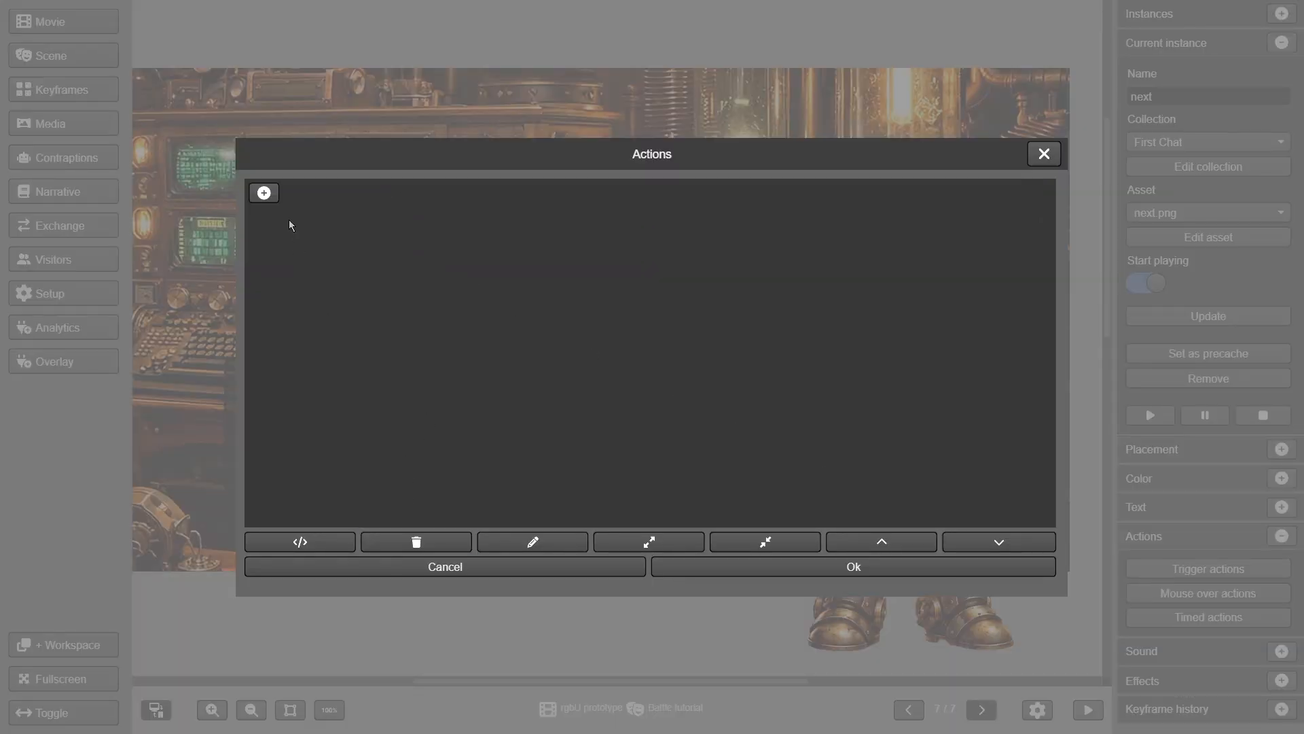
click(265, 197)
click(318, 500)
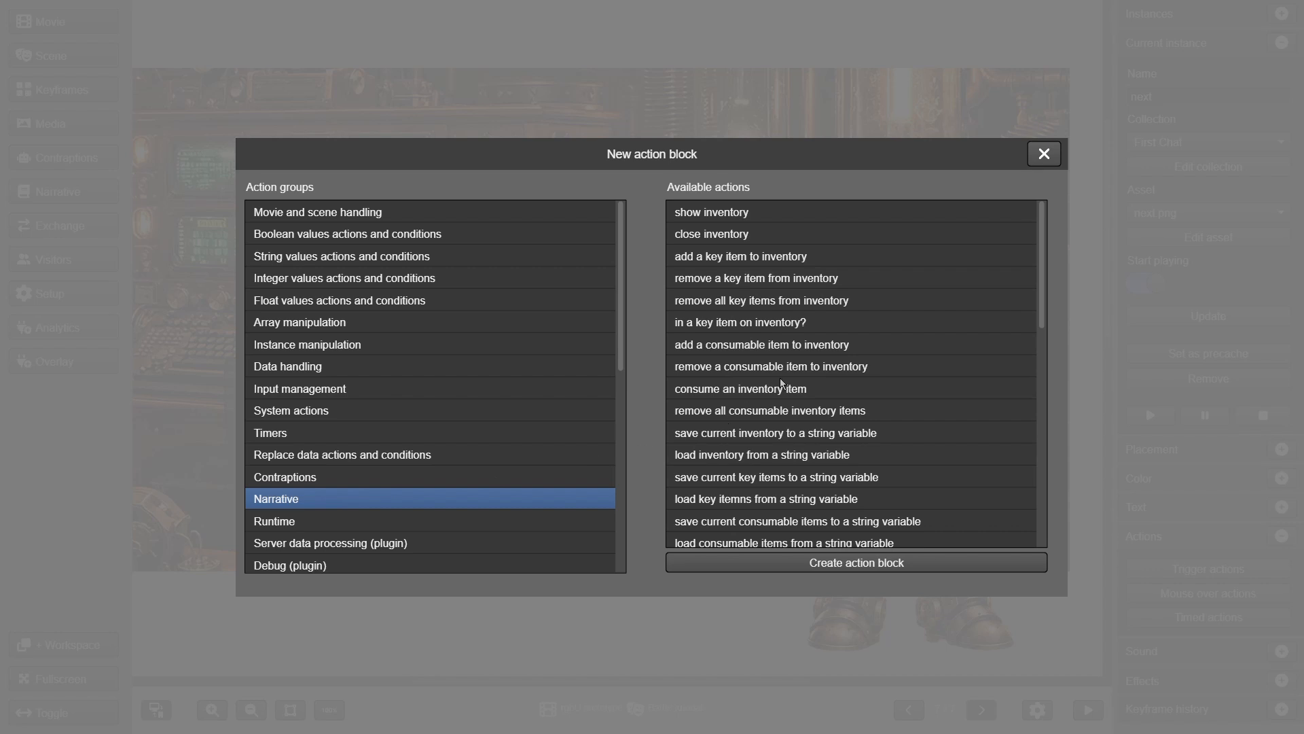
scroll(807, 375, down, 3)
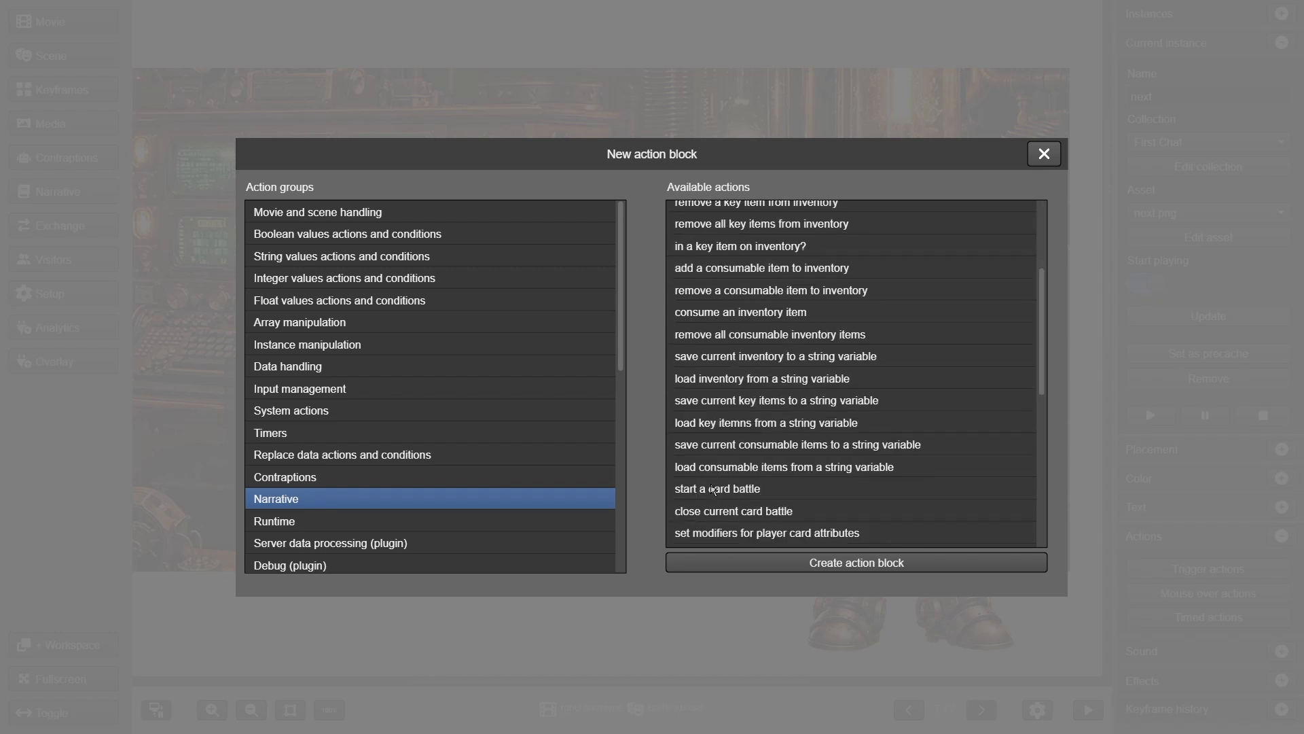
click(714, 490)
click(745, 565)
click(331, 195)
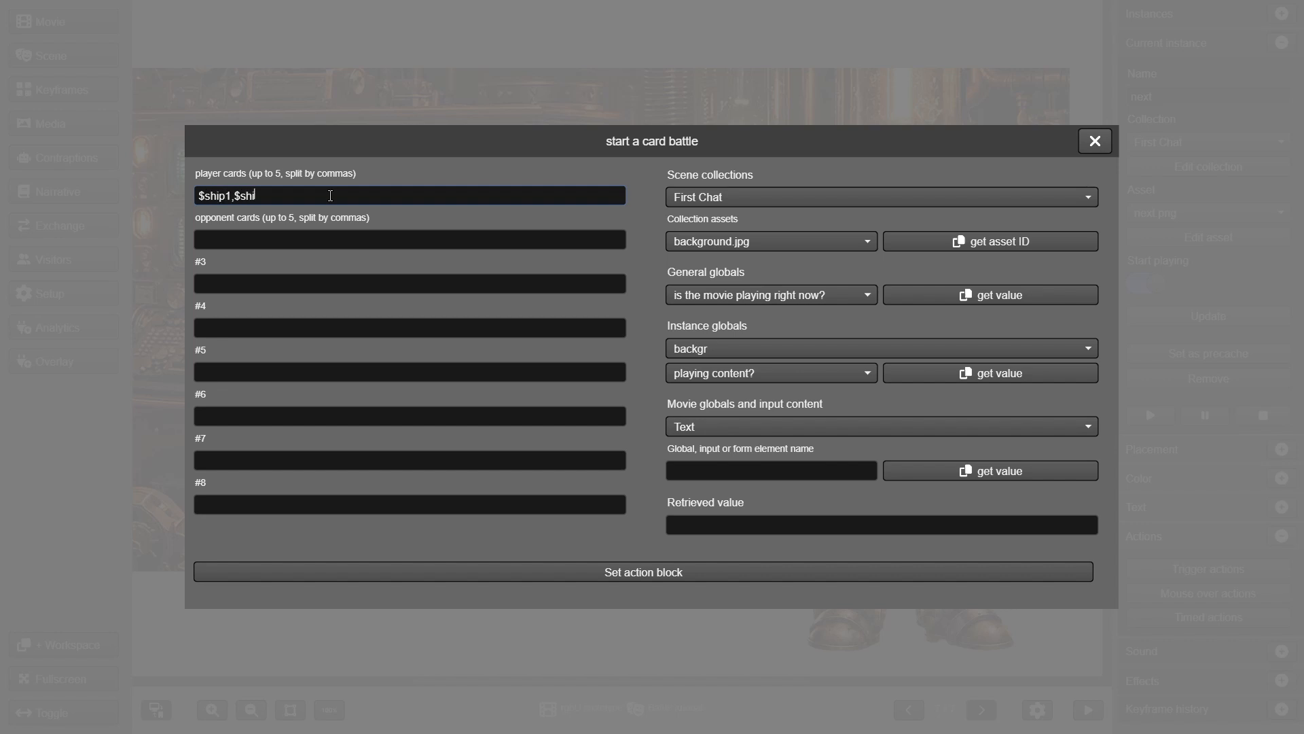
click(346, 243)
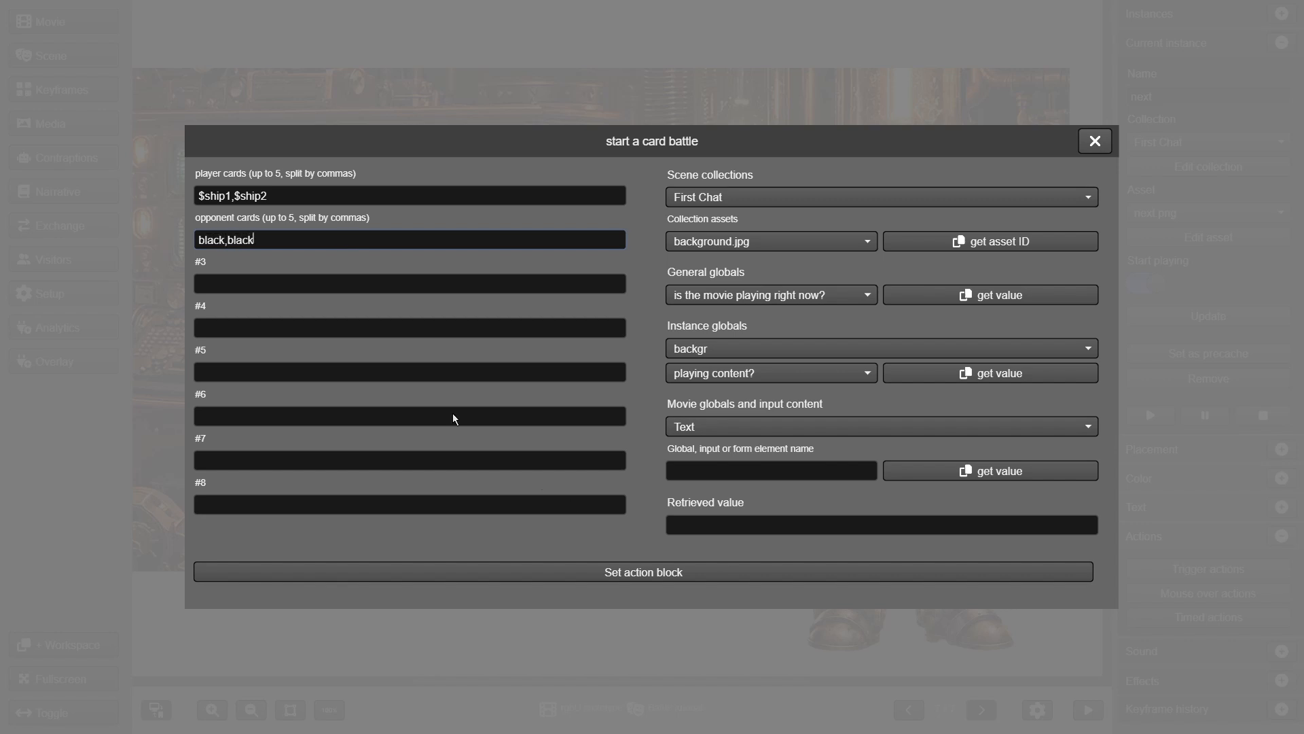
click(657, 572)
Make both victory and defeat load the next keyframe, then save the actions
click(339, 204)
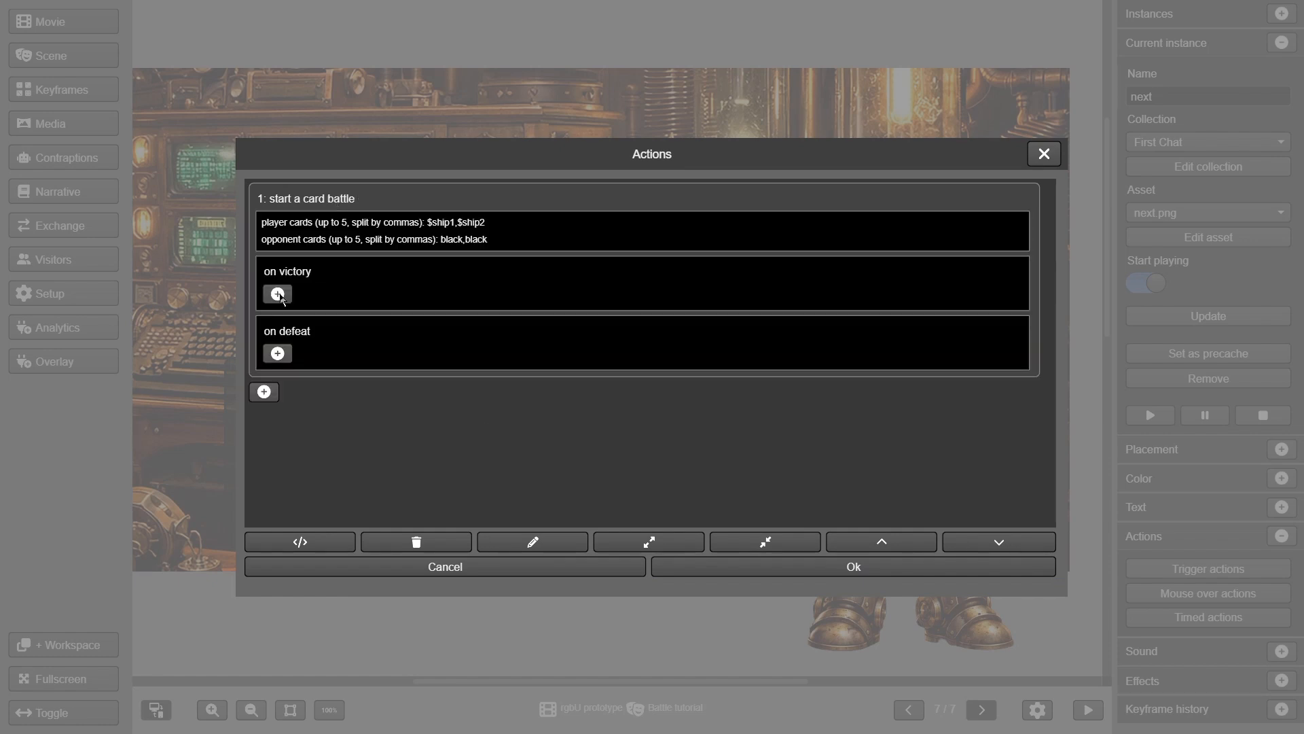
click(282, 300)
click(298, 214)
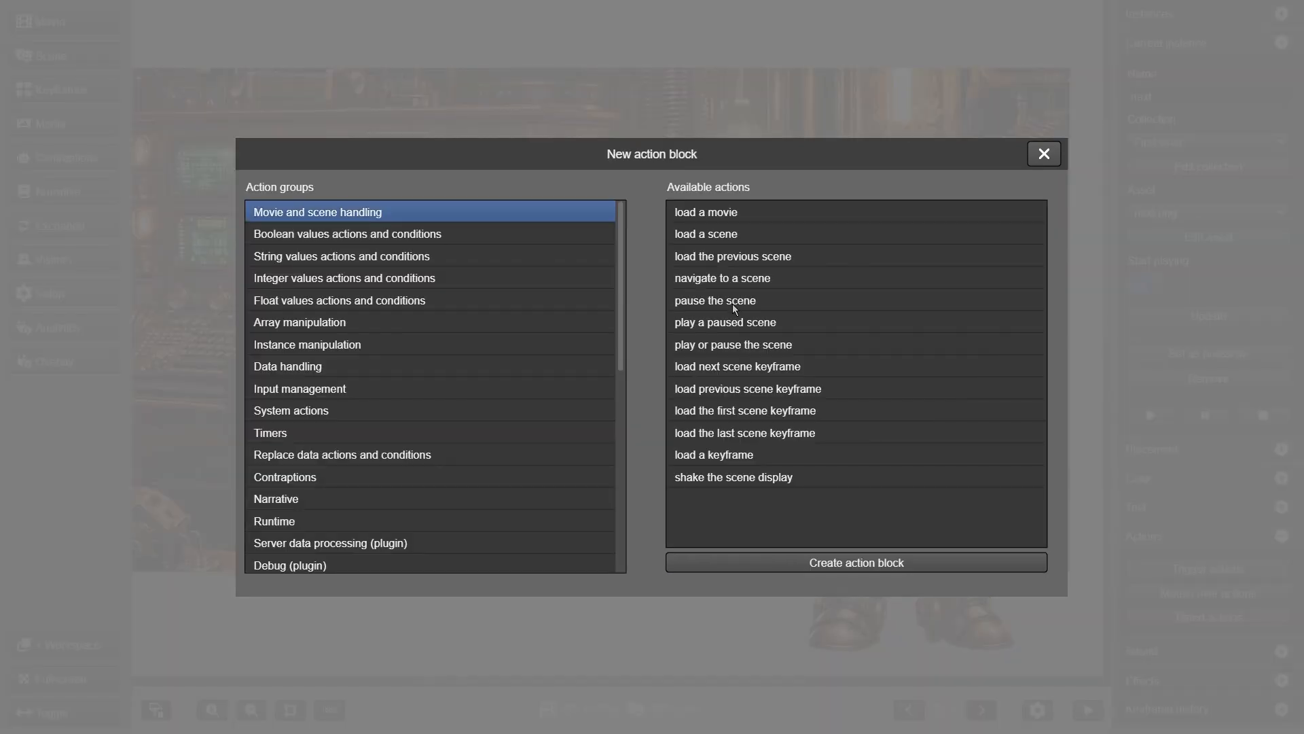
click(768, 367)
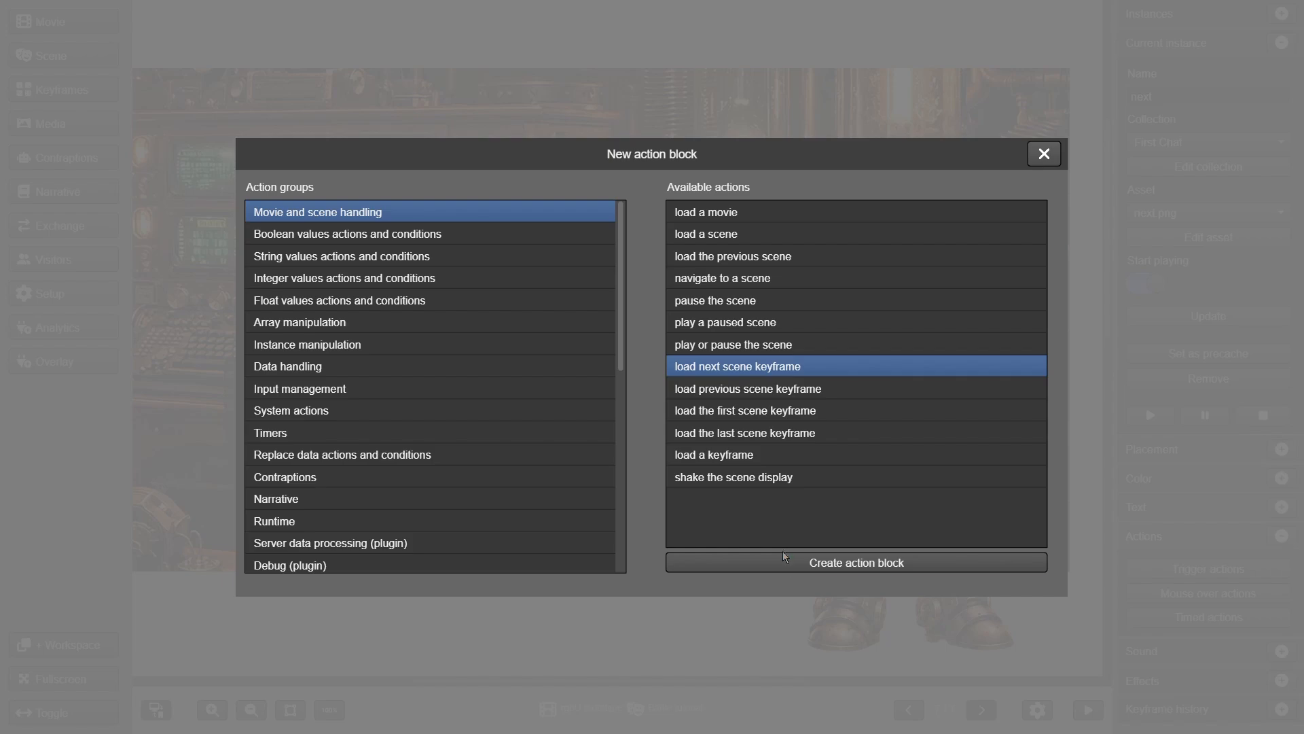
click(783, 561)
click(542, 576)
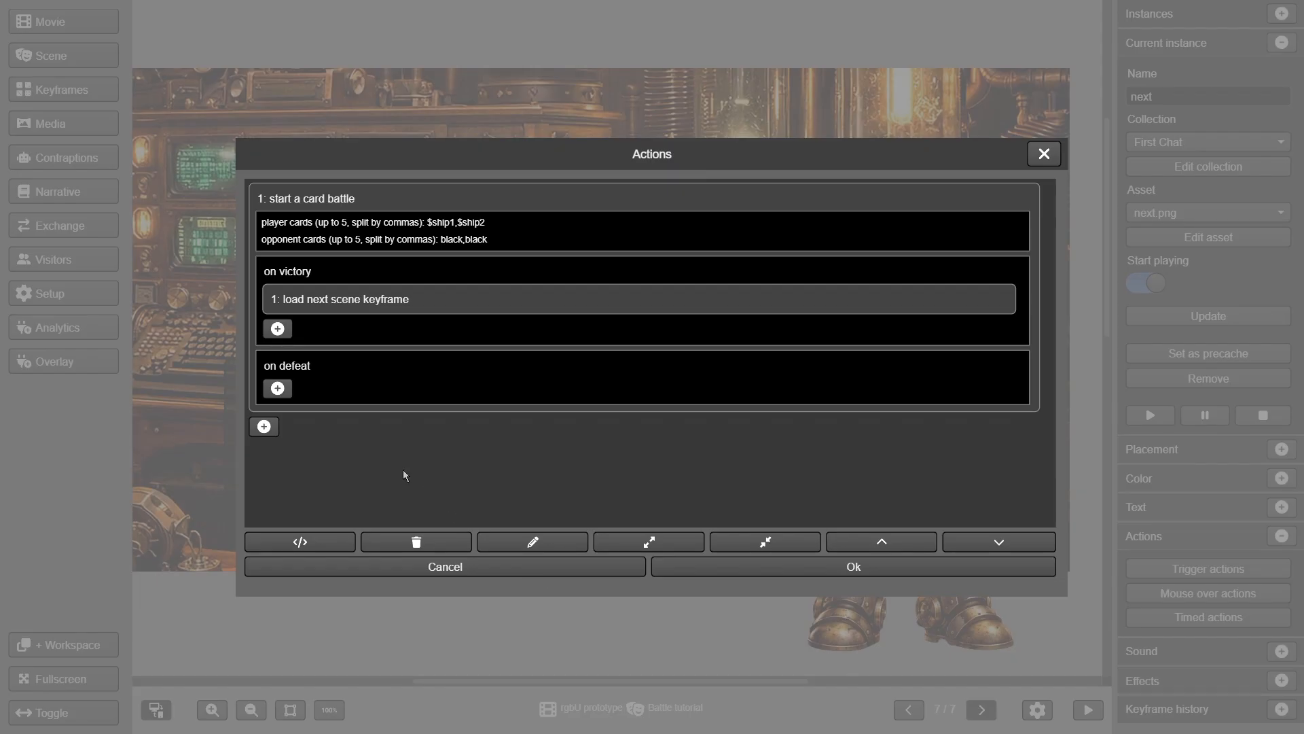
click(278, 387)
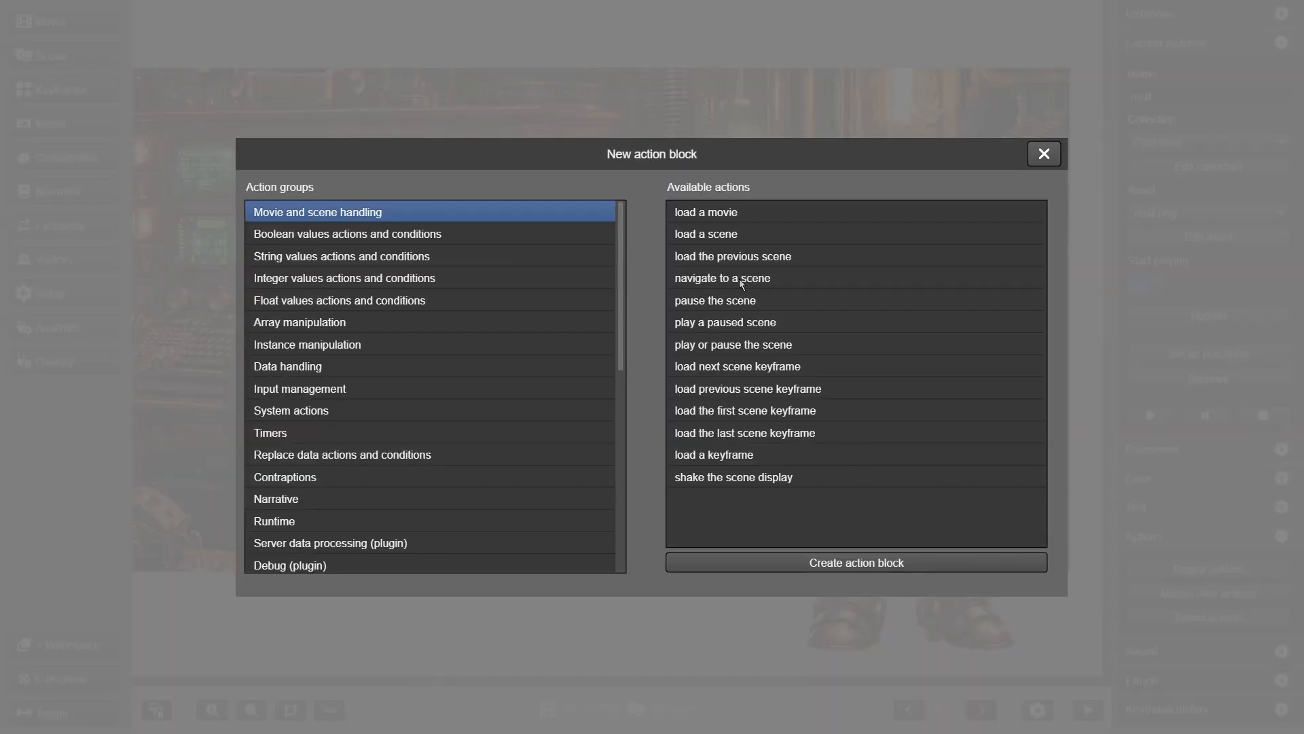
click(737, 367)
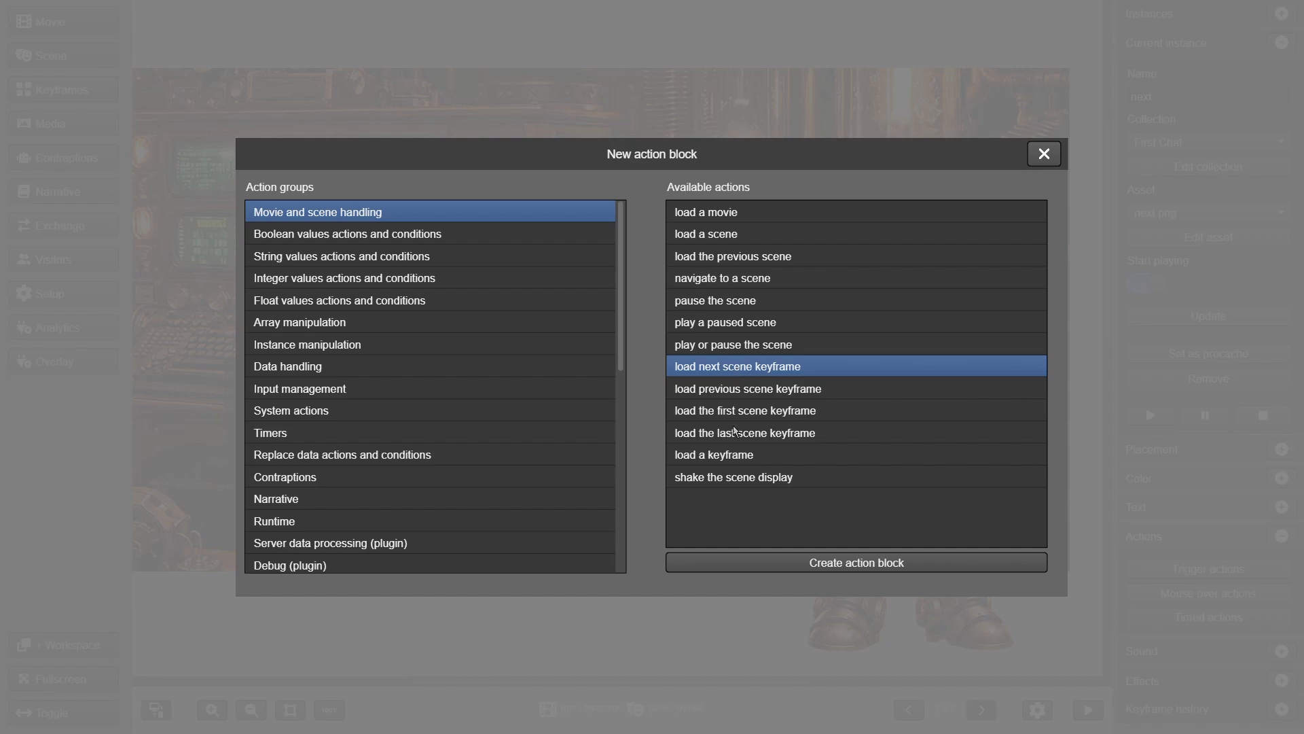
click(763, 557)
click(720, 569)
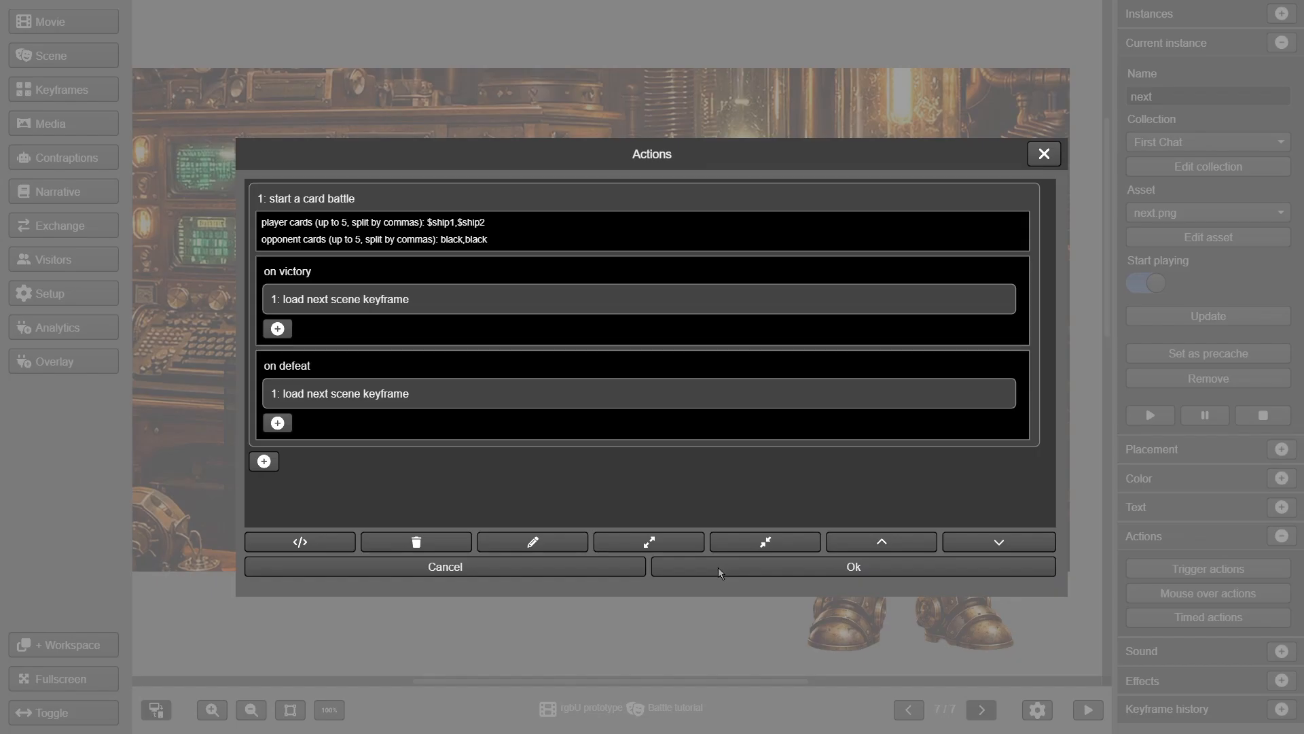
click(659, 559)
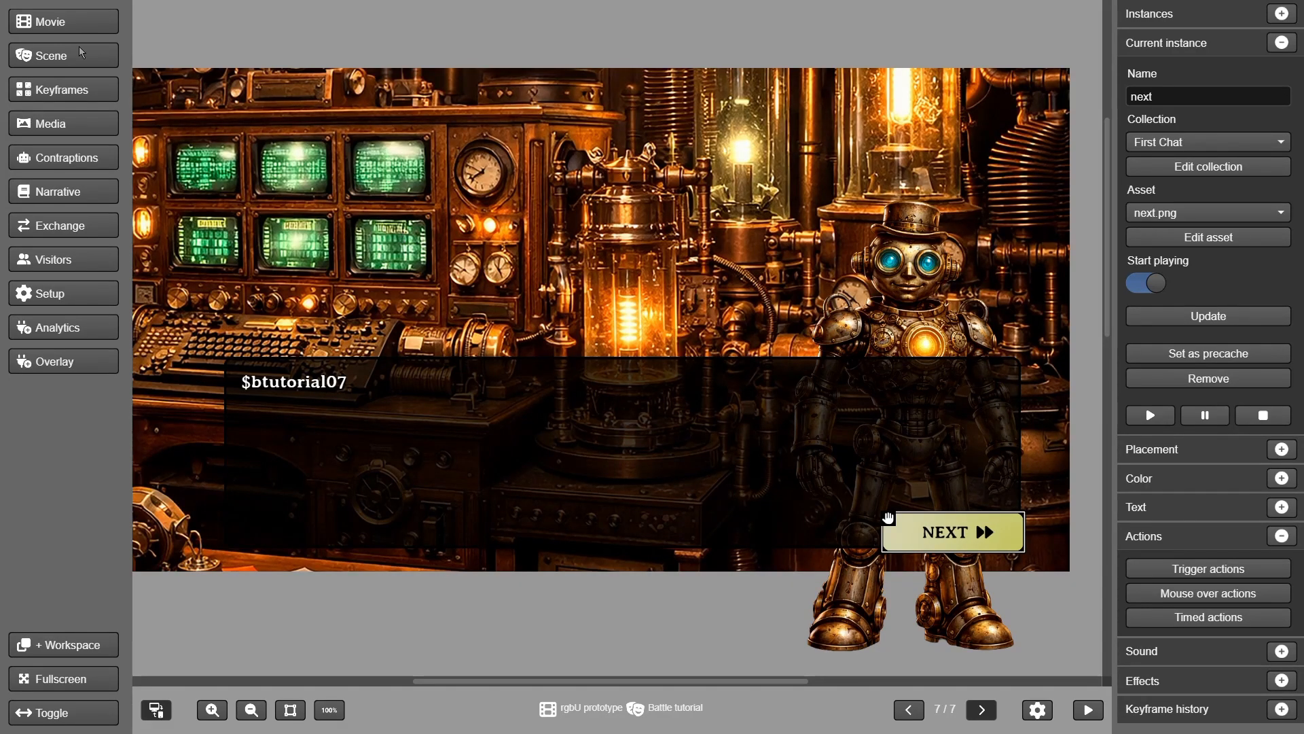
Add an eighth keyframe whose chat text shows $btutorial08
click(80, 89)
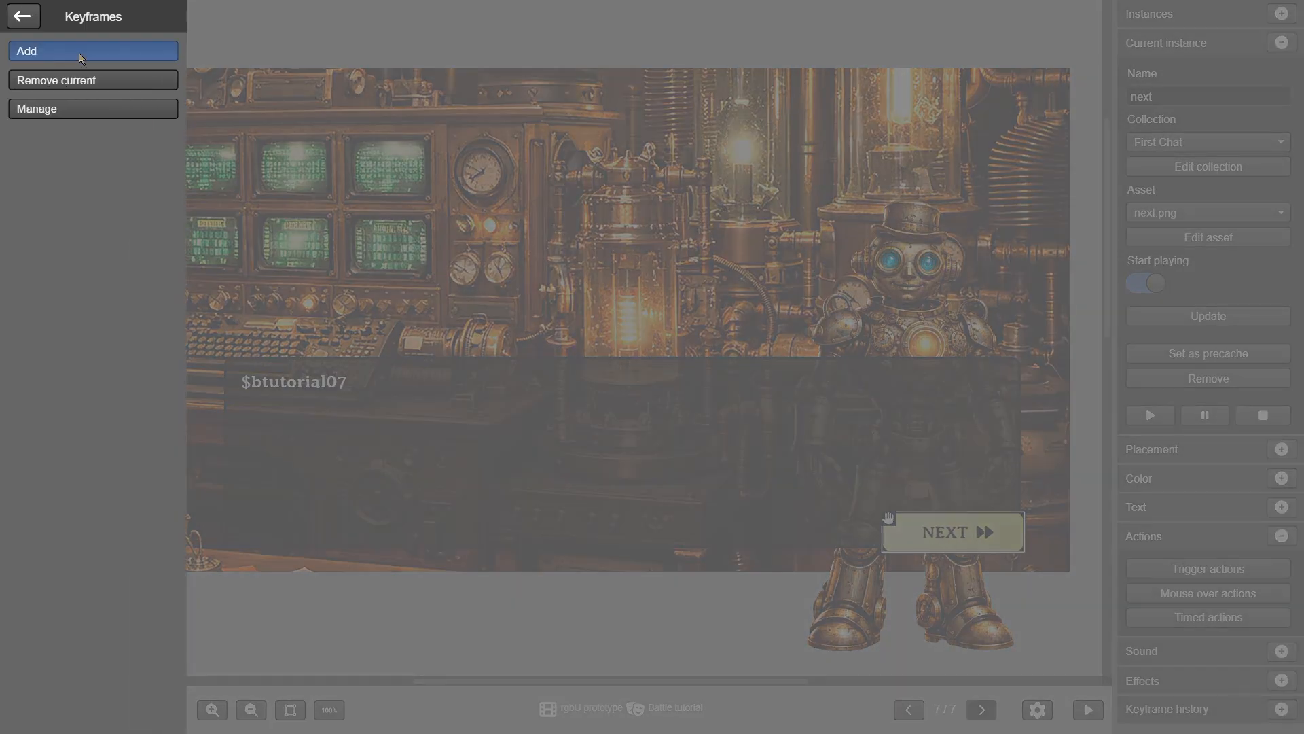
click(79, 52)
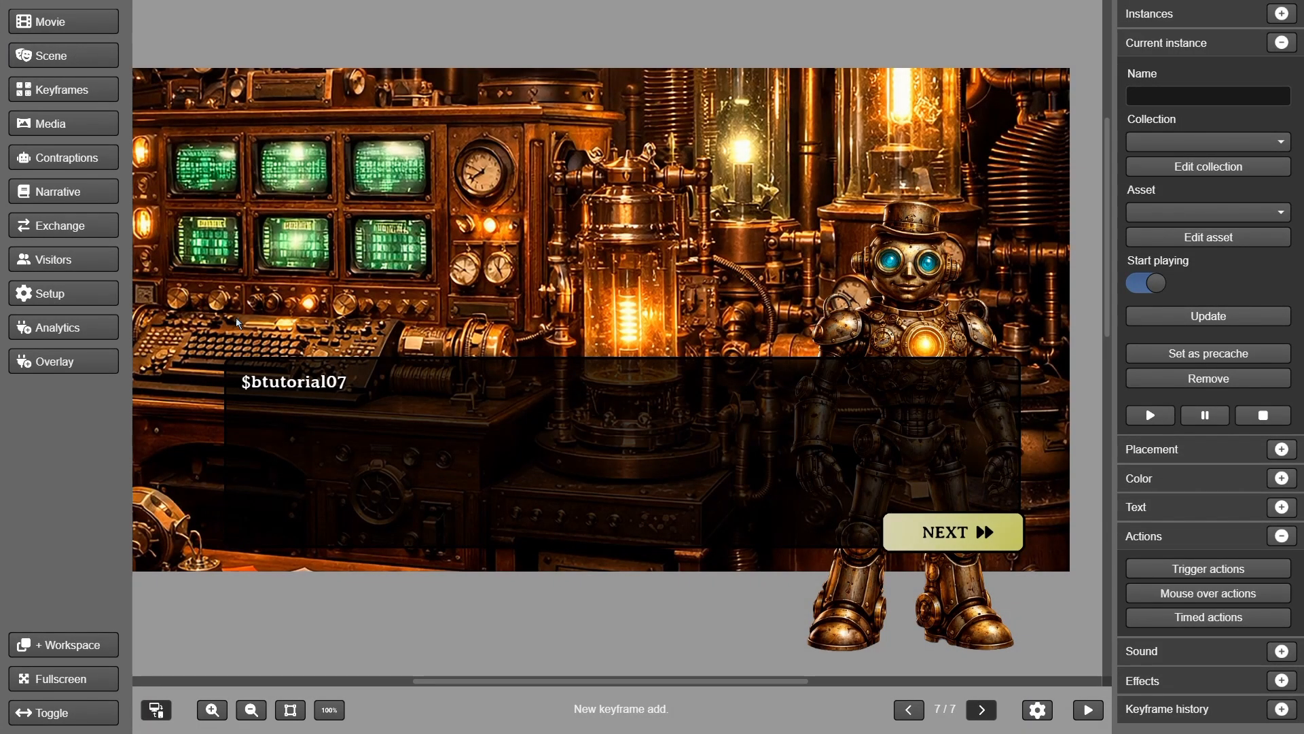
click(301, 384)
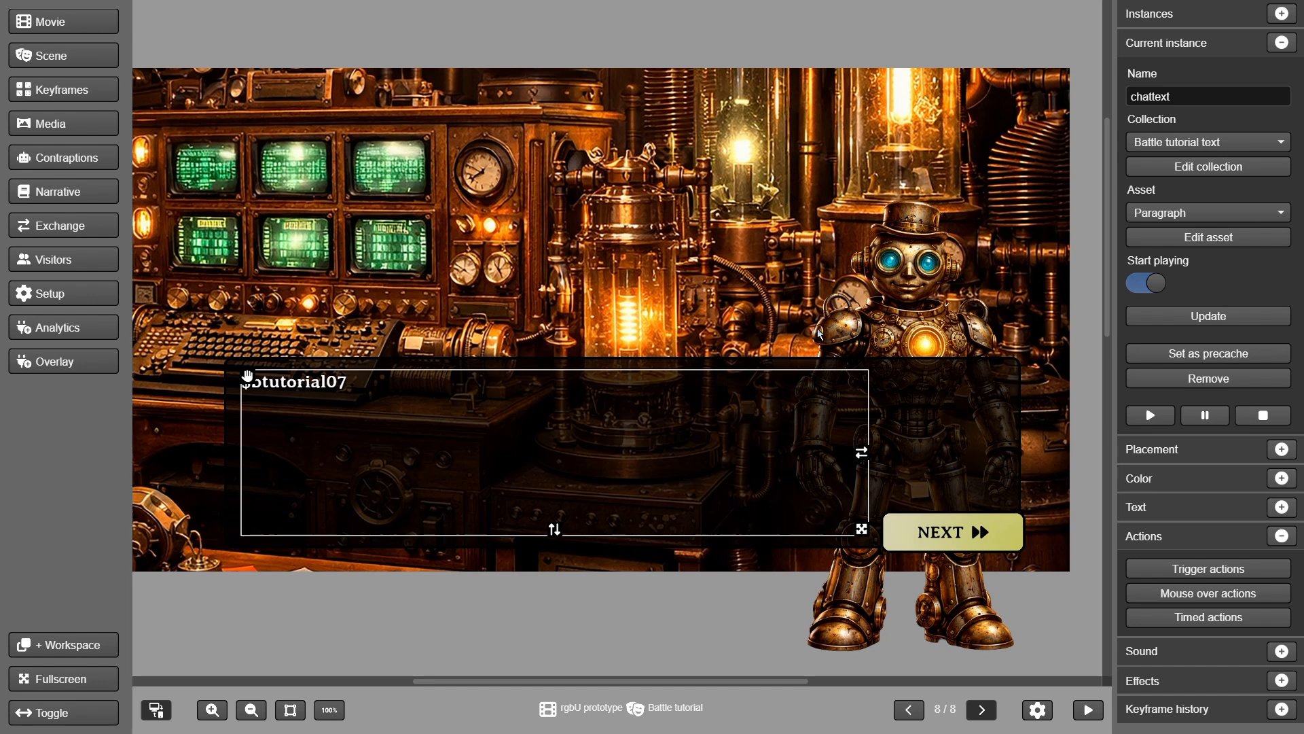
click(1179, 216)
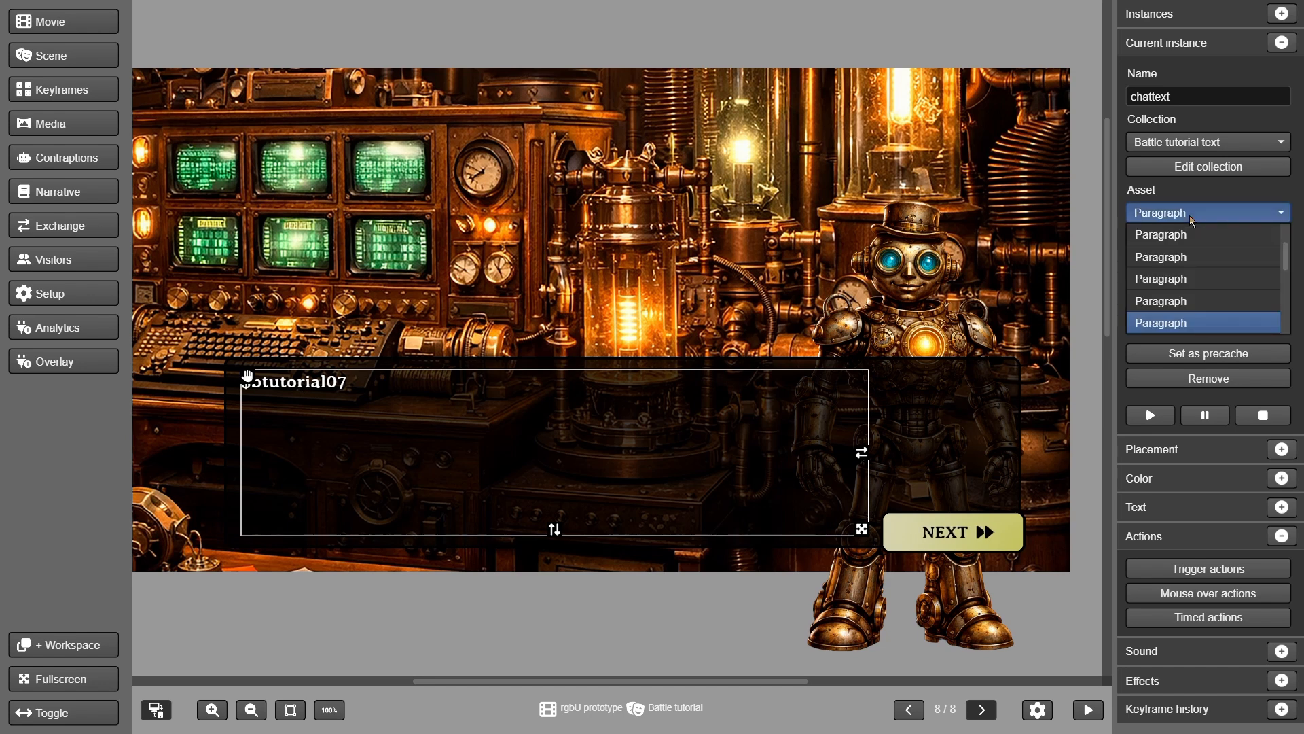
click(1173, 322)
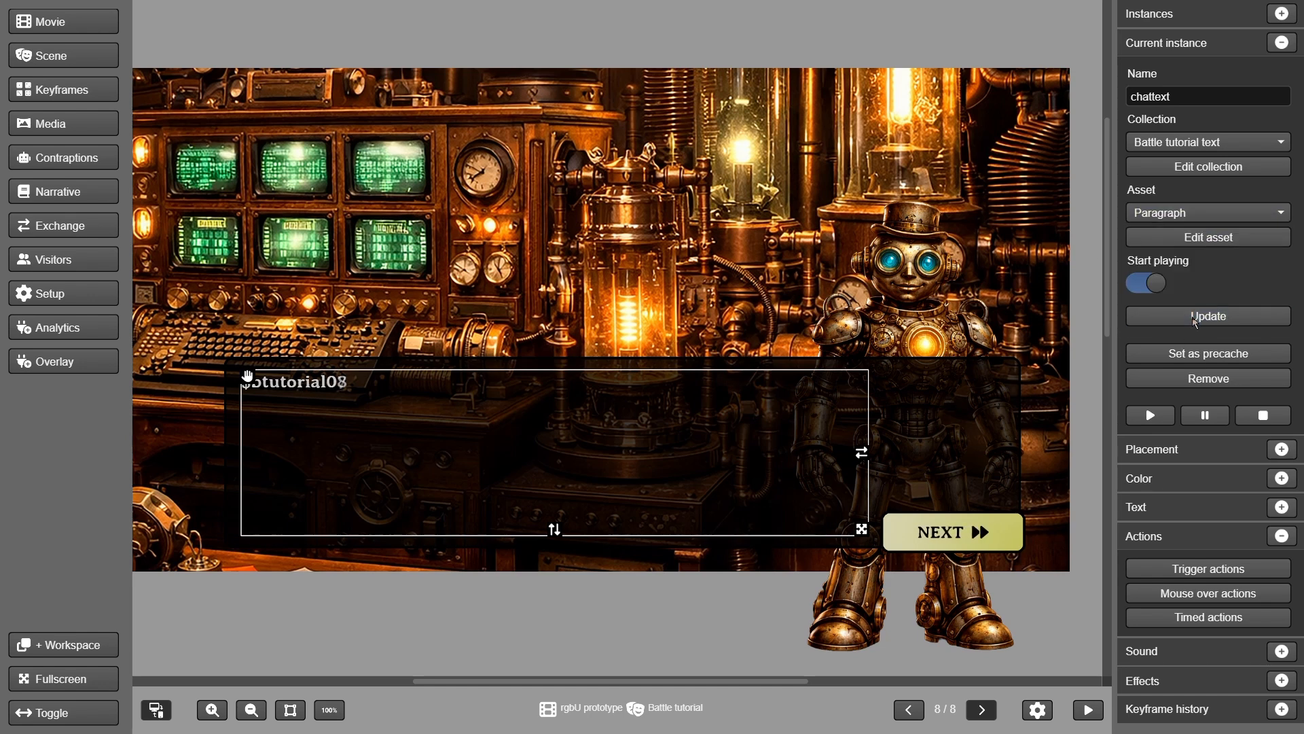
Change the NEXT button's card battle opponent cards to white and keep the changes
click(985, 533)
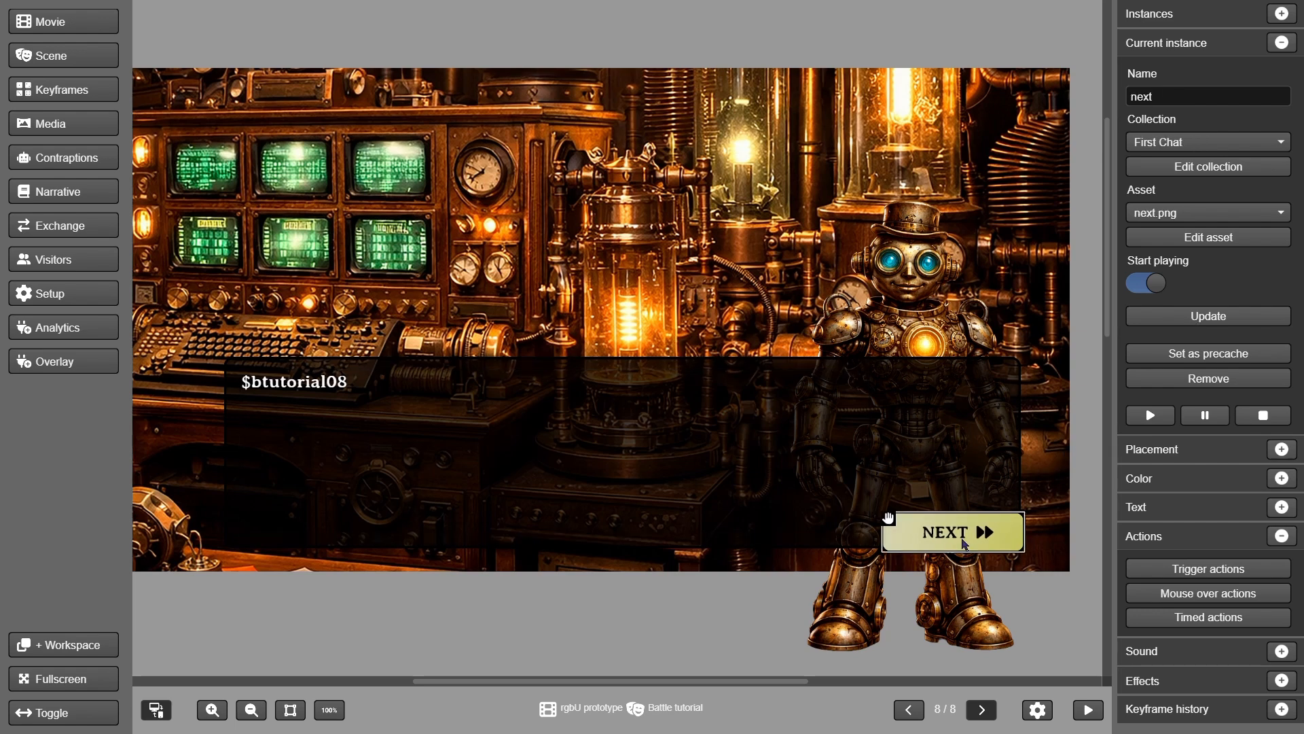
click(1195, 569)
click(433, 201)
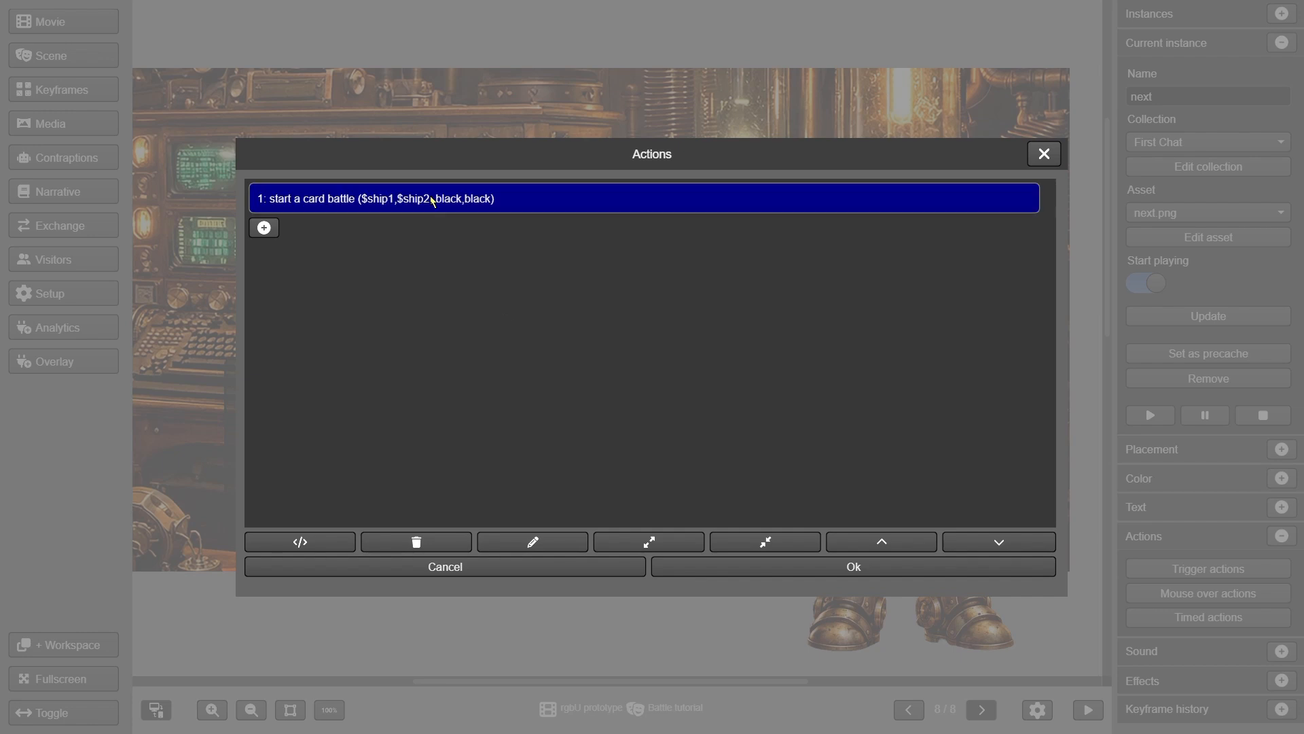
click(433, 202)
click(521, 548)
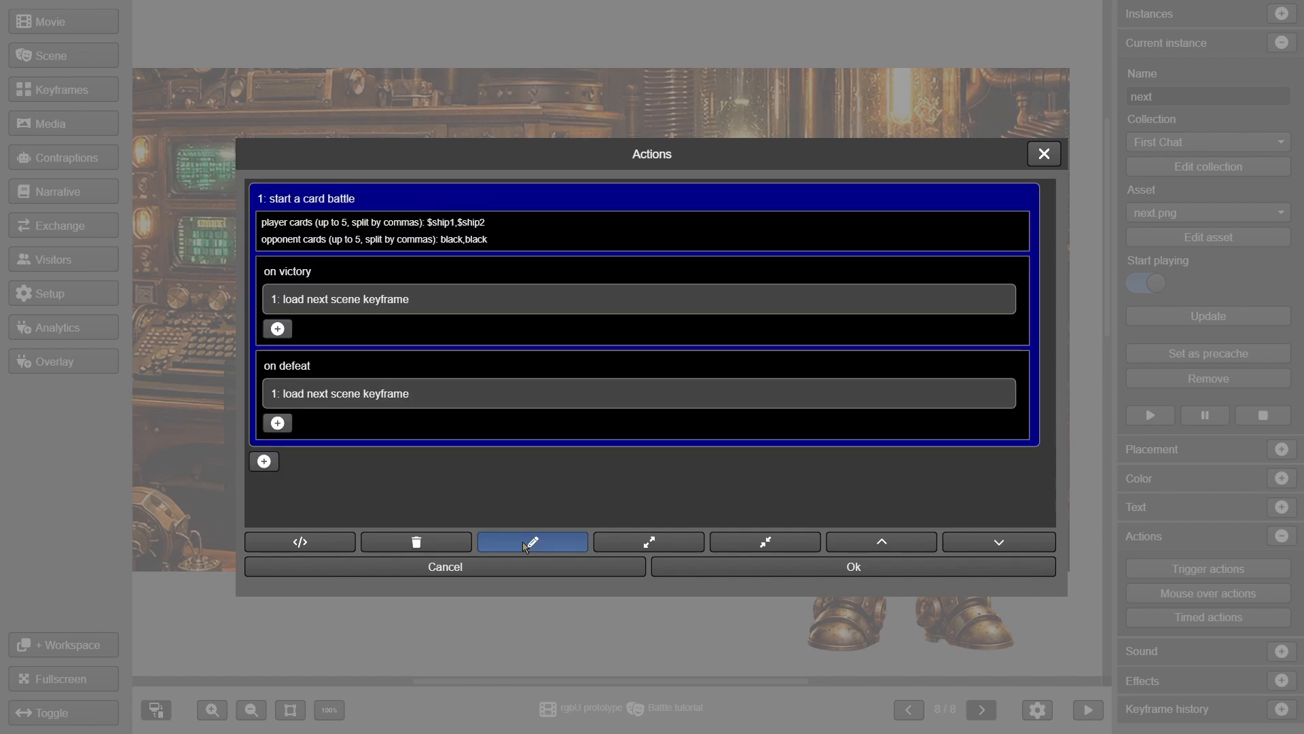
click(287, 233)
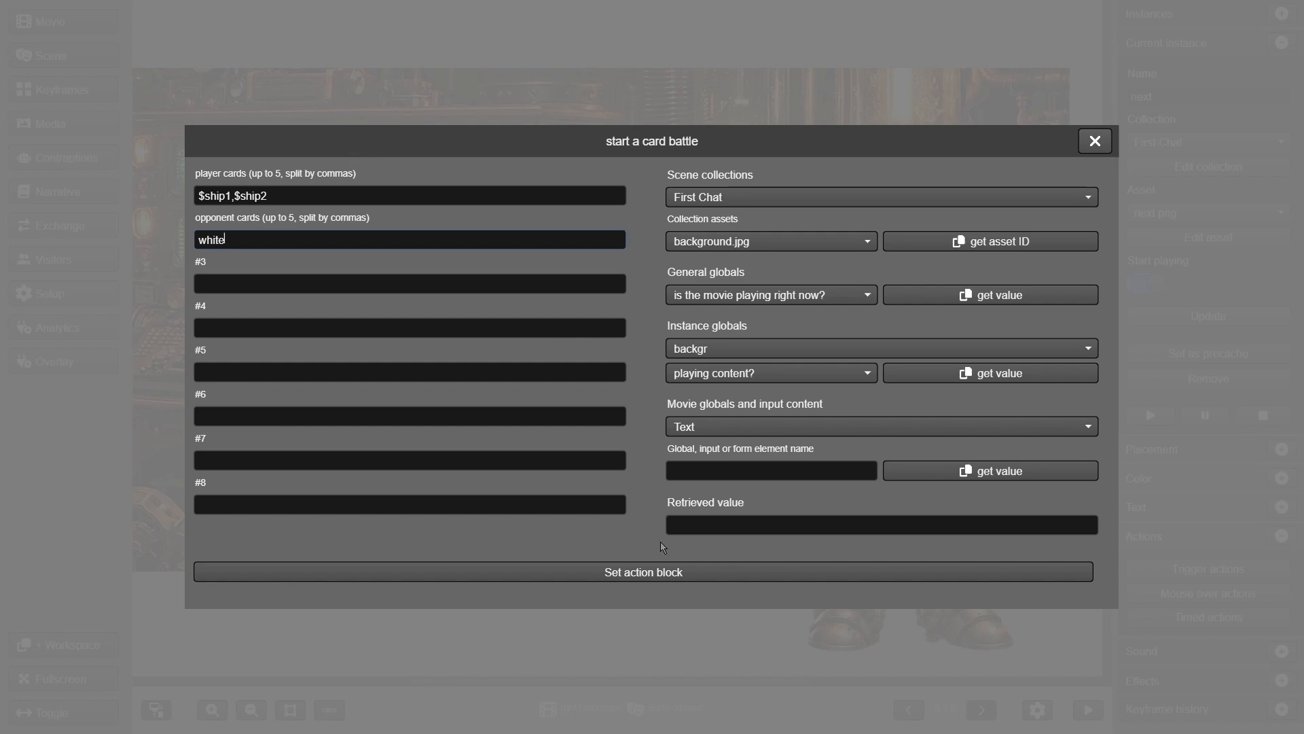
click(666, 572)
click(825, 572)
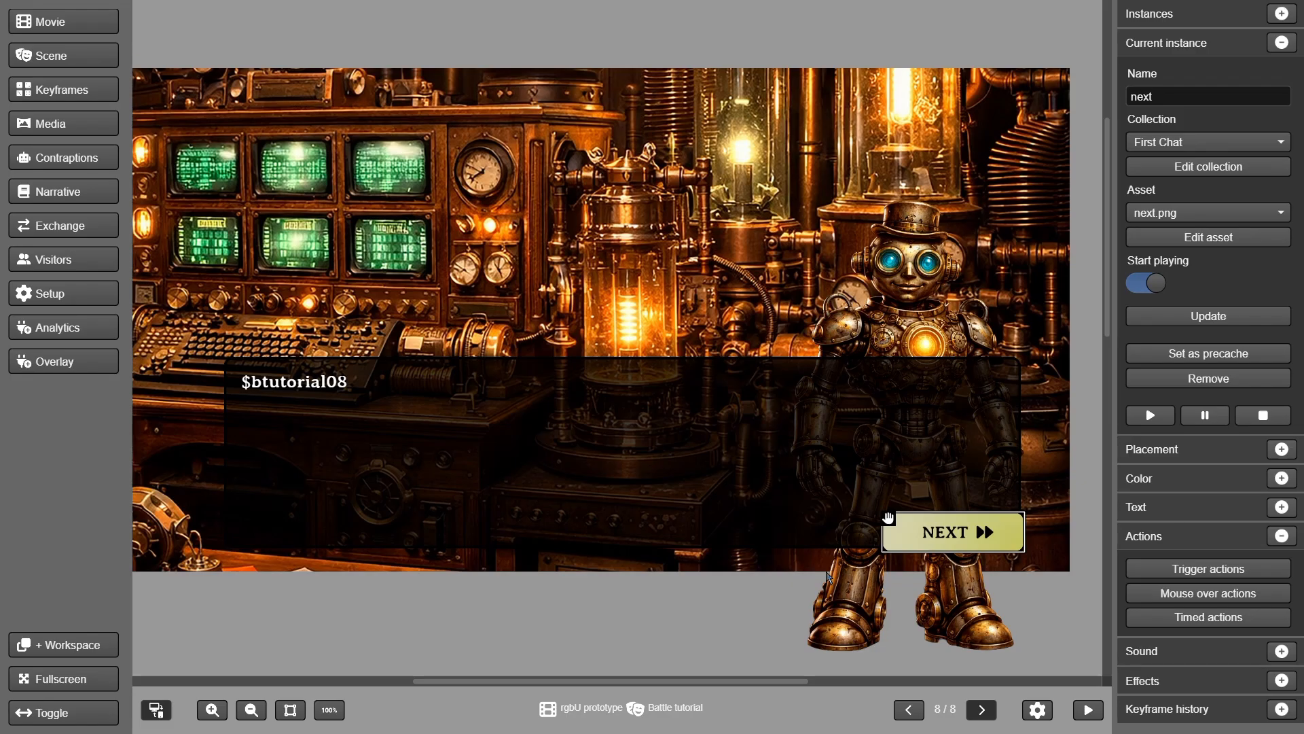
Add a new keyframe and set its tutorial text to the $btutorial09 paragraph
click(96, 89)
click(85, 46)
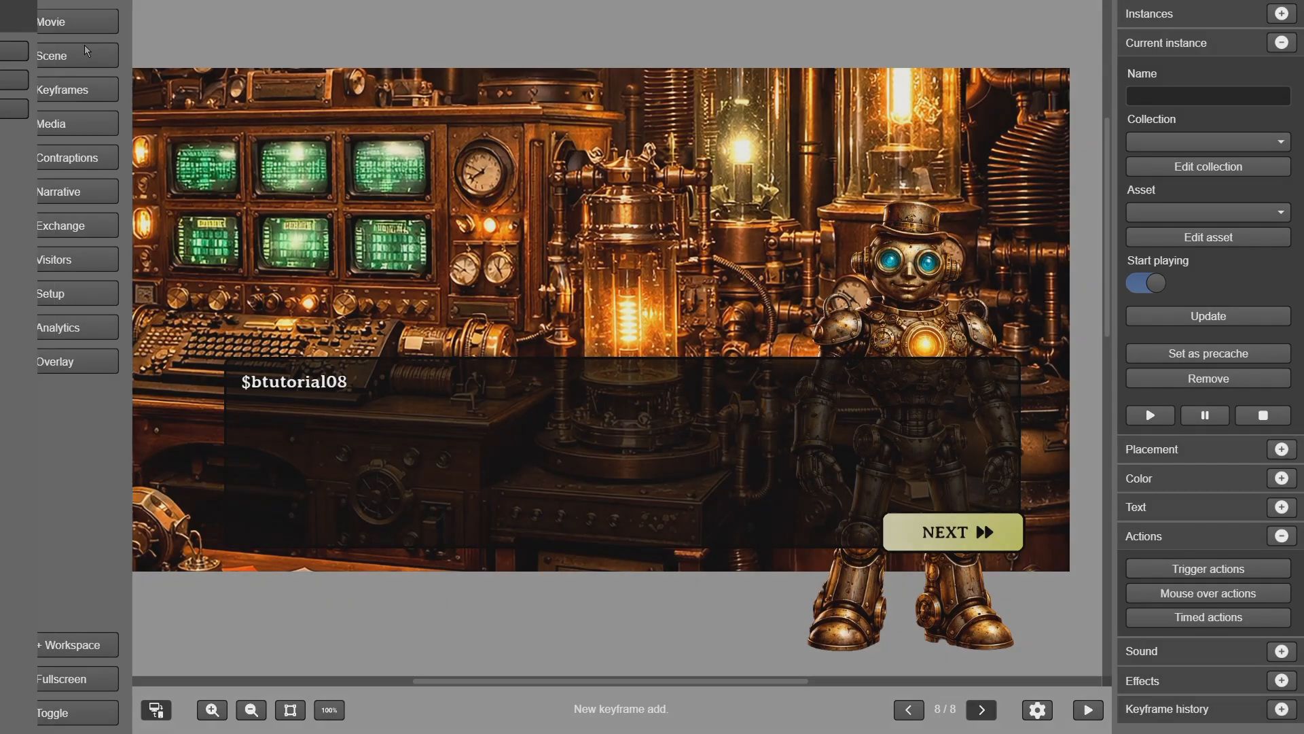
click(314, 397)
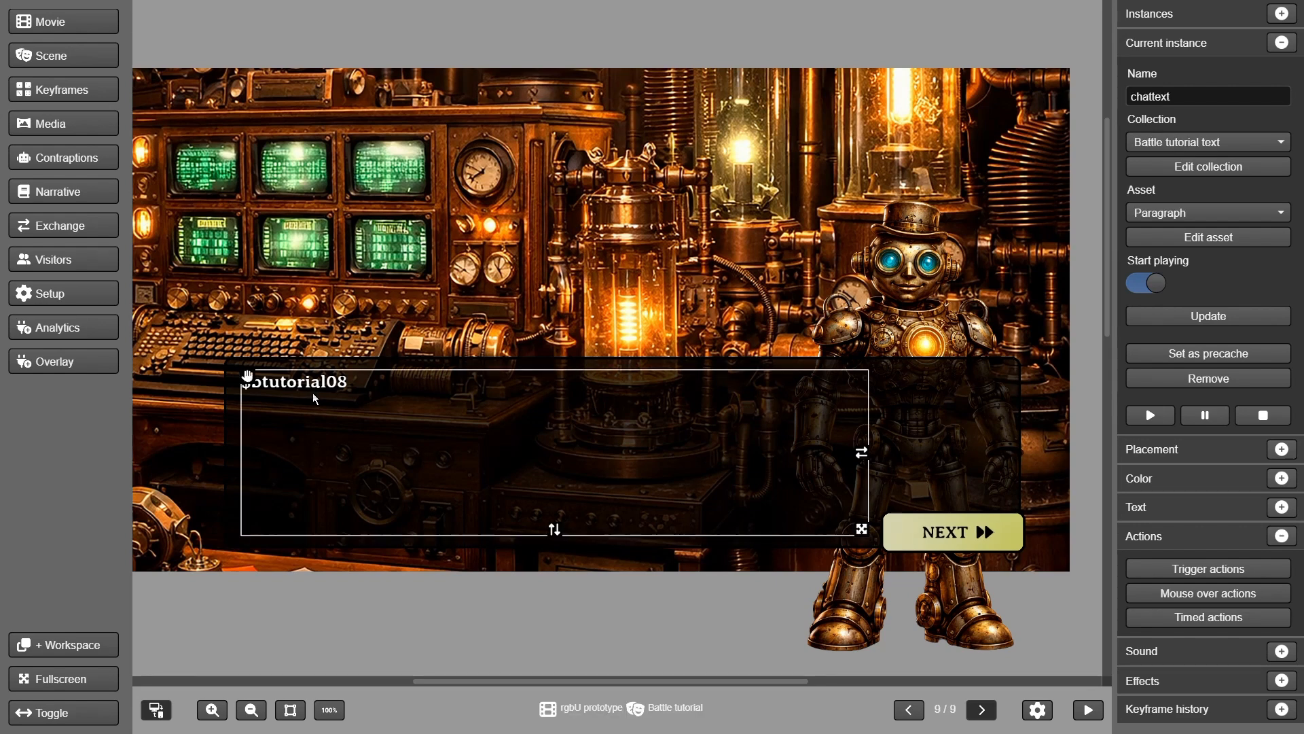
click(1172, 213)
click(1171, 316)
click(1185, 319)
Replace the NEXT button's card battle action with a load next scene keyframe action
click(965, 533)
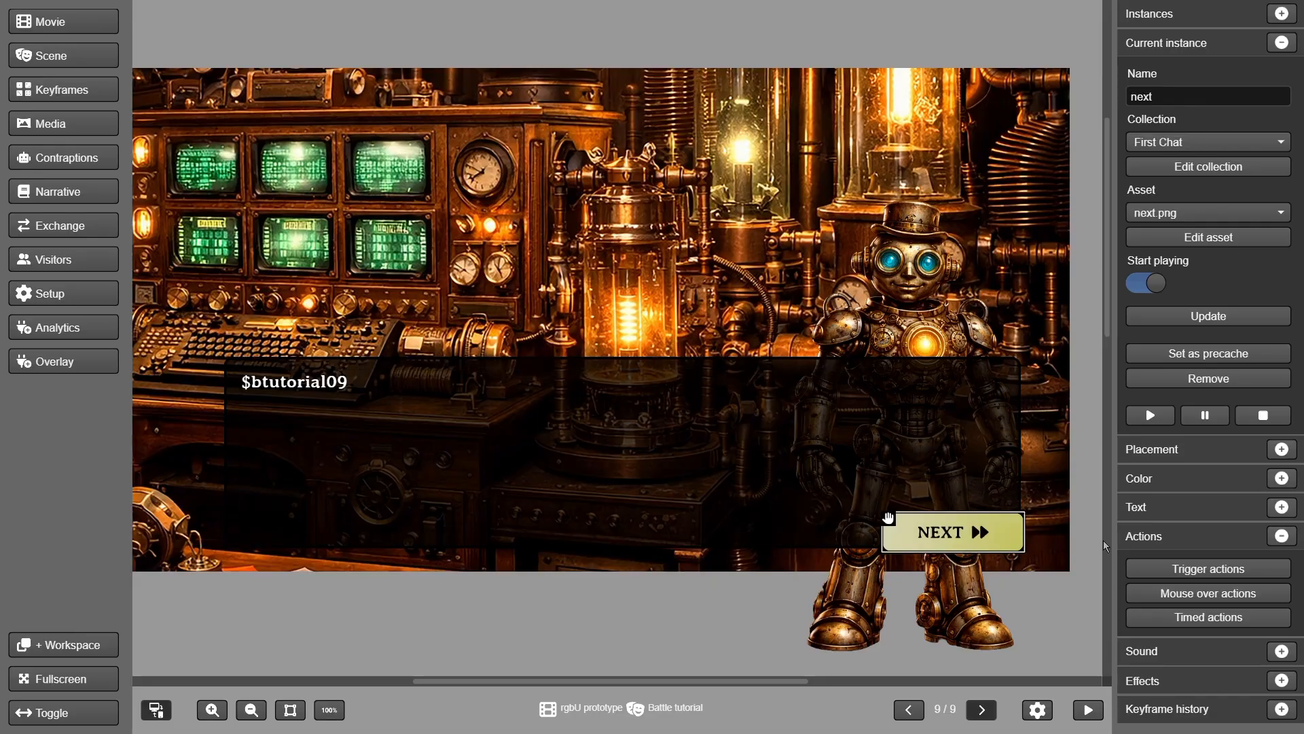
click(1209, 569)
click(364, 201)
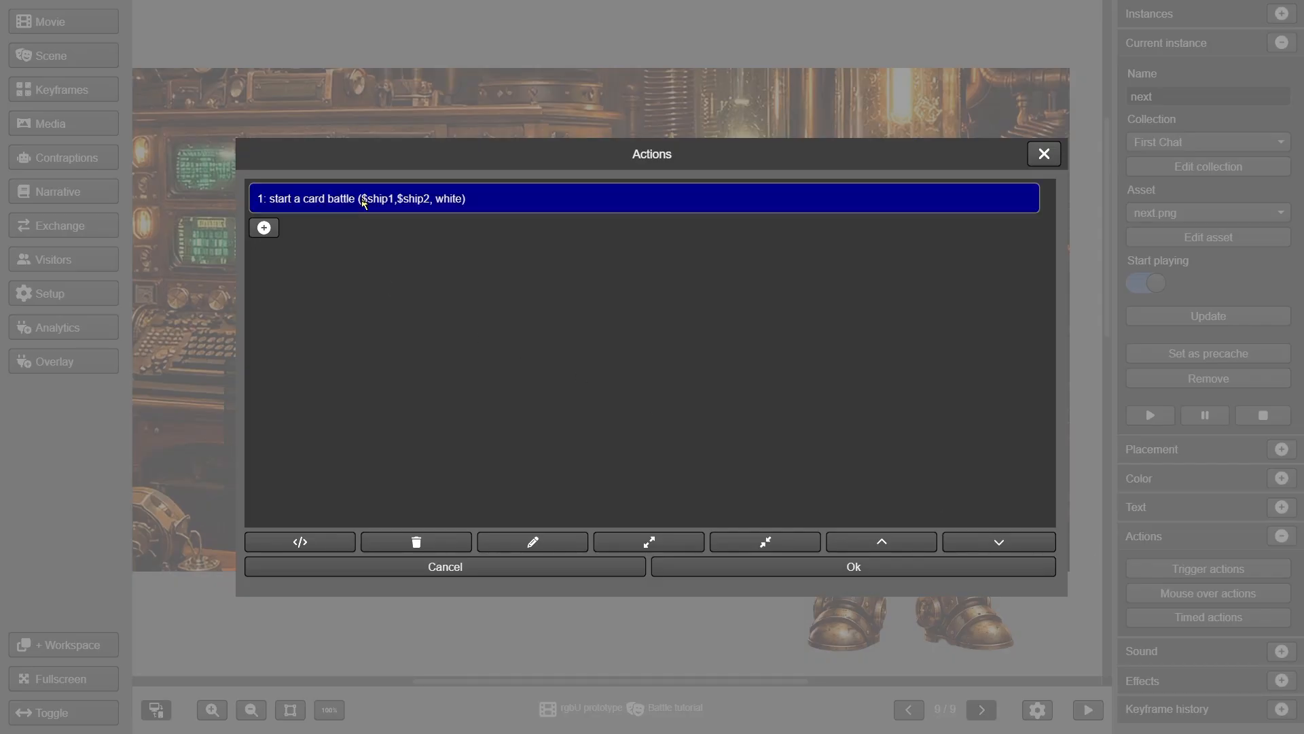
click(435, 540)
click(264, 195)
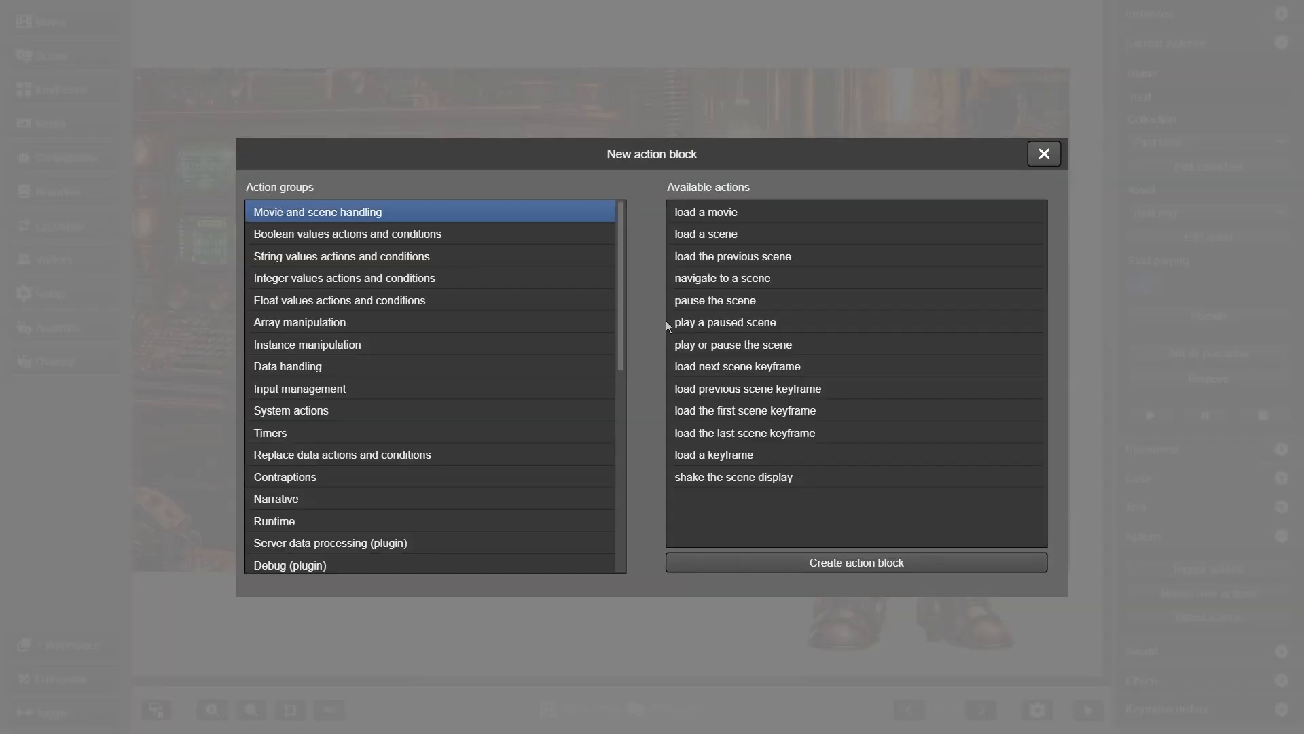
click(773, 367)
click(840, 562)
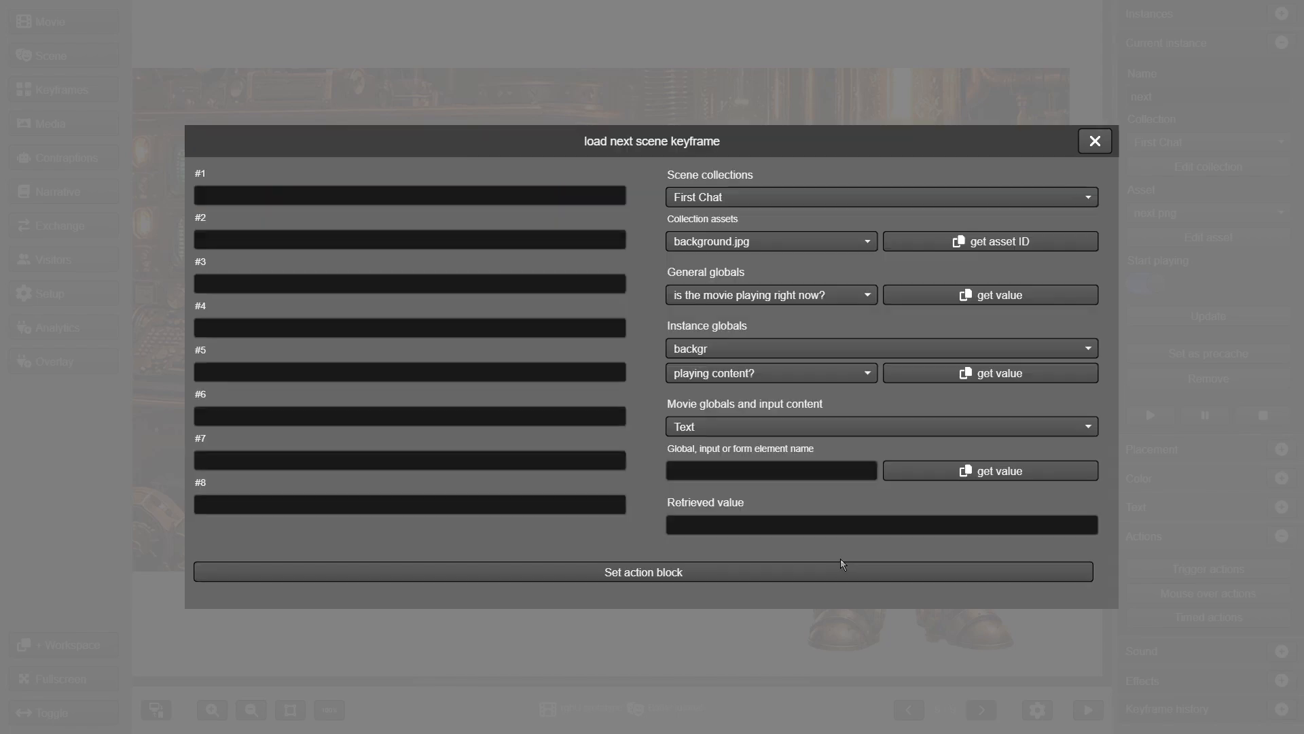
click(837, 565)
click(829, 572)
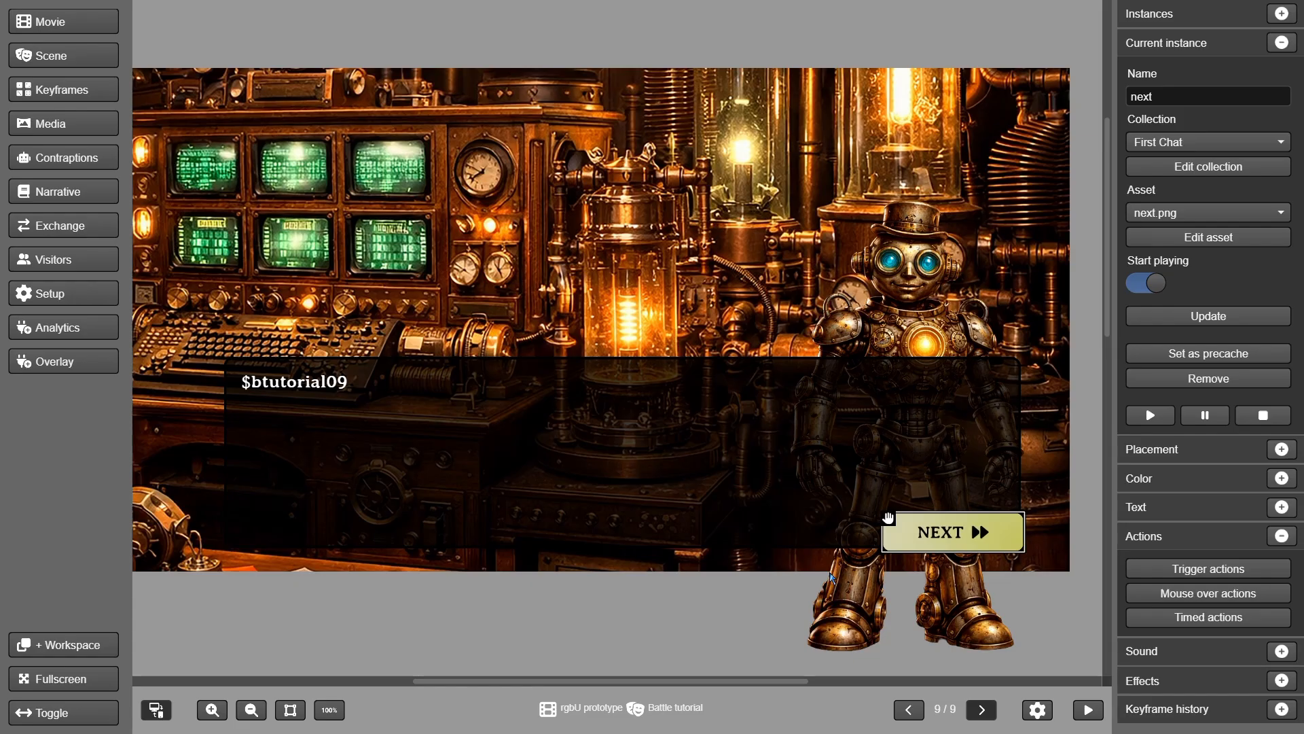
click(80, 91)
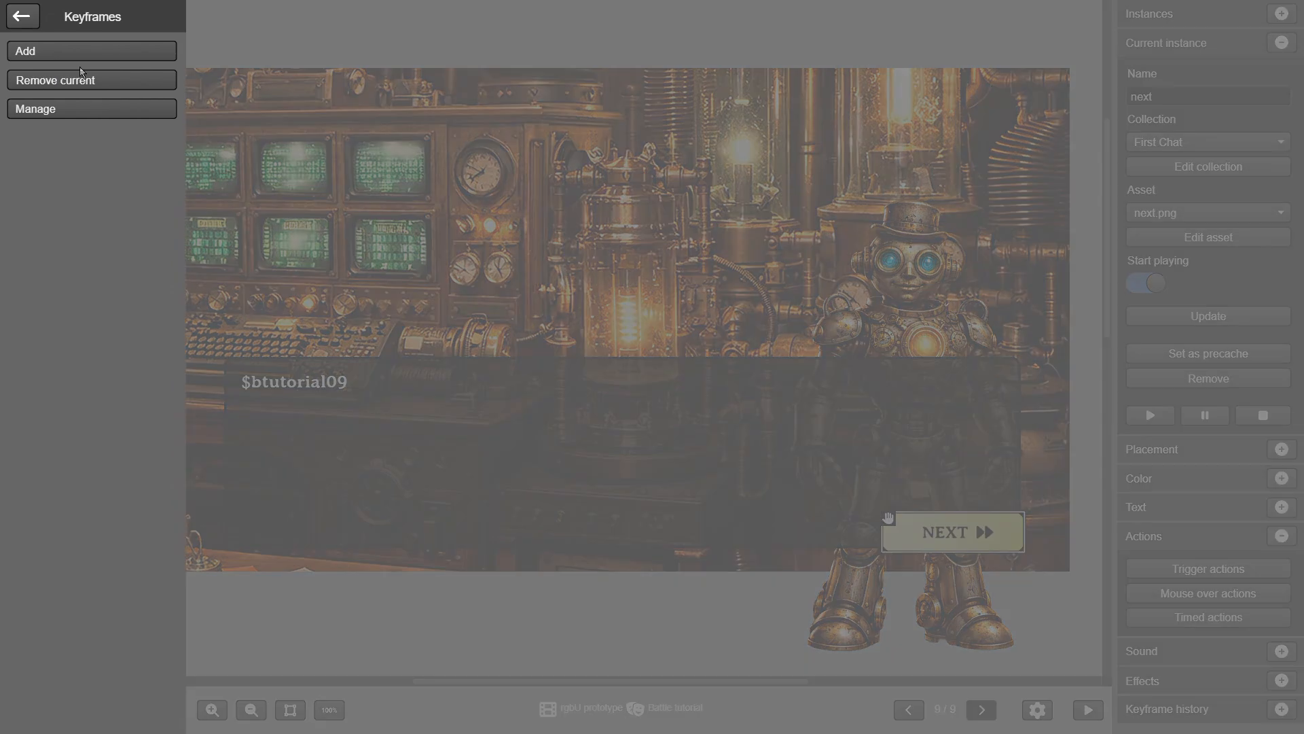
Add keyframe ten with chat text reading $btutorial10, then publish the scene
click(77, 51)
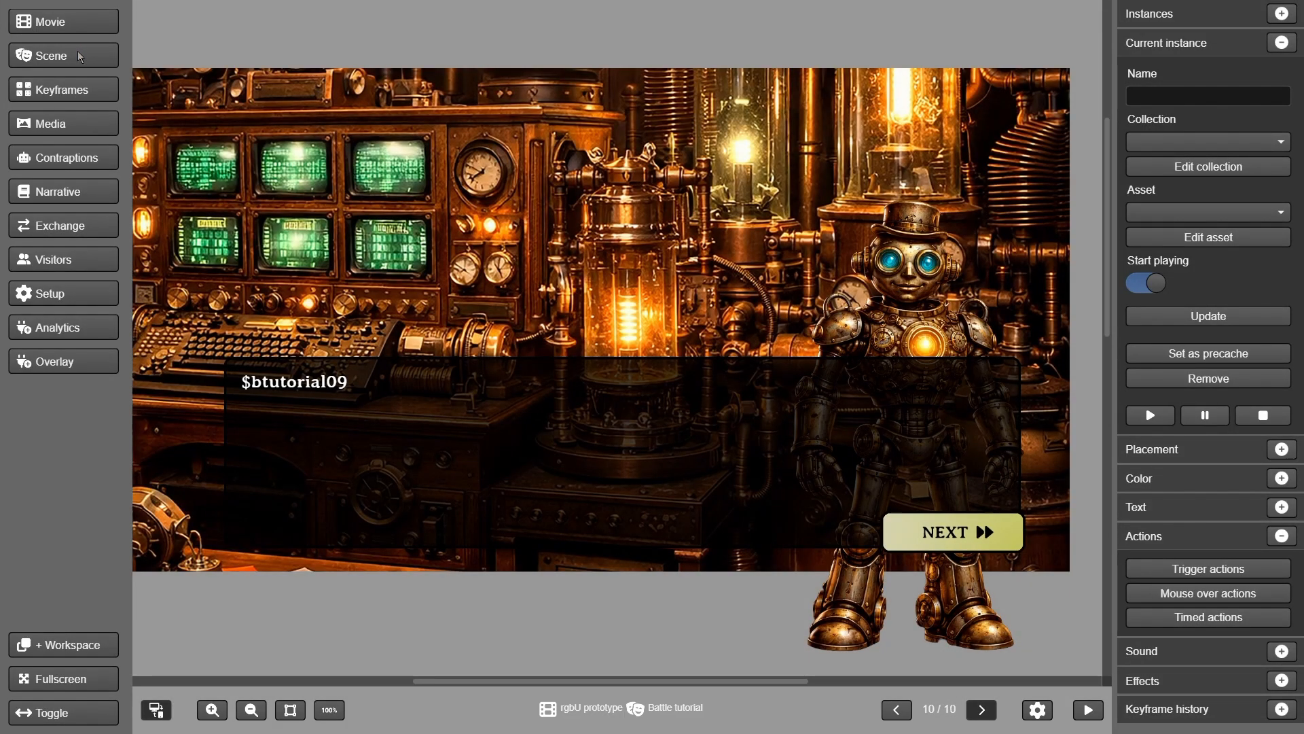
click(289, 377)
click(1190, 214)
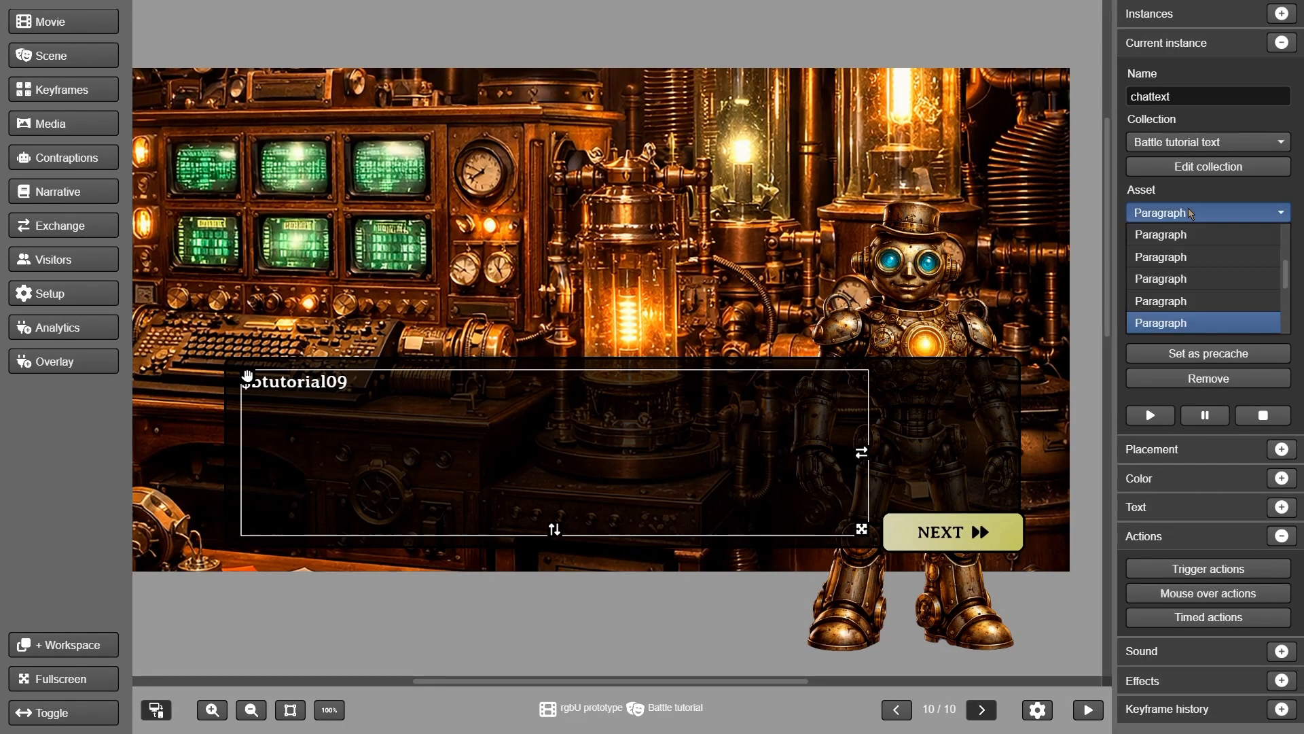
click(1178, 324)
click(1192, 317)
click(41, 56)
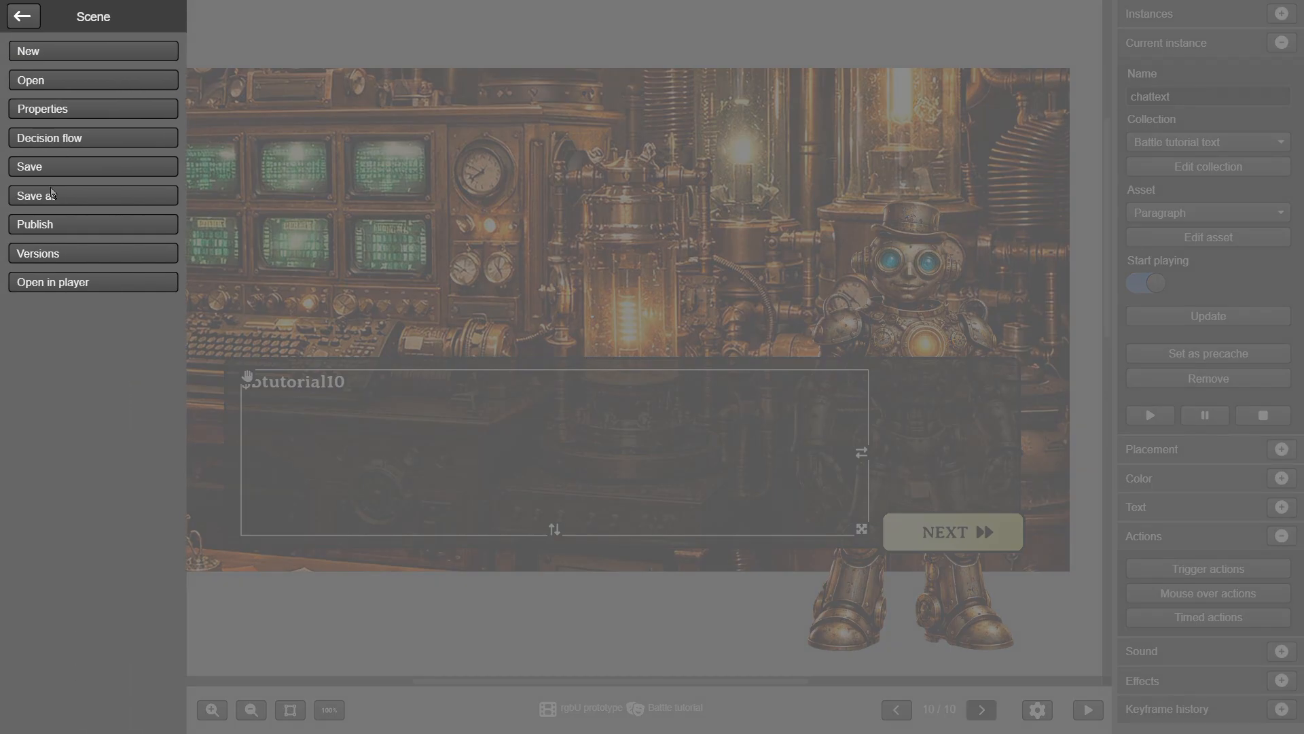
click(65, 223)
Add keyframe eleven with its chat text set to the $btutorial11 paragraph
click(61, 89)
click(71, 55)
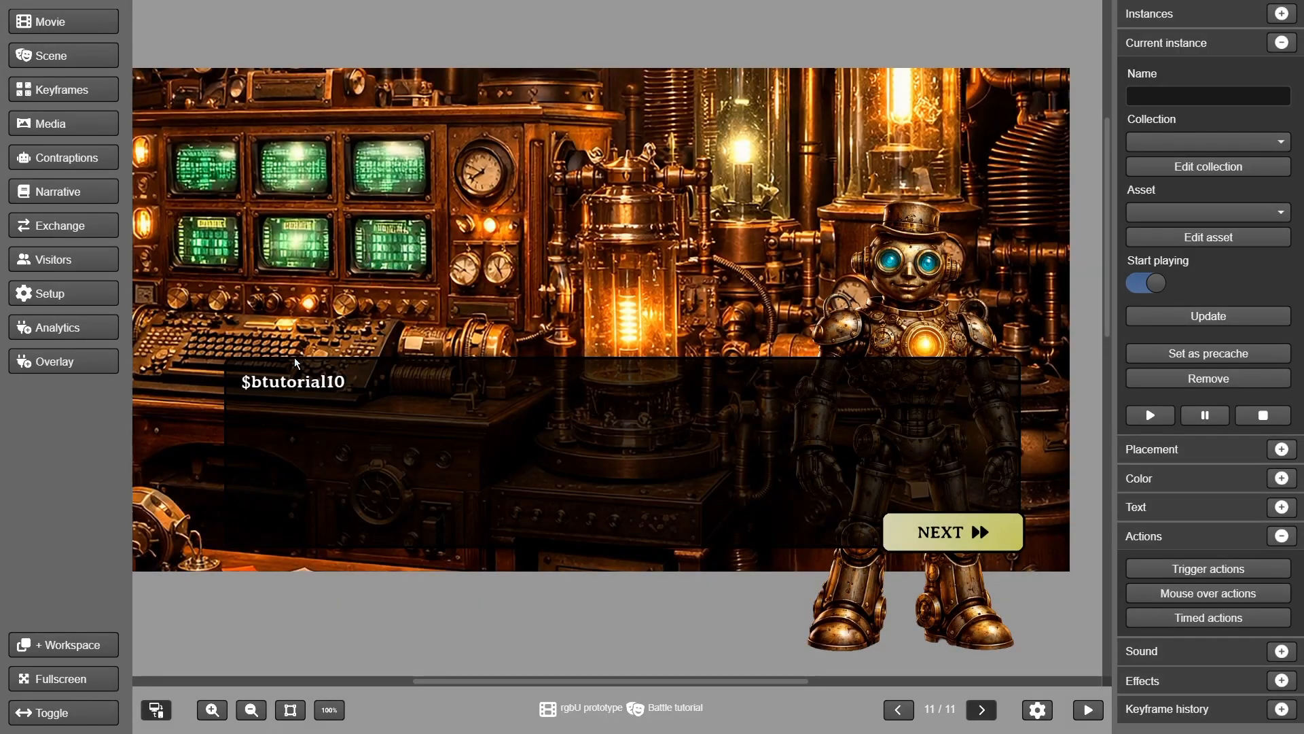
click(292, 379)
click(1190, 224)
click(1165, 324)
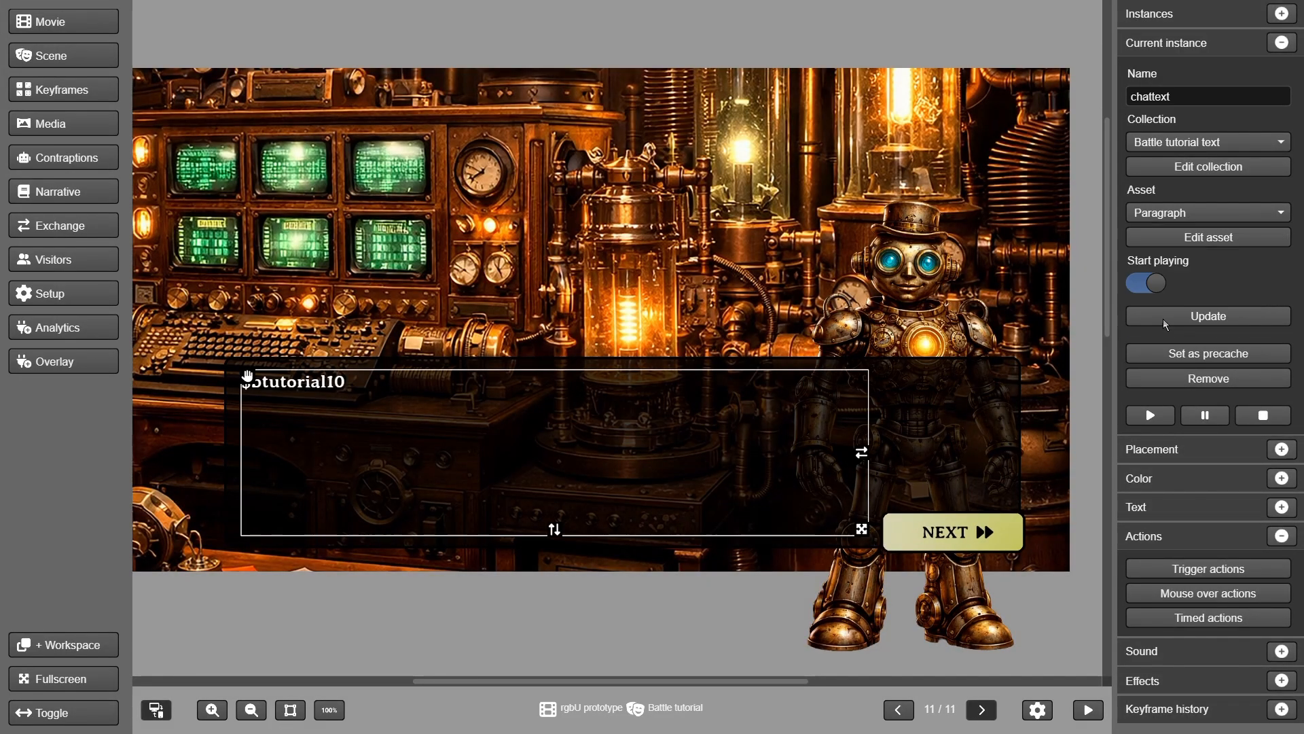
click(1188, 318)
click(45, 125)
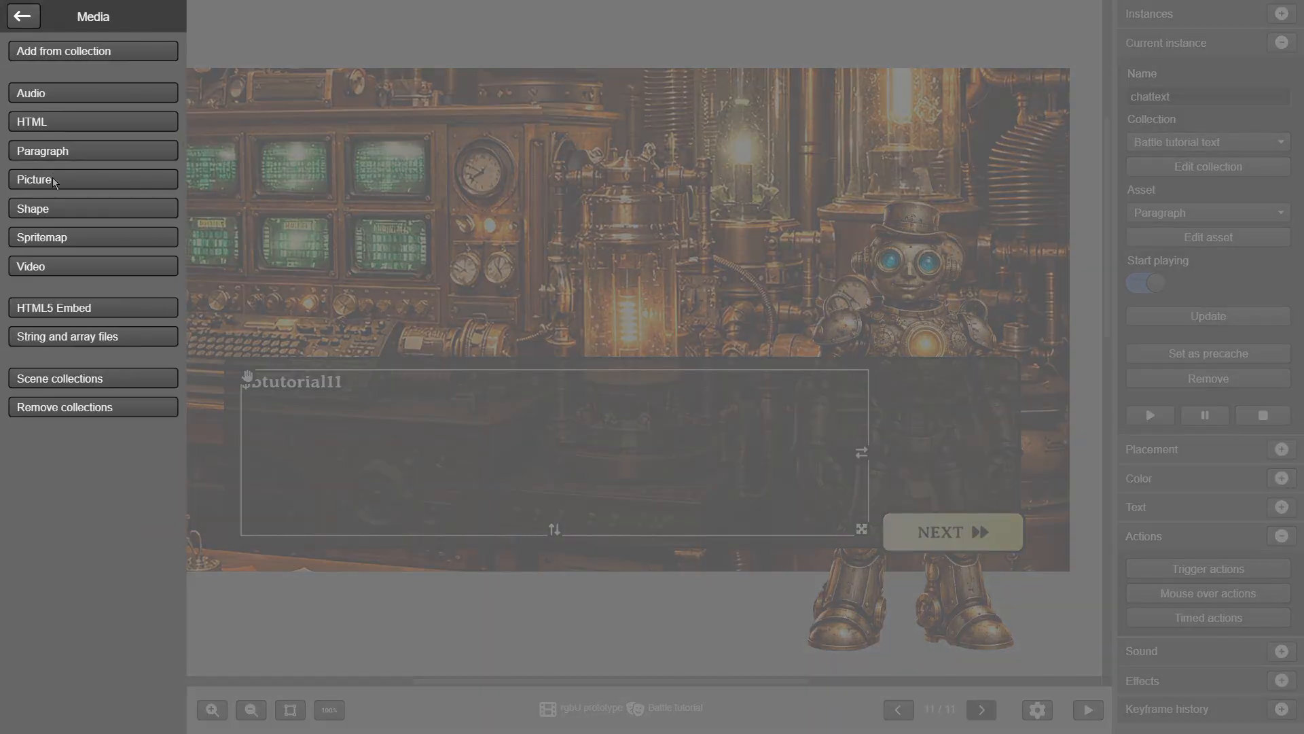
Add the buttons/items.png picture to the stage
click(56, 182)
click(265, 158)
click(271, 179)
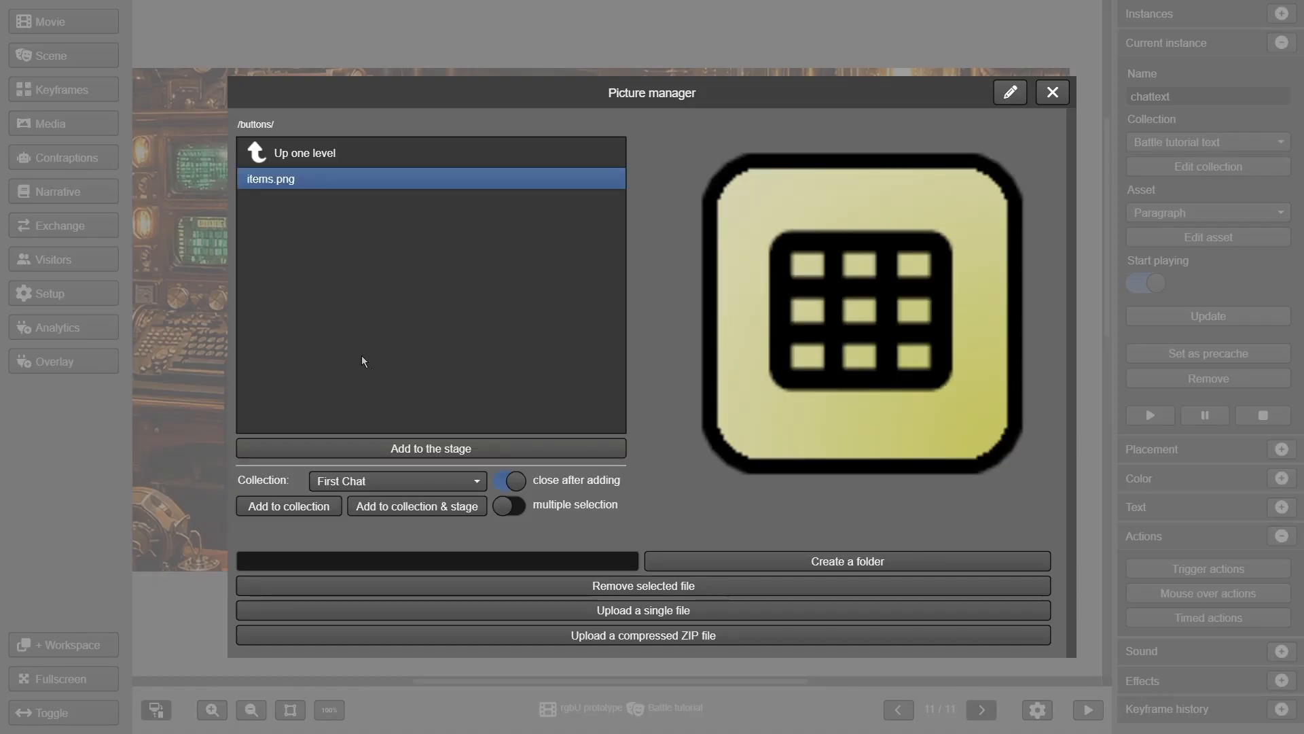
click(377, 365)
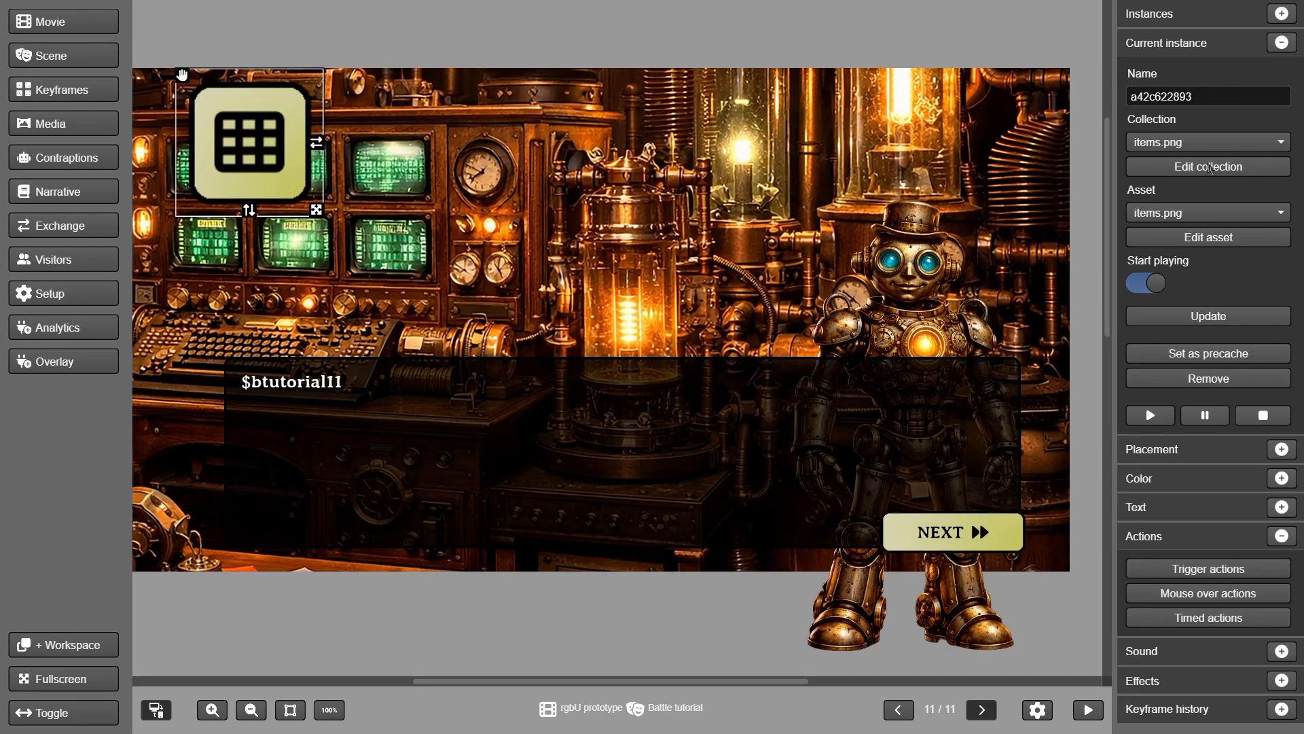
Rename the picture's collection to Buttons and apply the update
click(1208, 166)
click(379, 163)
key(BackSpace)
key(BackSpace)
key(BackSpace)
key(BackSpace)
key(BackSpace)
key(BackSpace)
key(BackSpace)
key(BackSpace)
key(BackSpace)
text(Buttons)
click(423, 588)
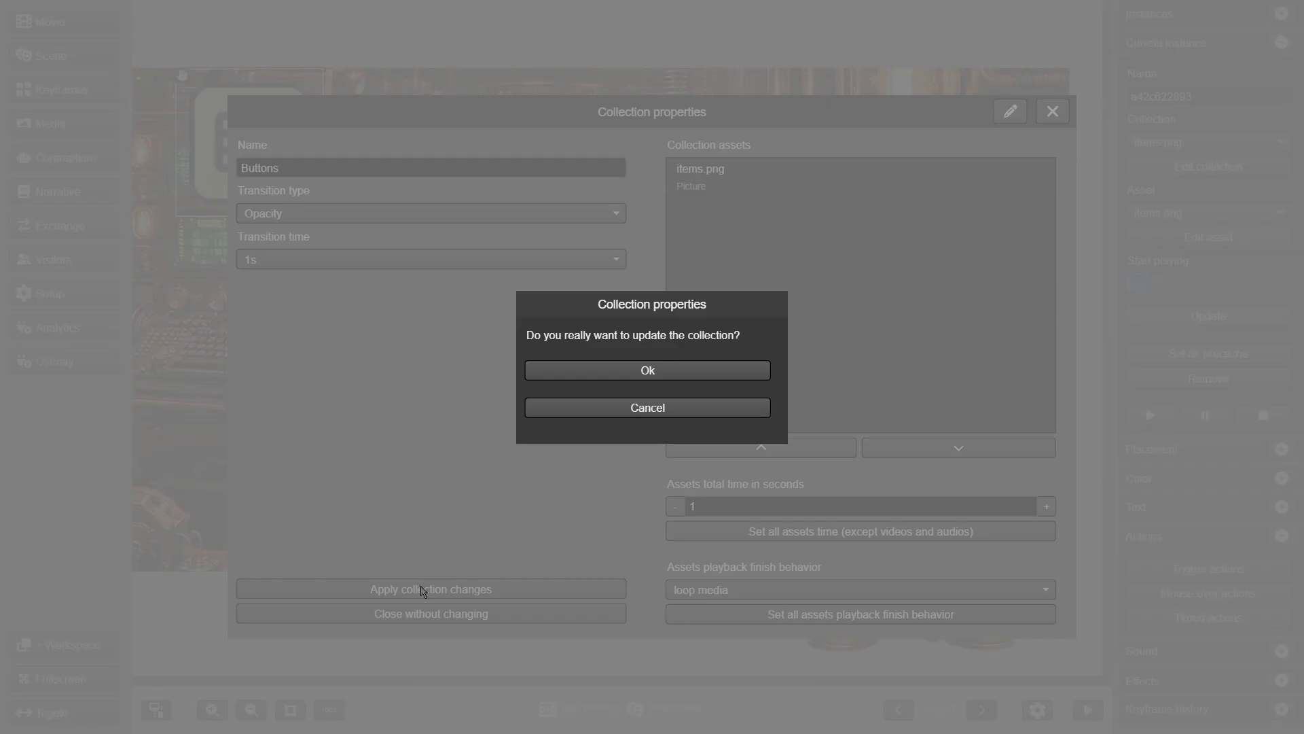
click(596, 373)
Name the grid icon instance 'item buttom'
click(215, 117)
click(1168, 96)
text(item buttom)
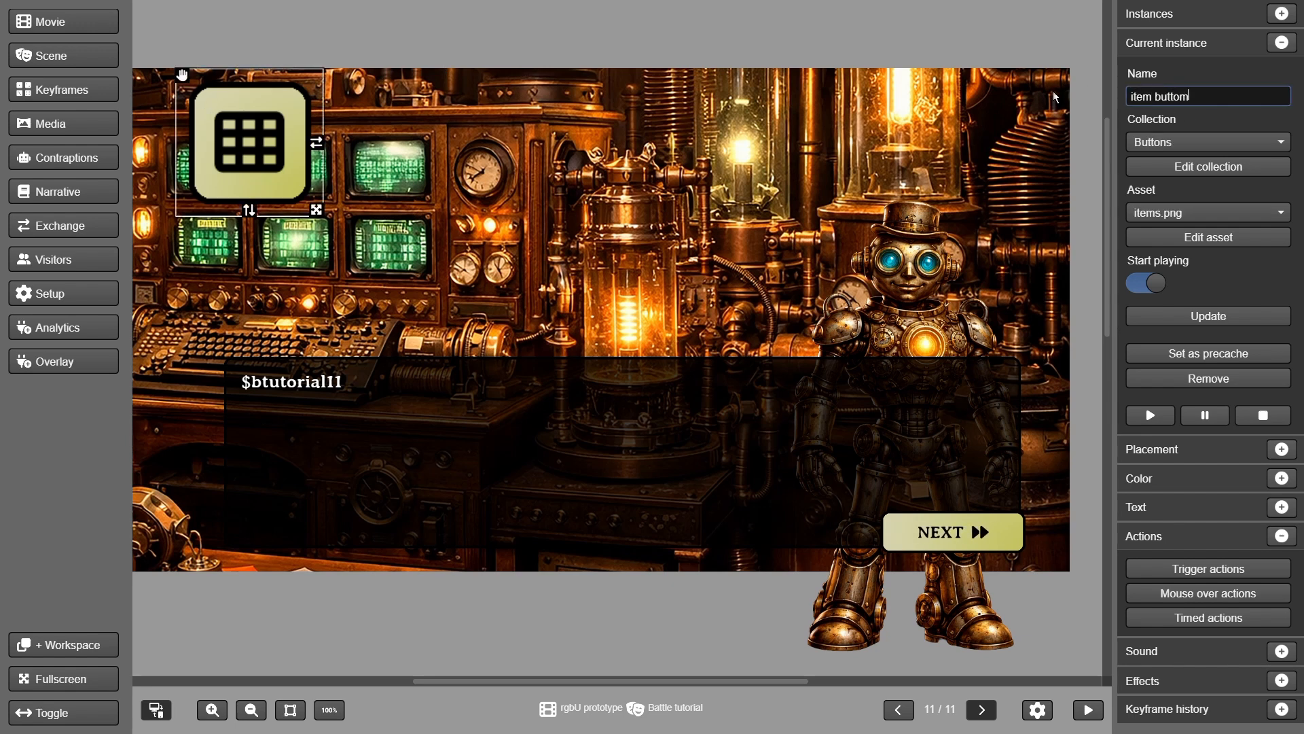
click(1180, 319)
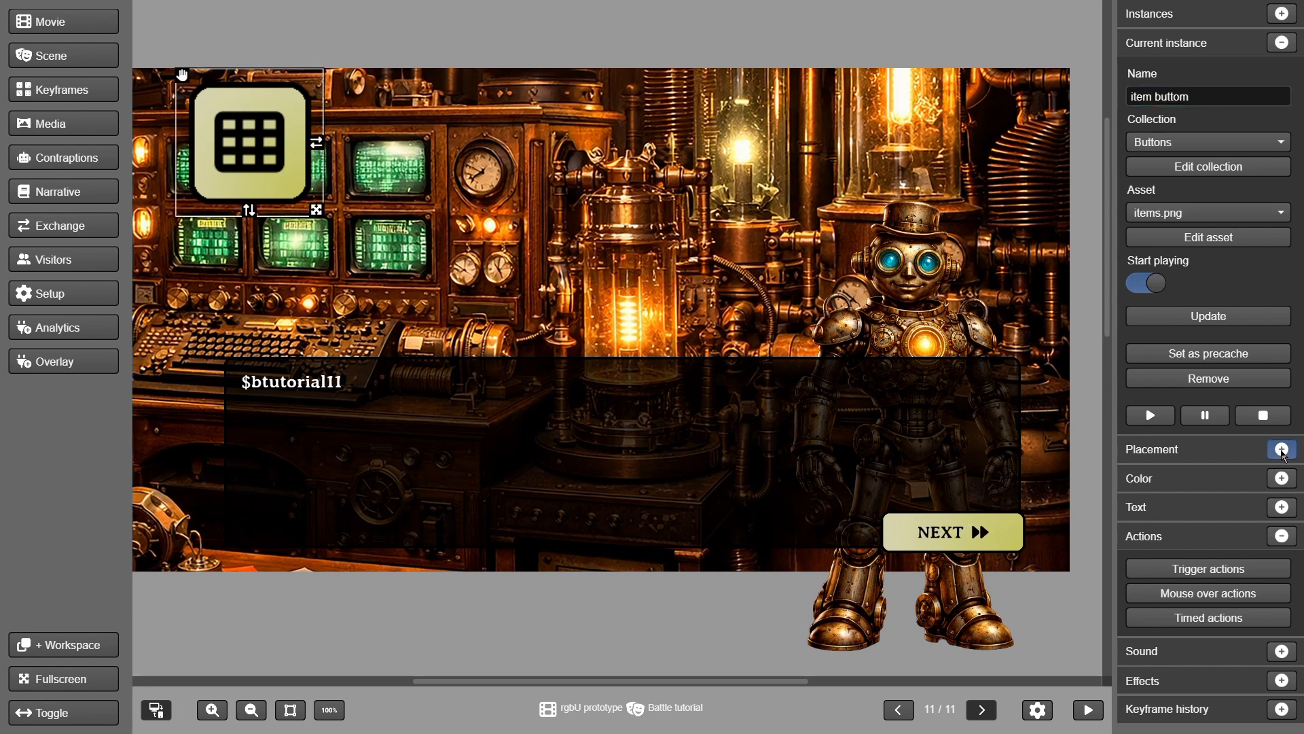
Place the icon at X 20, Y 20 with width 64 and matching height
click(1282, 449)
scroll(1183, 457, down, 1)
click(1169, 427)
text(20)
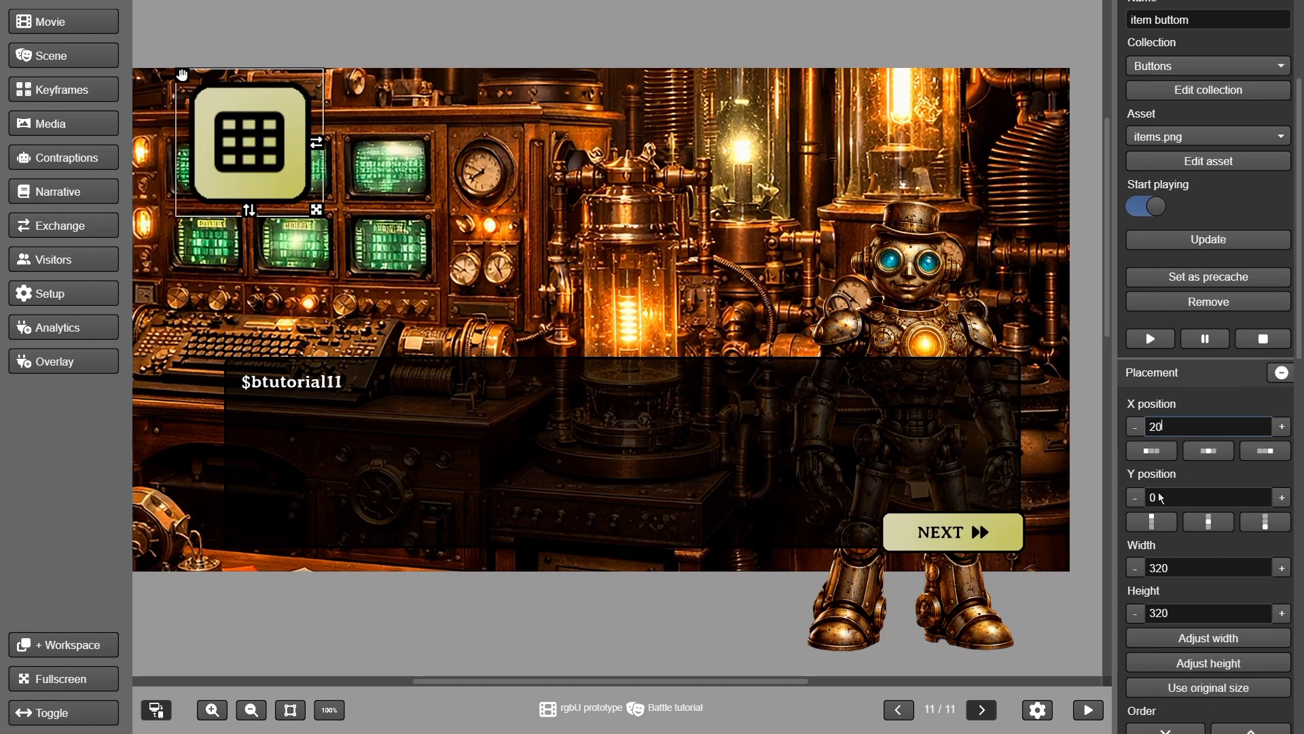
click(1129, 496)
text(20)
click(1144, 569)
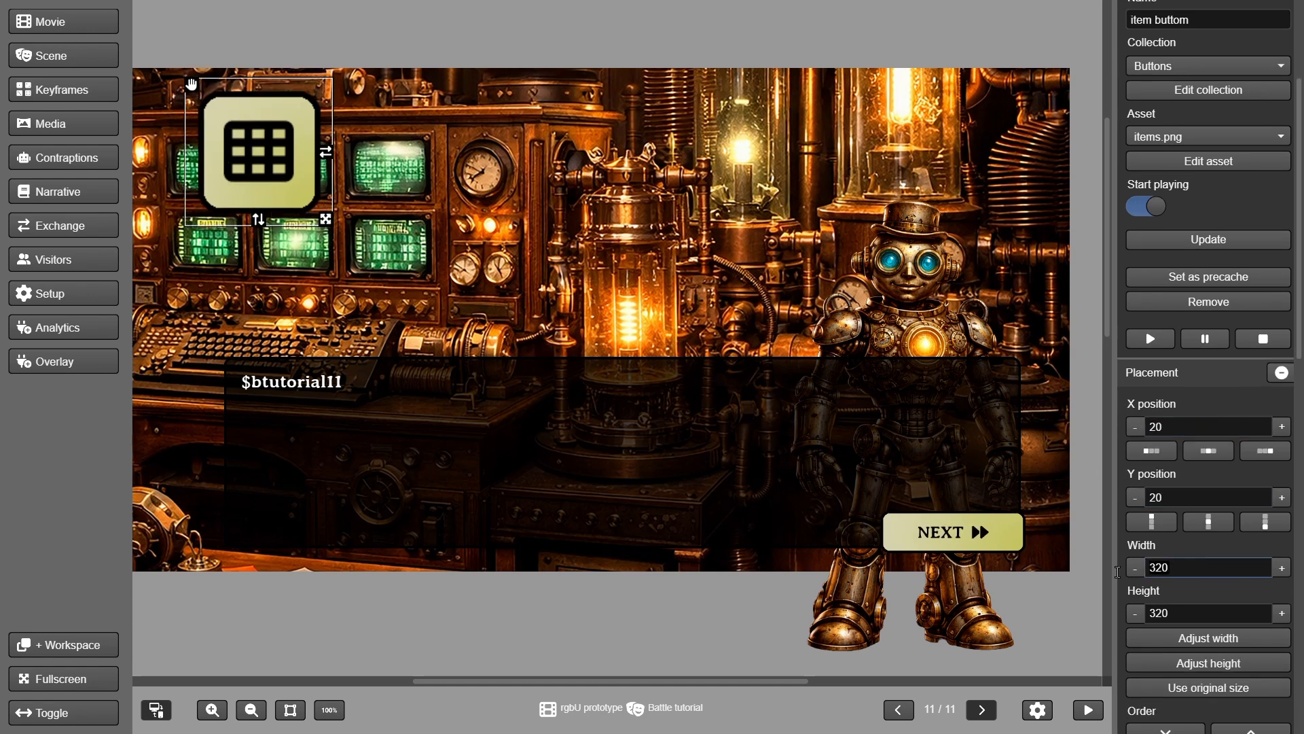
text(64)
click(1201, 663)
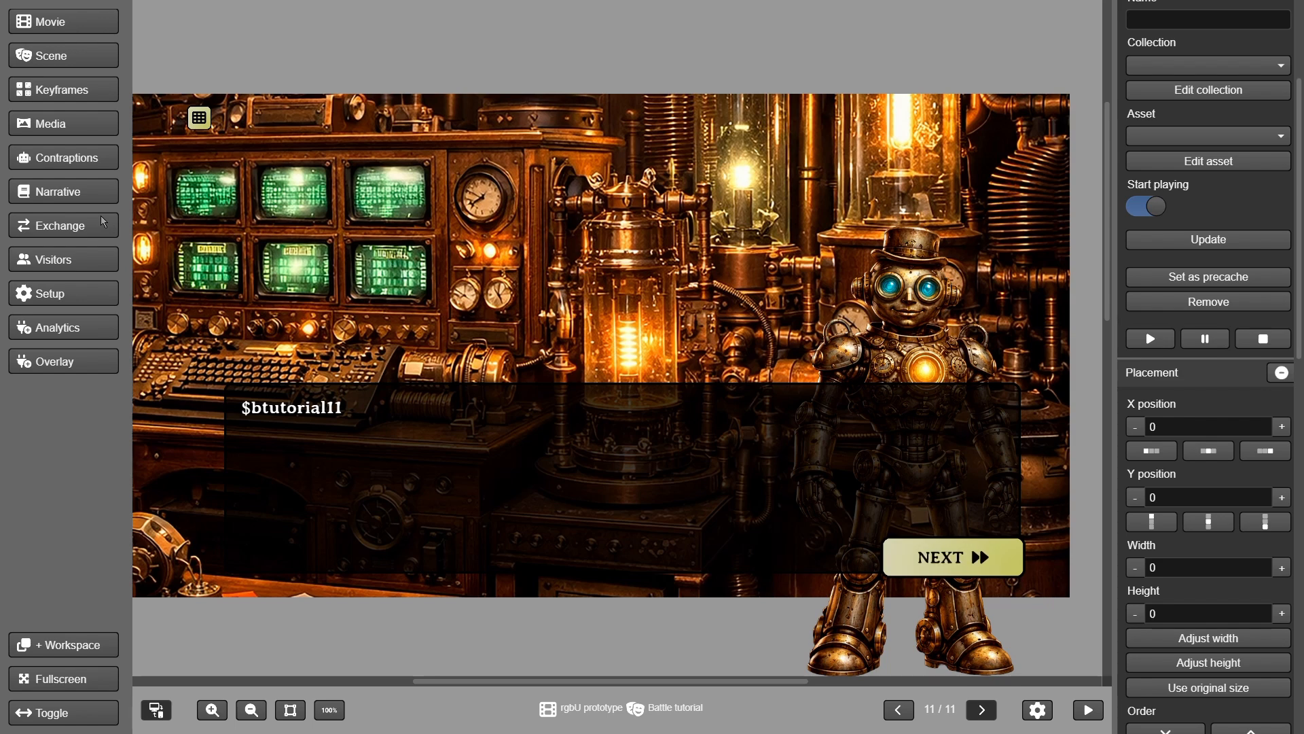
click(88, 198)
In Inventory settings, try 'only key items' mode, then restore 'key and consumable items'
click(96, 139)
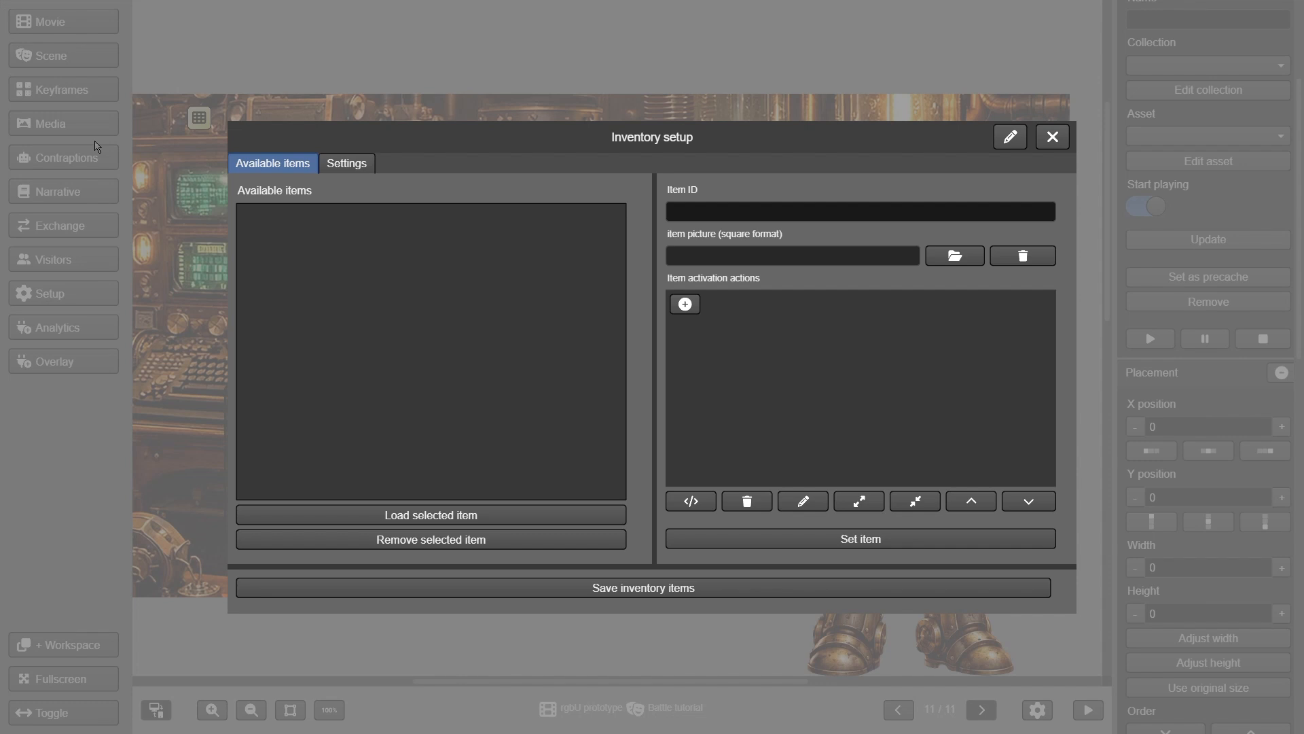
click(343, 170)
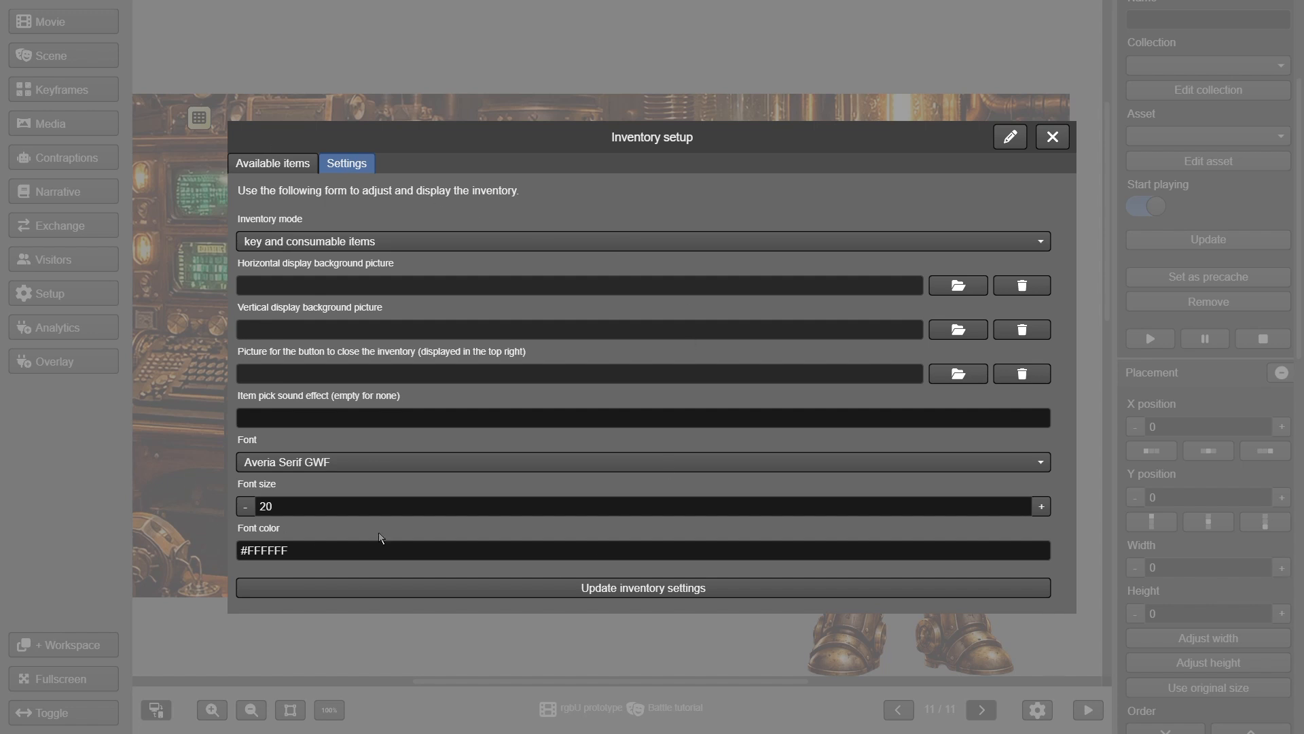
click(454, 243)
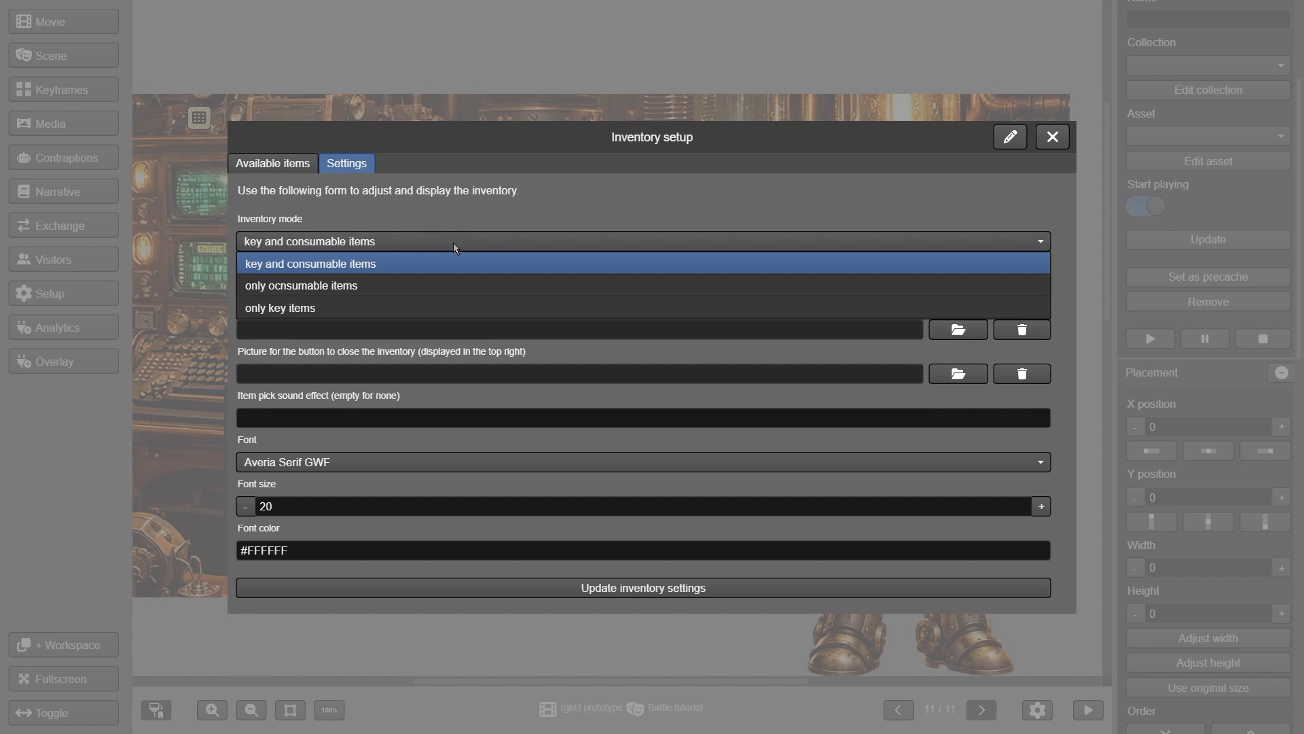
click(432, 310)
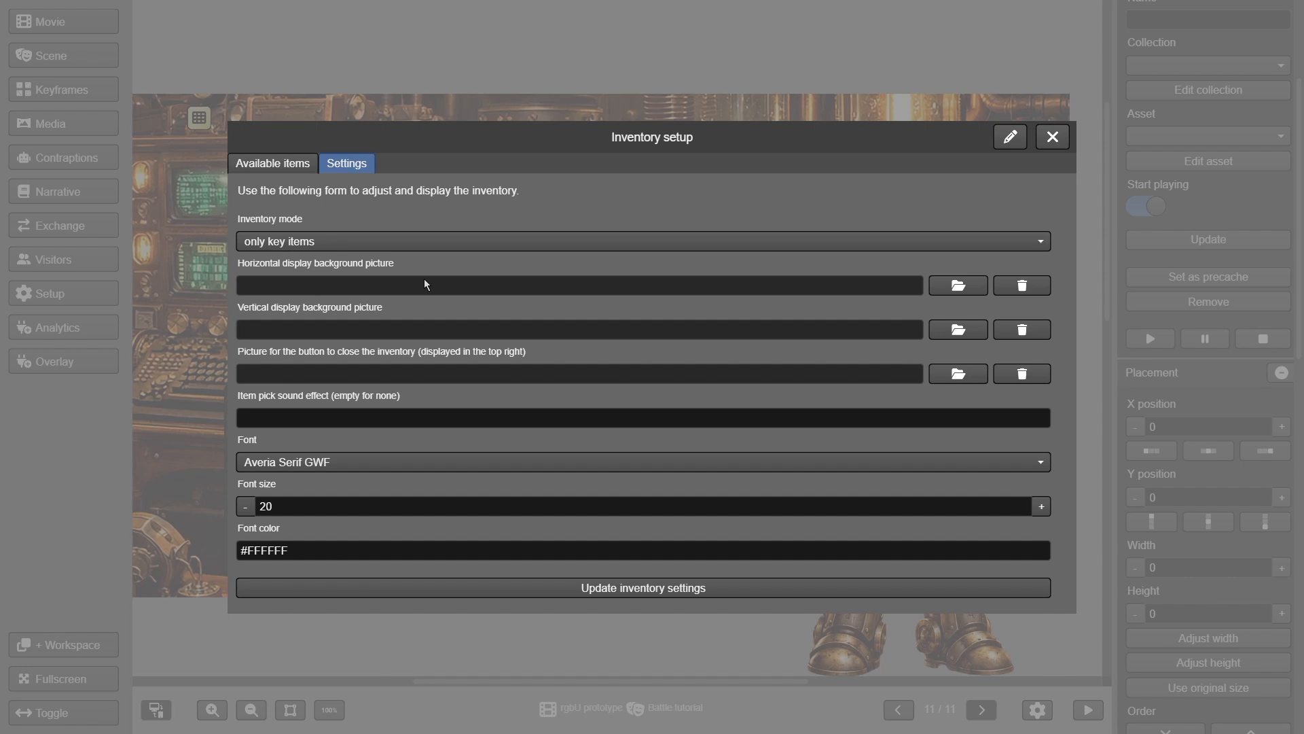
click(426, 246)
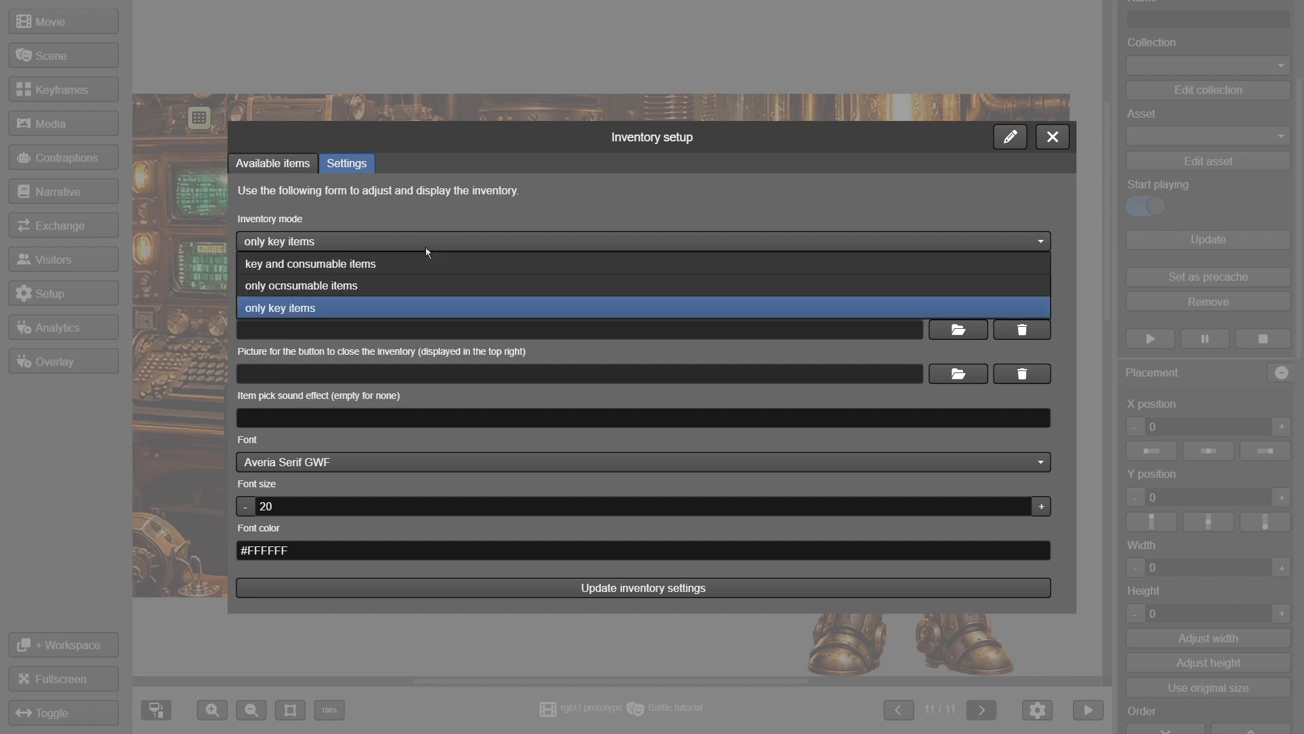
click(418, 265)
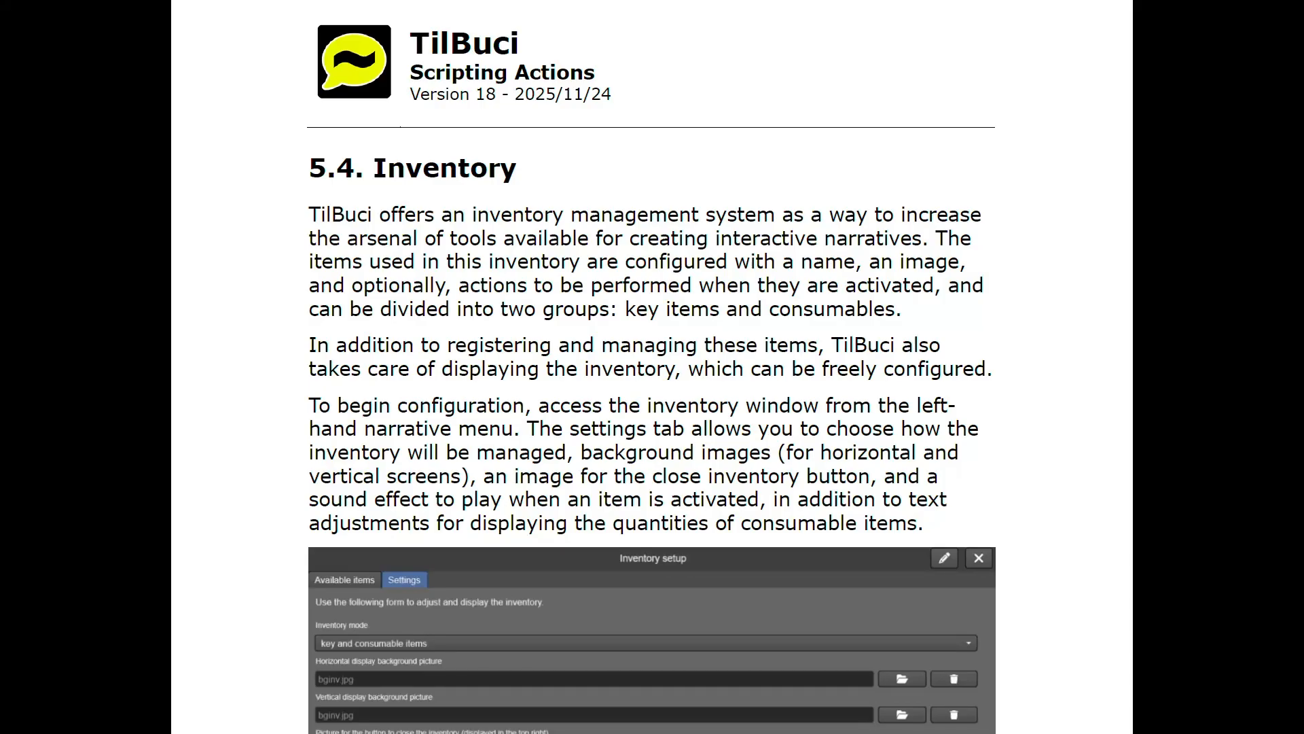
Scroll through the manual's 5.4 Inventory section down to the item registration part
scroll(1029, 280, down, 6)
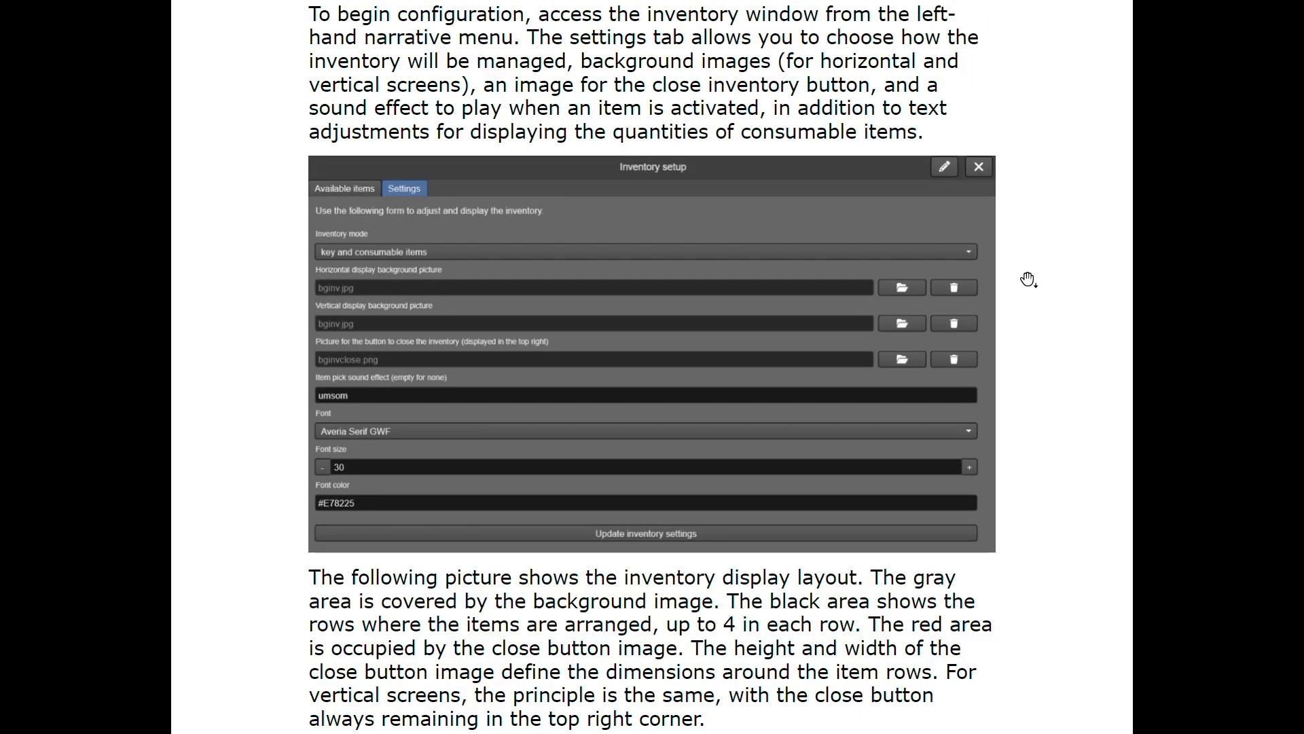
scroll(1029, 280, down, 3)
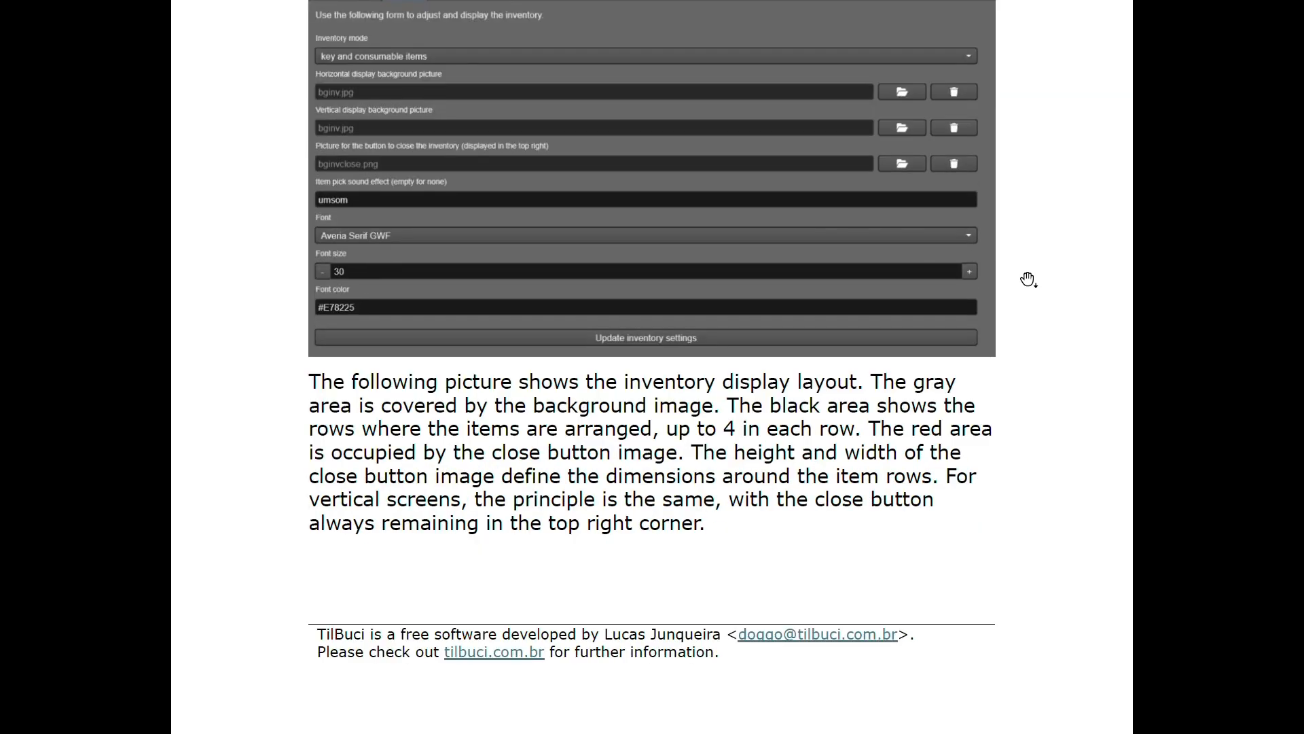
scroll(1029, 280, down, 10)
scroll(1028, 281, down, 5)
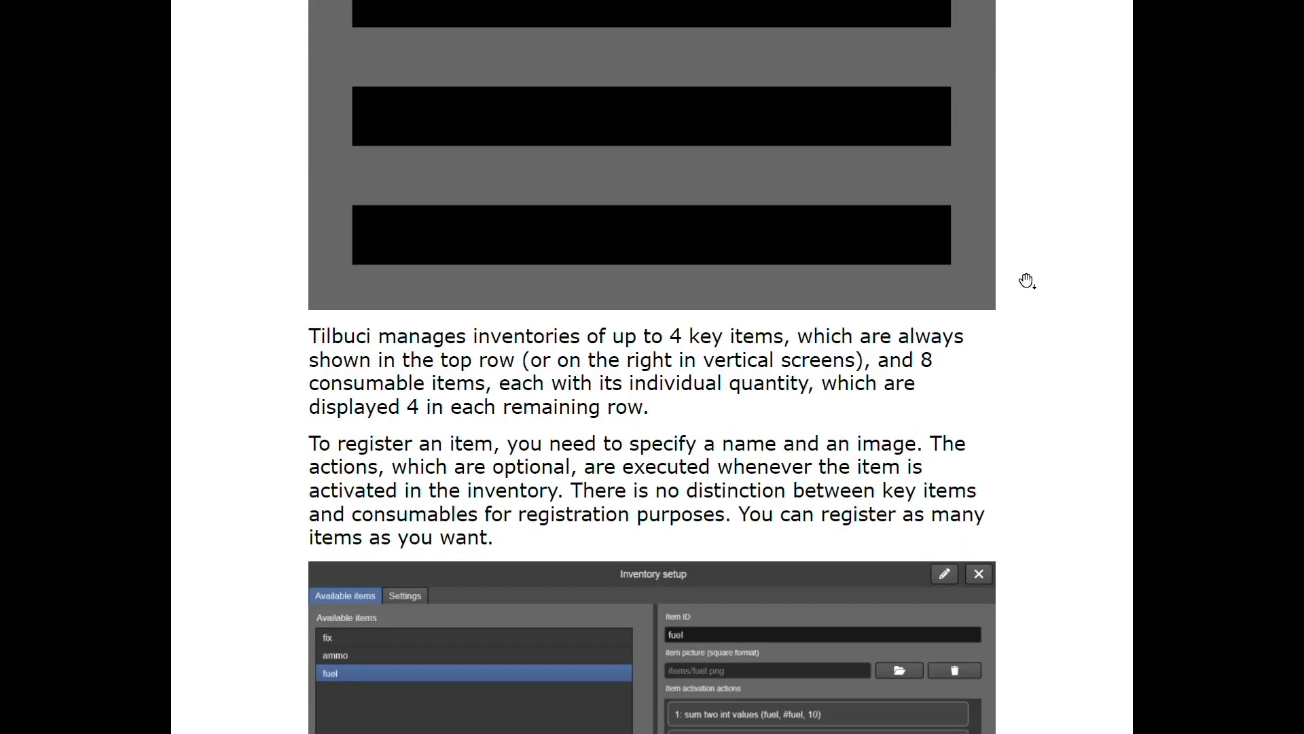
scroll(1027, 280, down, 10)
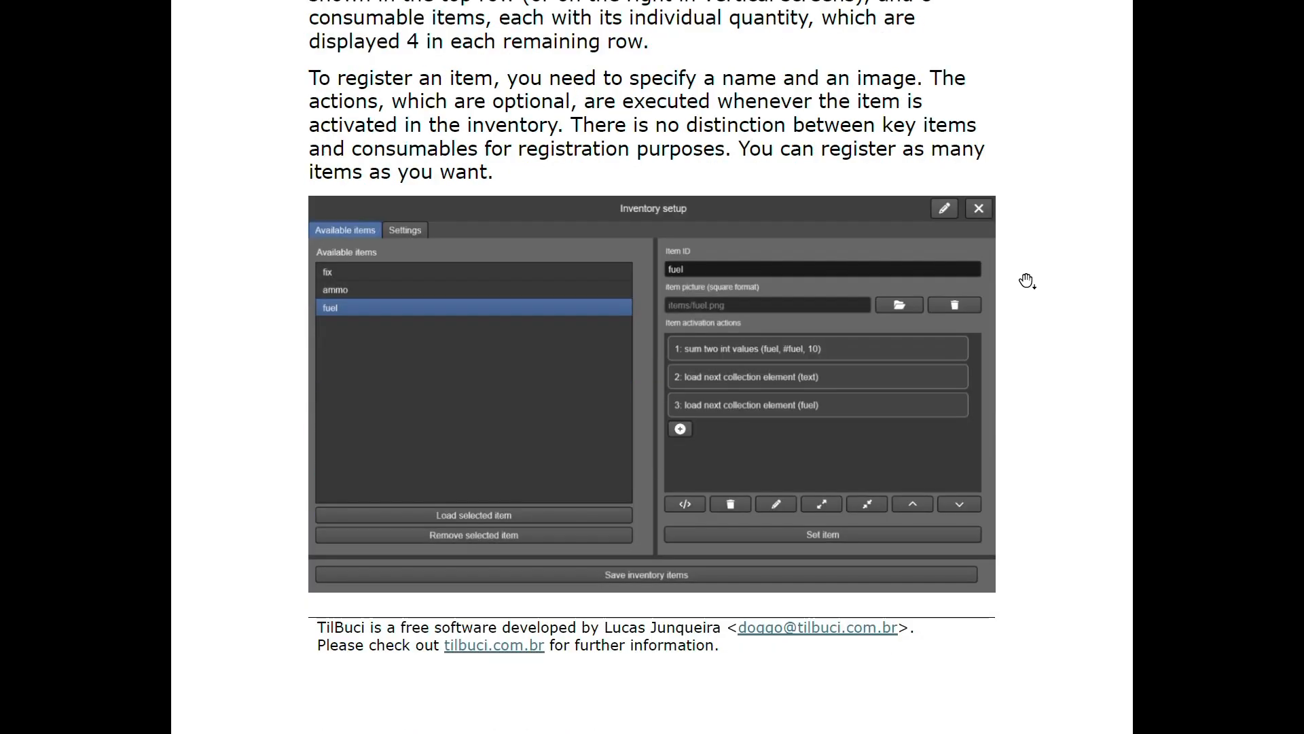
scroll(1027, 282, down, 3)
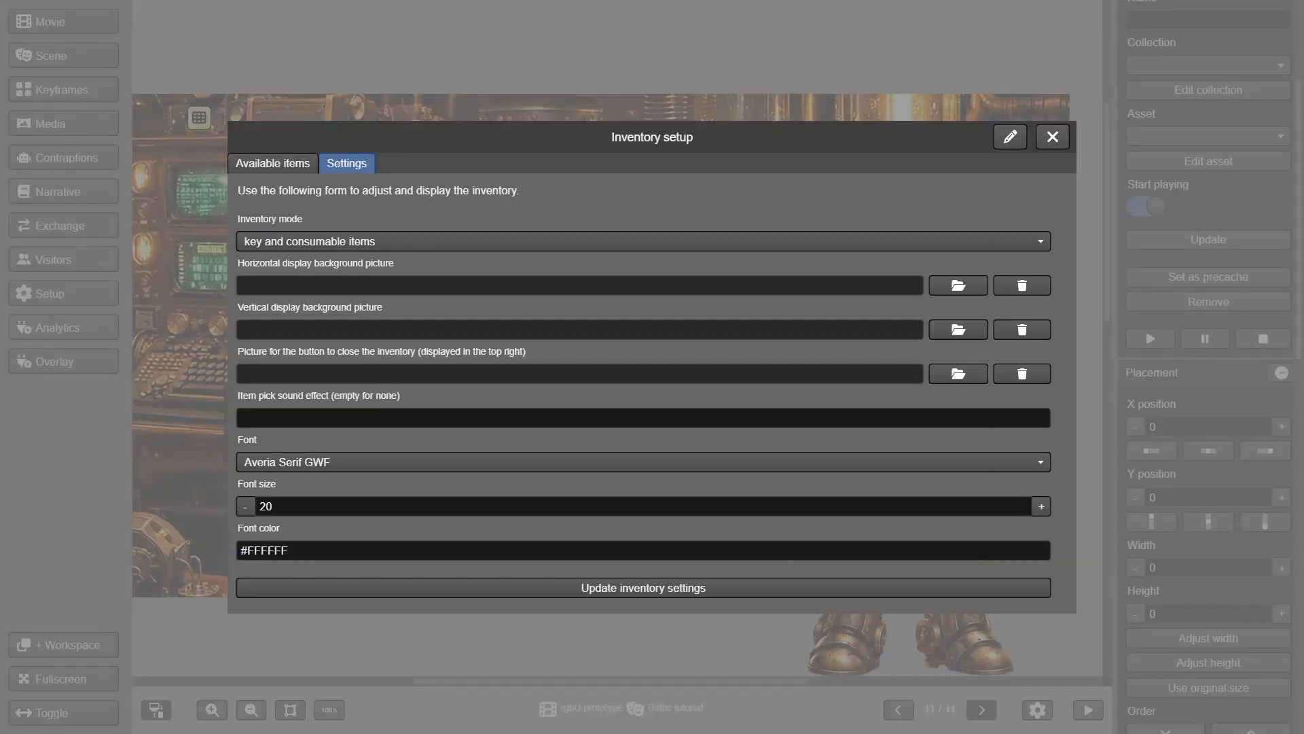
Review the pick sound, Averia Serif GWF font, size and colour fields, then view Available items
click(441, 414)
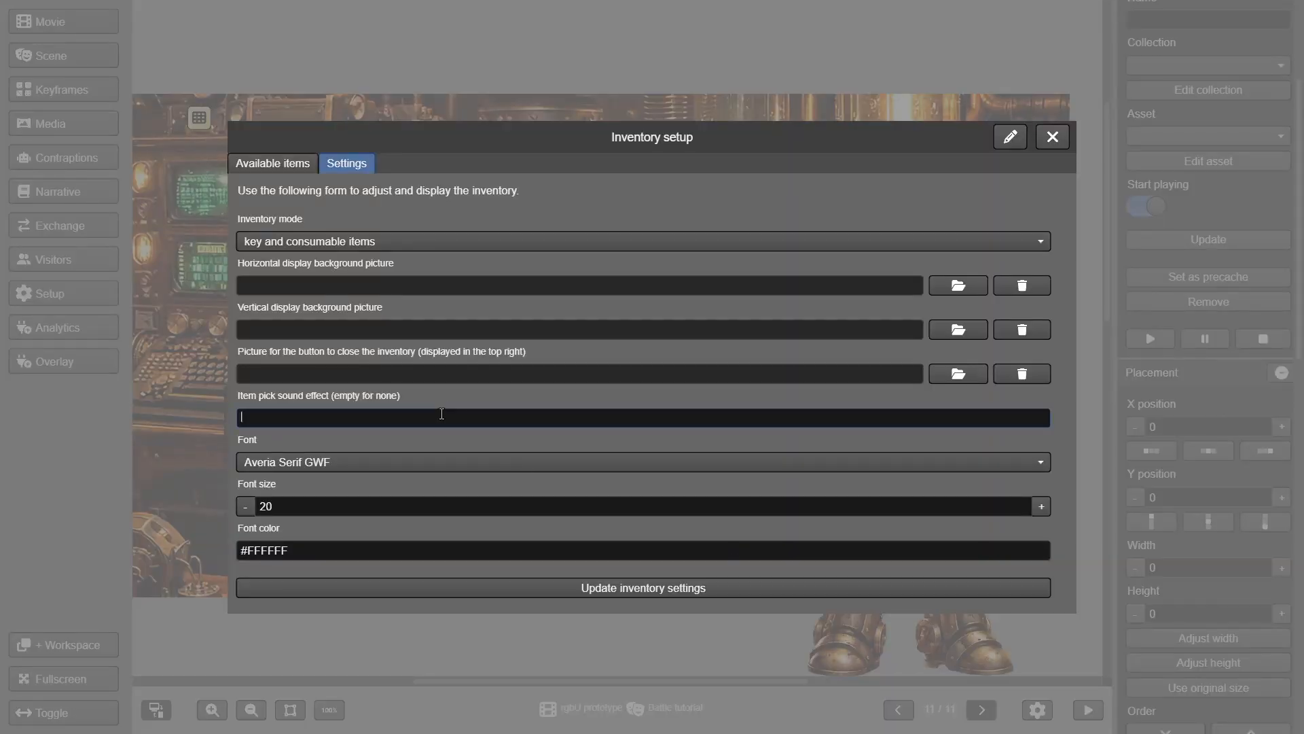
click(451, 459)
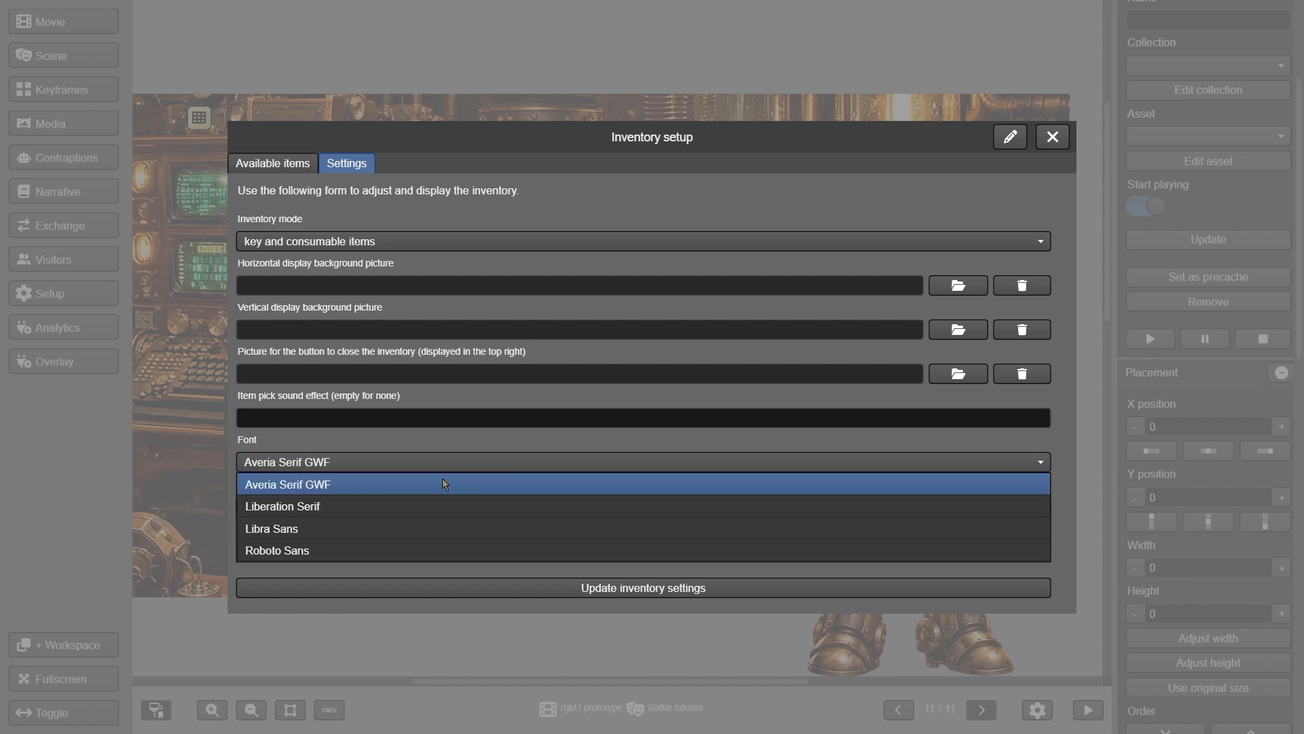
click(437, 482)
click(371, 504)
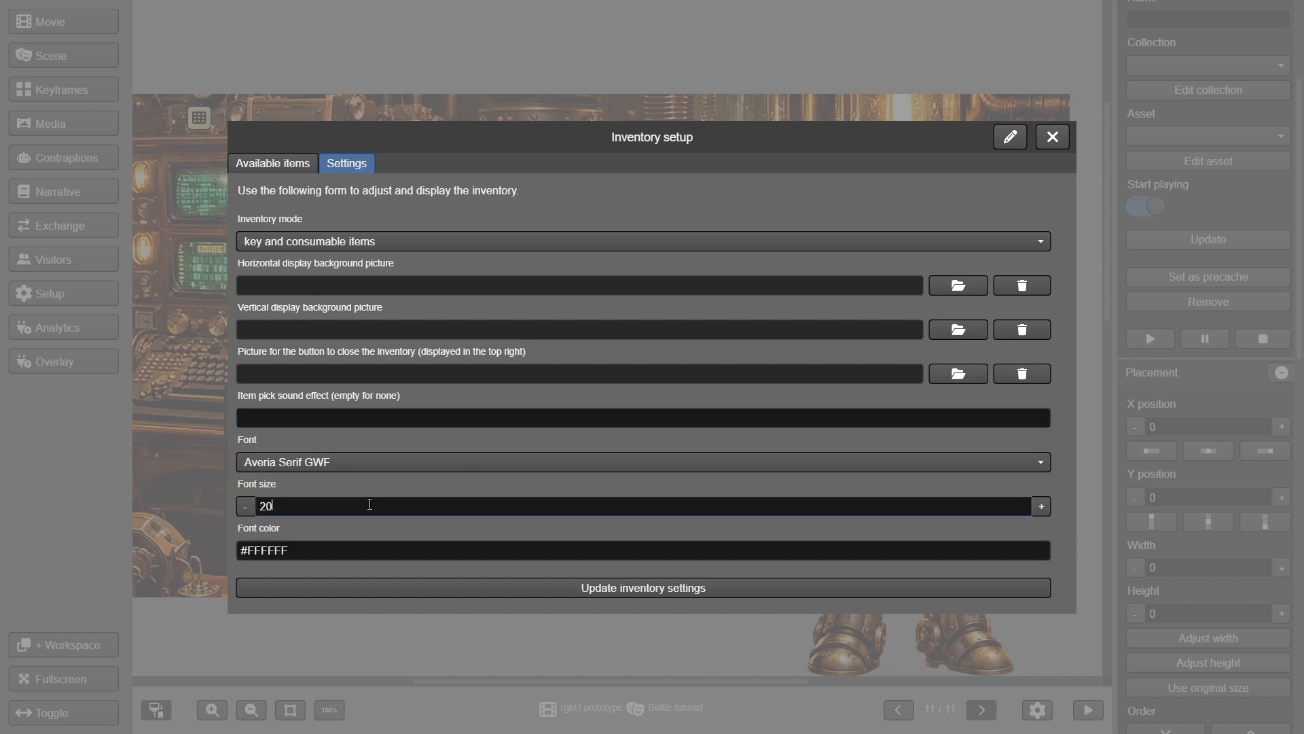
click(356, 552)
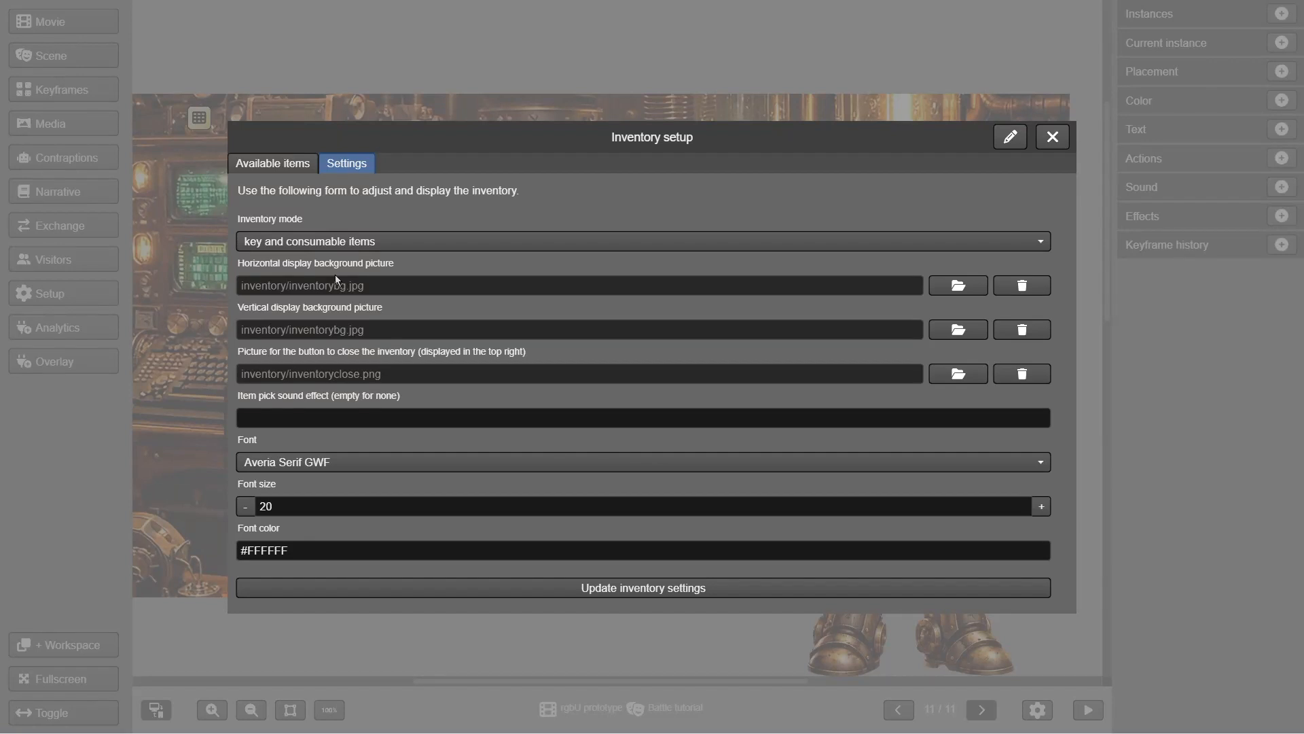
click(272, 164)
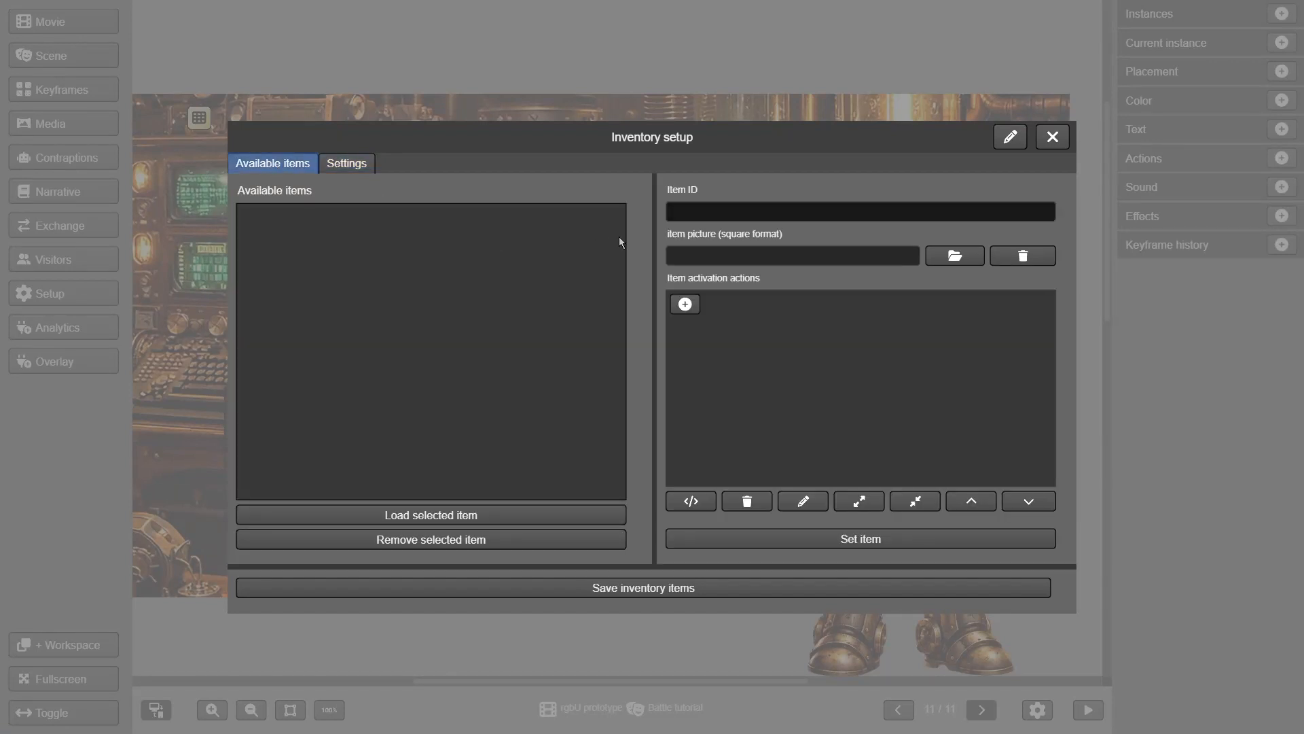
Enter item ID tutorial and browse inventory/langpt pictures, previewing item00.png
click(697, 212)
text(tutorial)
click(952, 262)
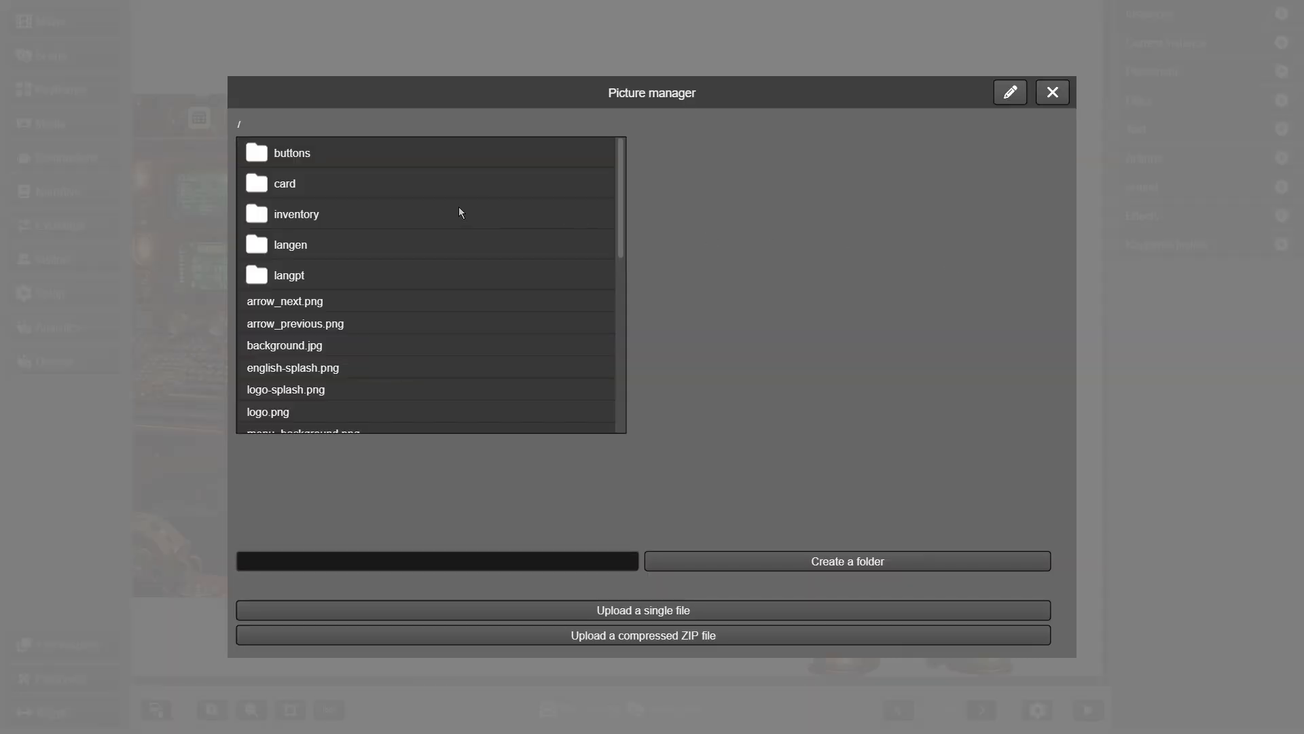
click(249, 215)
double_click(252, 216)
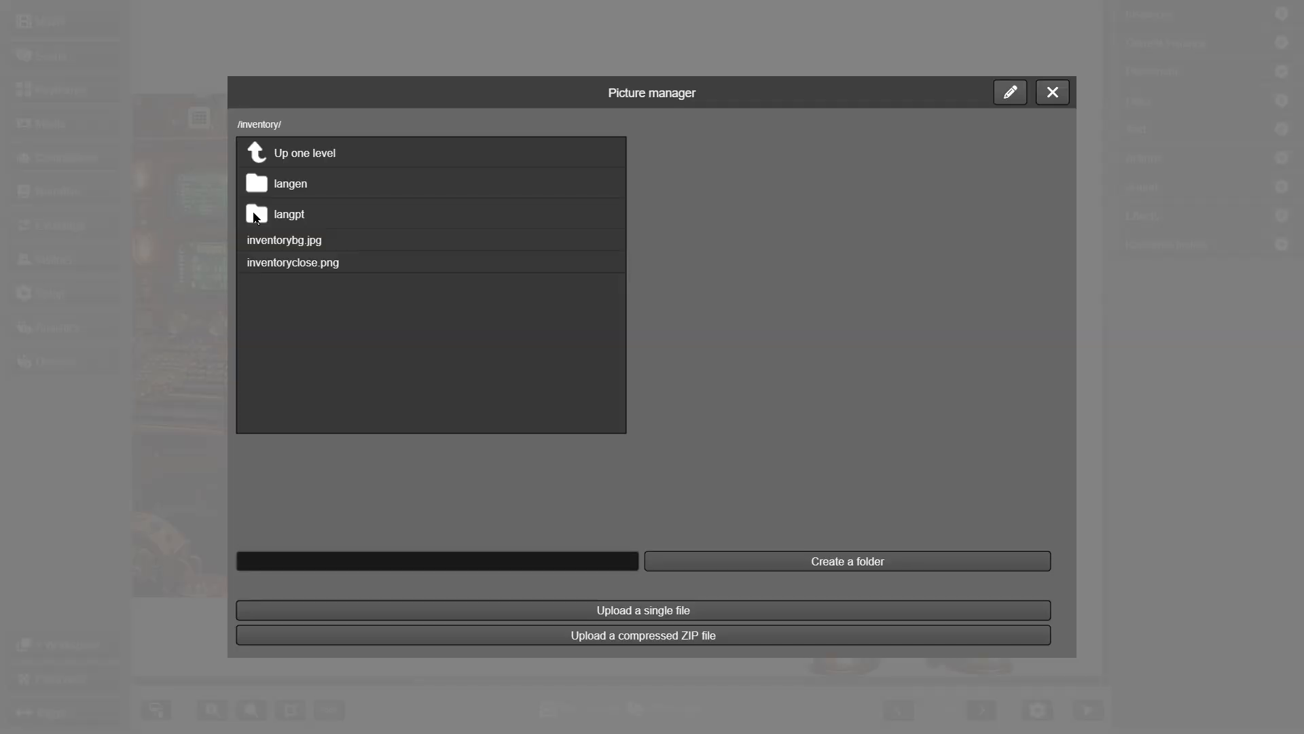
click(257, 215)
double_click(257, 215)
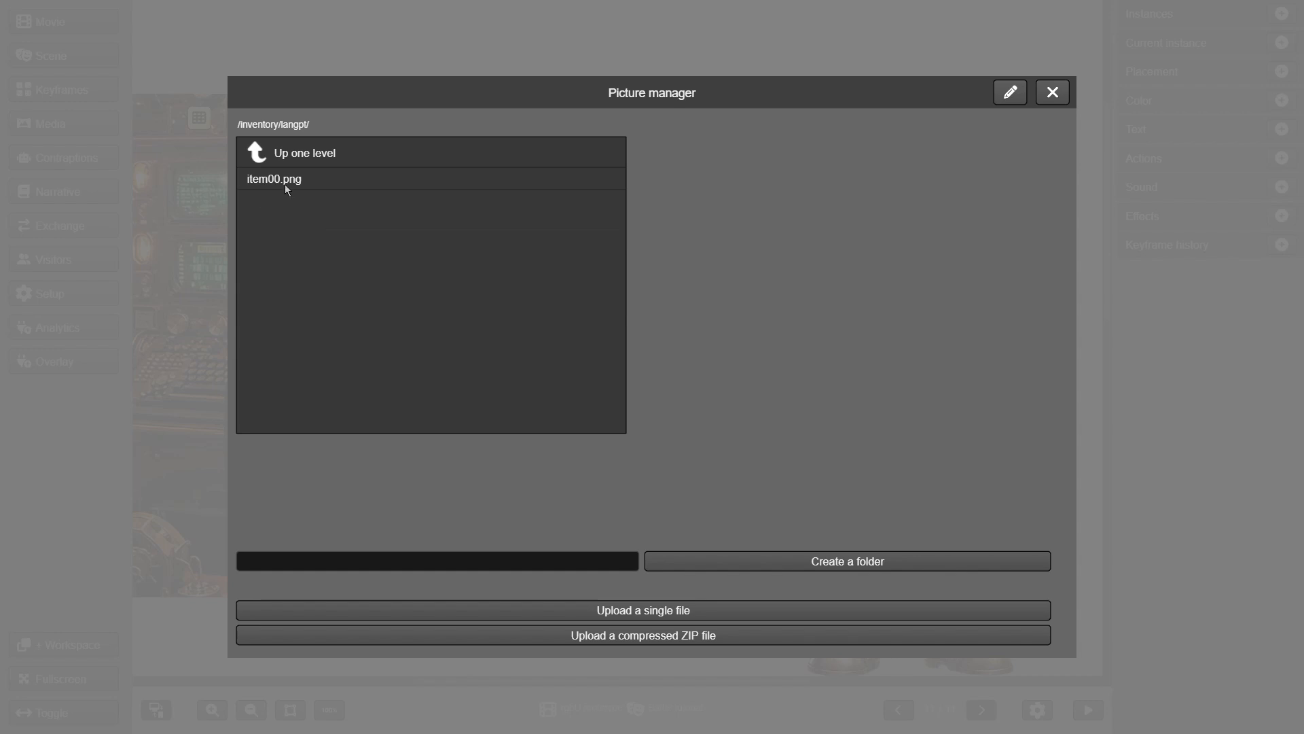
click(284, 179)
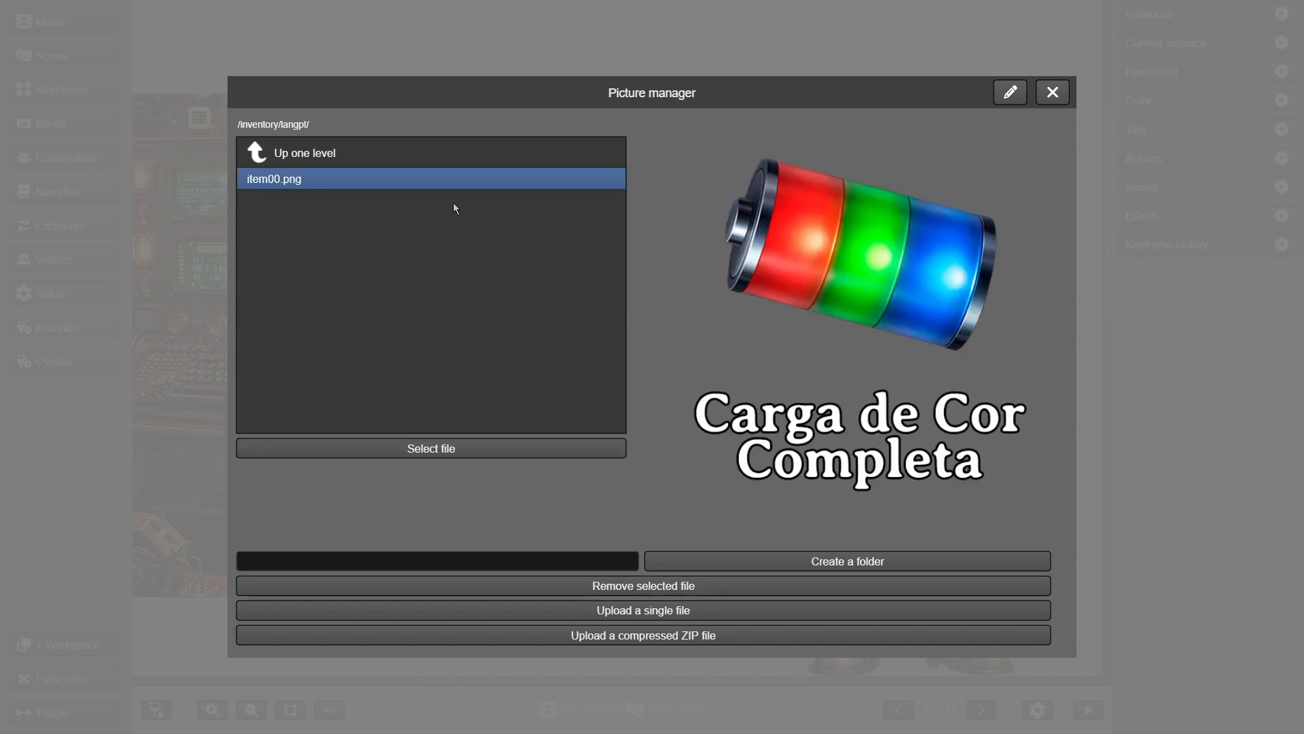
Choose inventory/langen/item00.png as the item picture
click(259, 151)
double_click(259, 151)
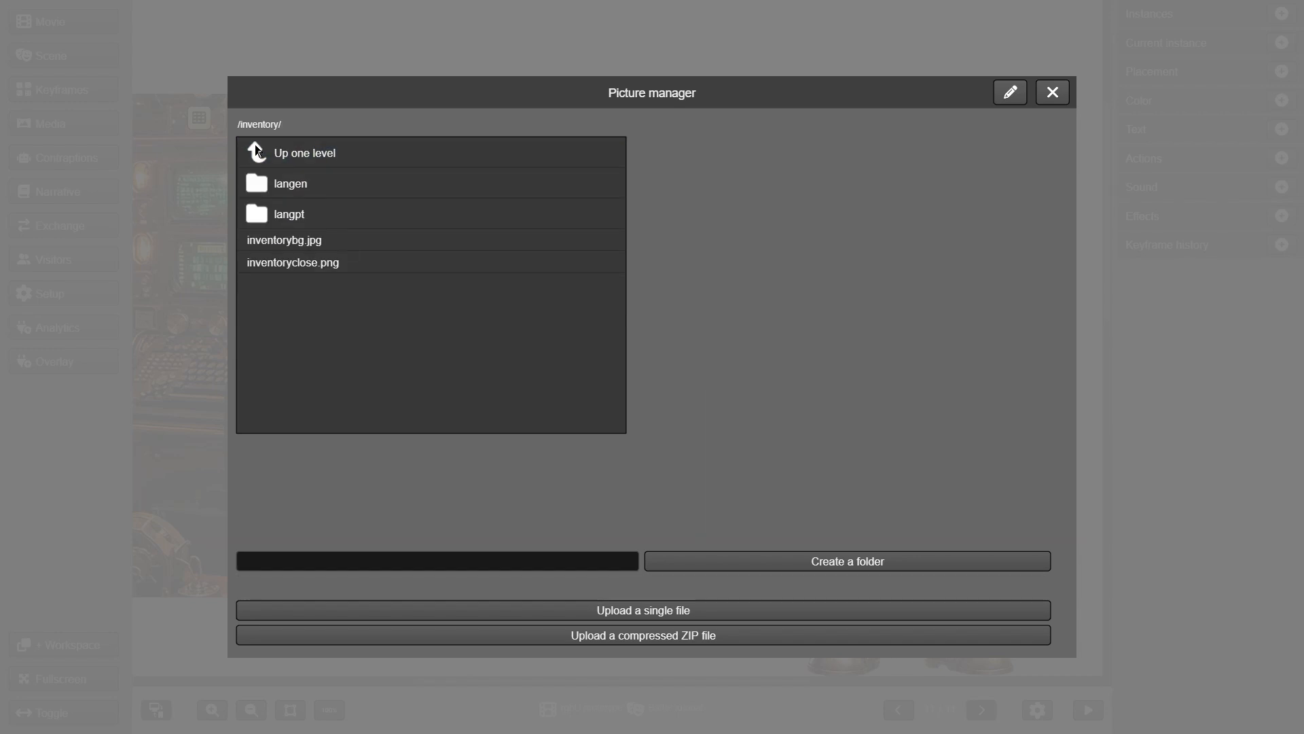
click(262, 190)
double_click(262, 188)
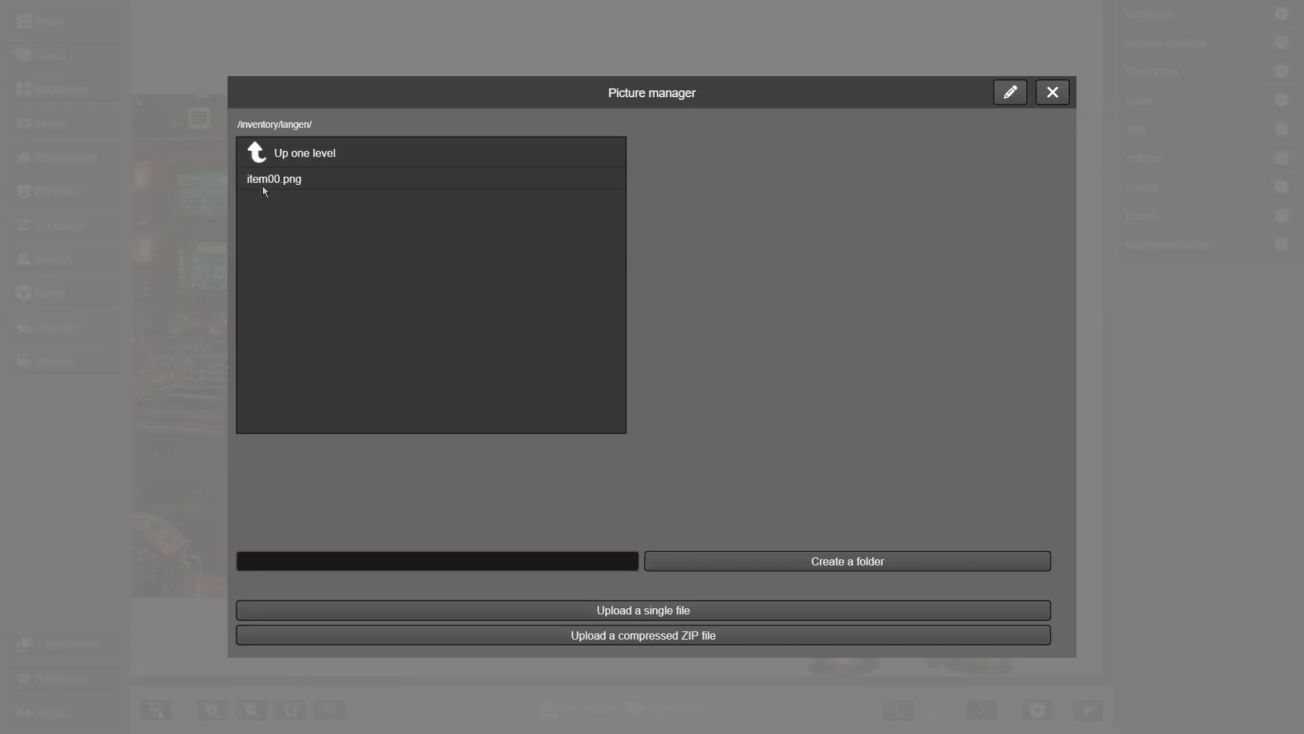
click(263, 185)
click(488, 451)
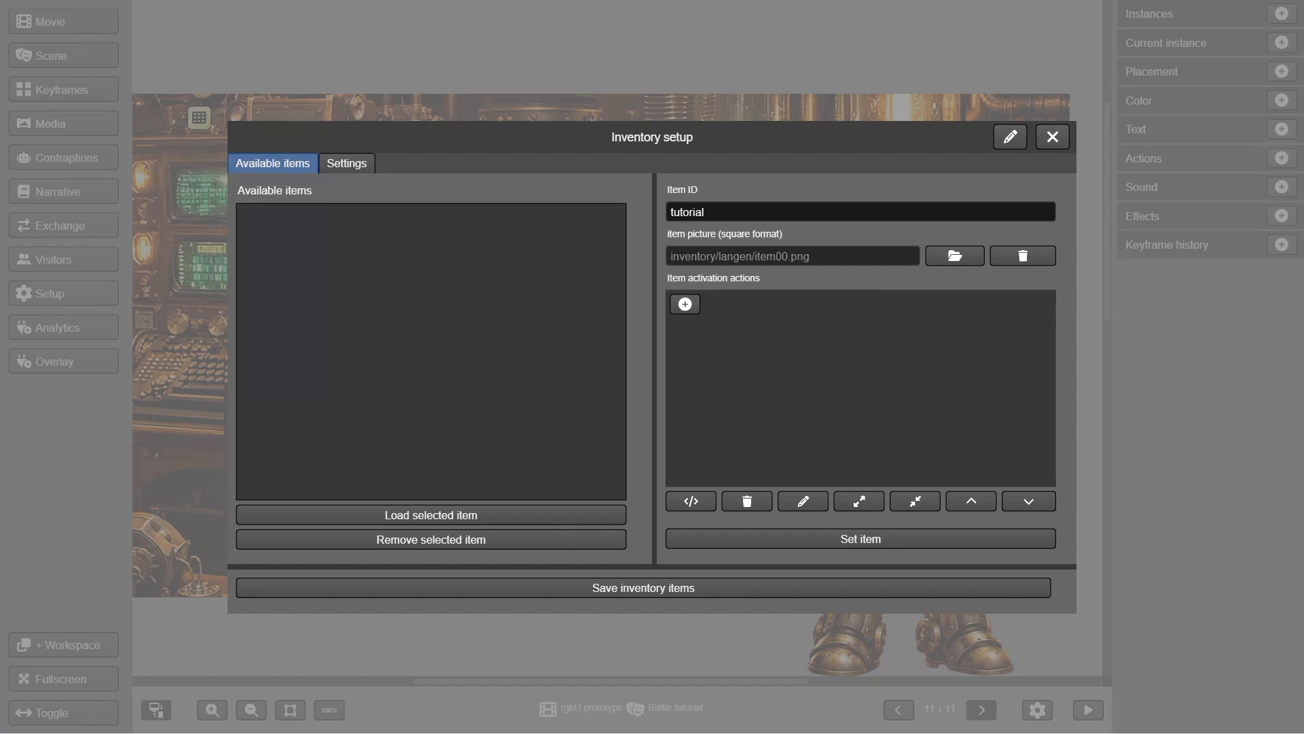
Create a Narrative 'set modifiers for player card attributes' activation action for the item
click(687, 305)
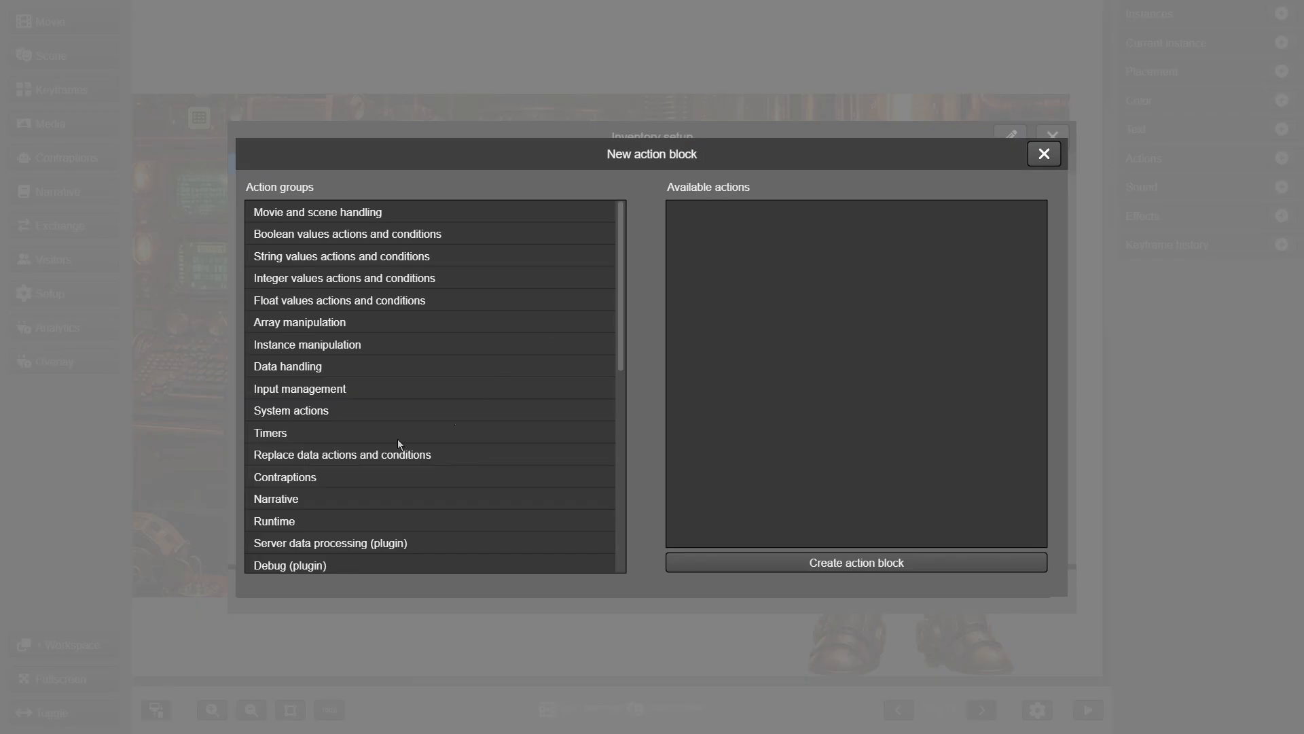
click(288, 497)
scroll(961, 406, down, 3)
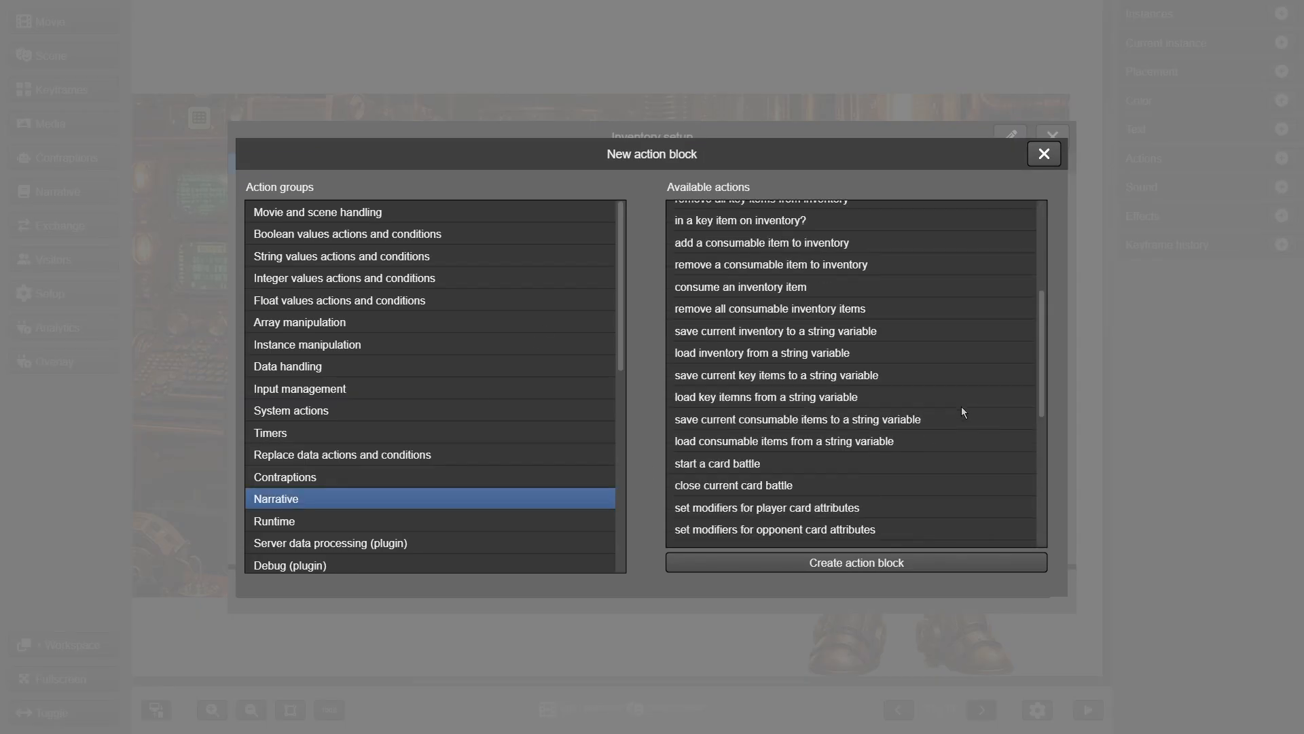
scroll(962, 412, down, 3)
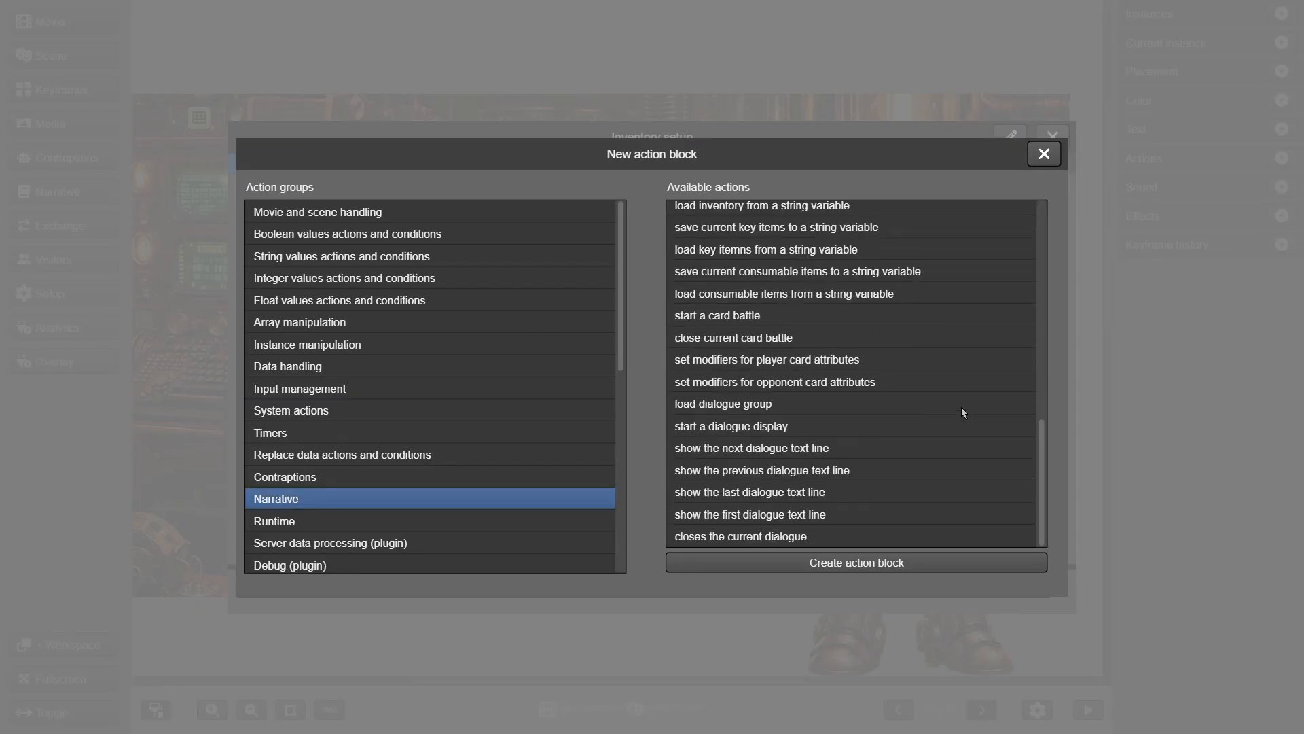
click(796, 362)
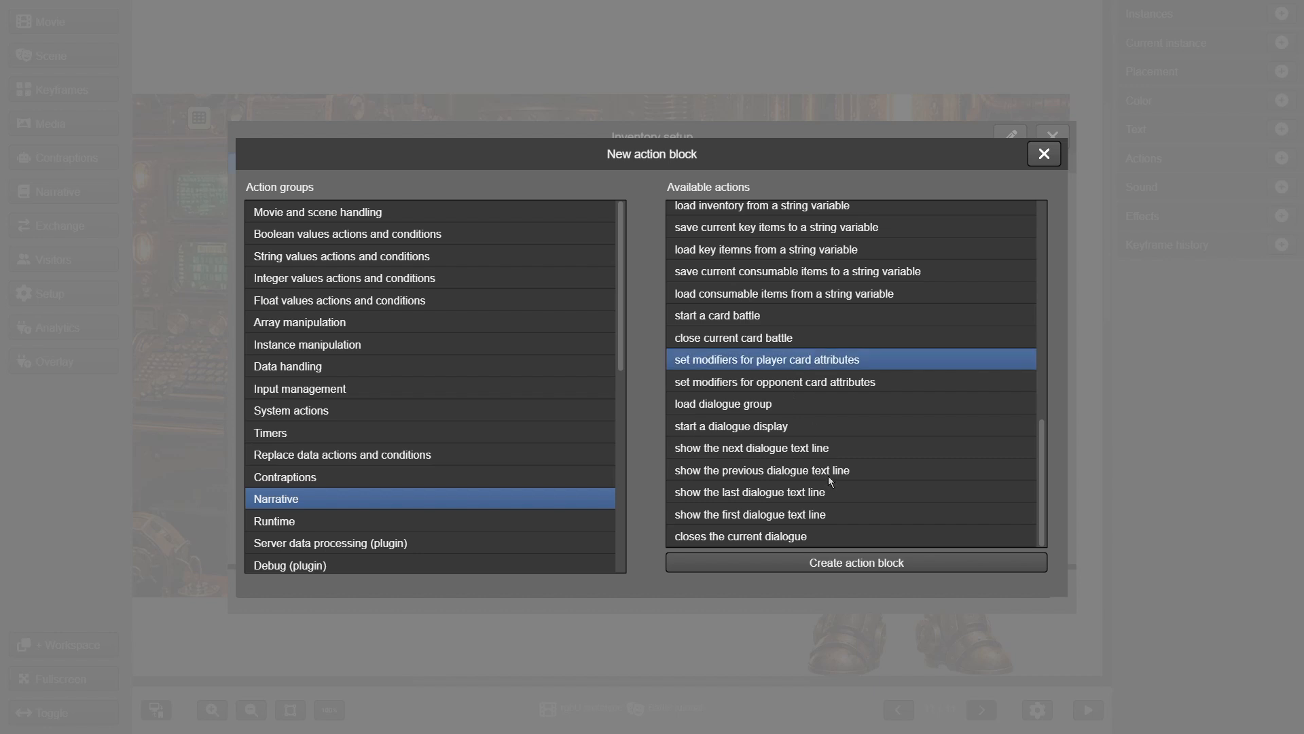
click(845, 385)
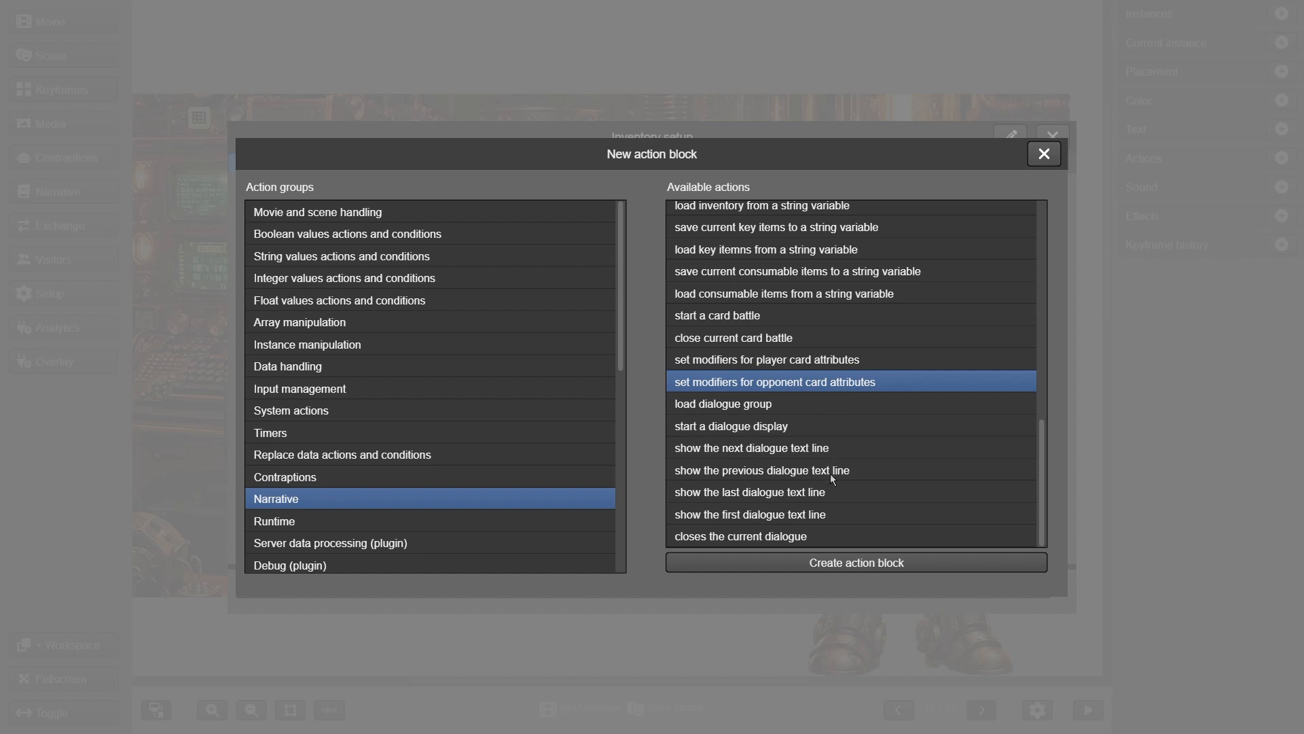
click(845, 363)
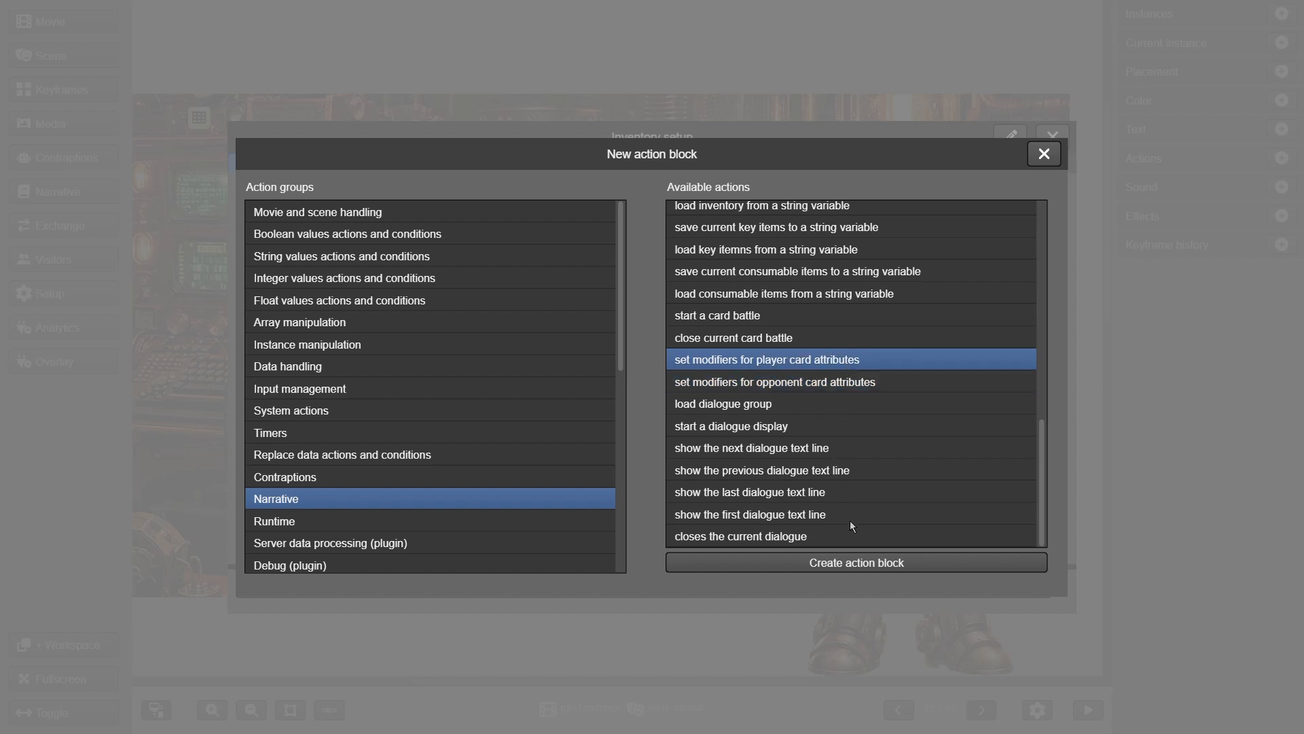
click(858, 562)
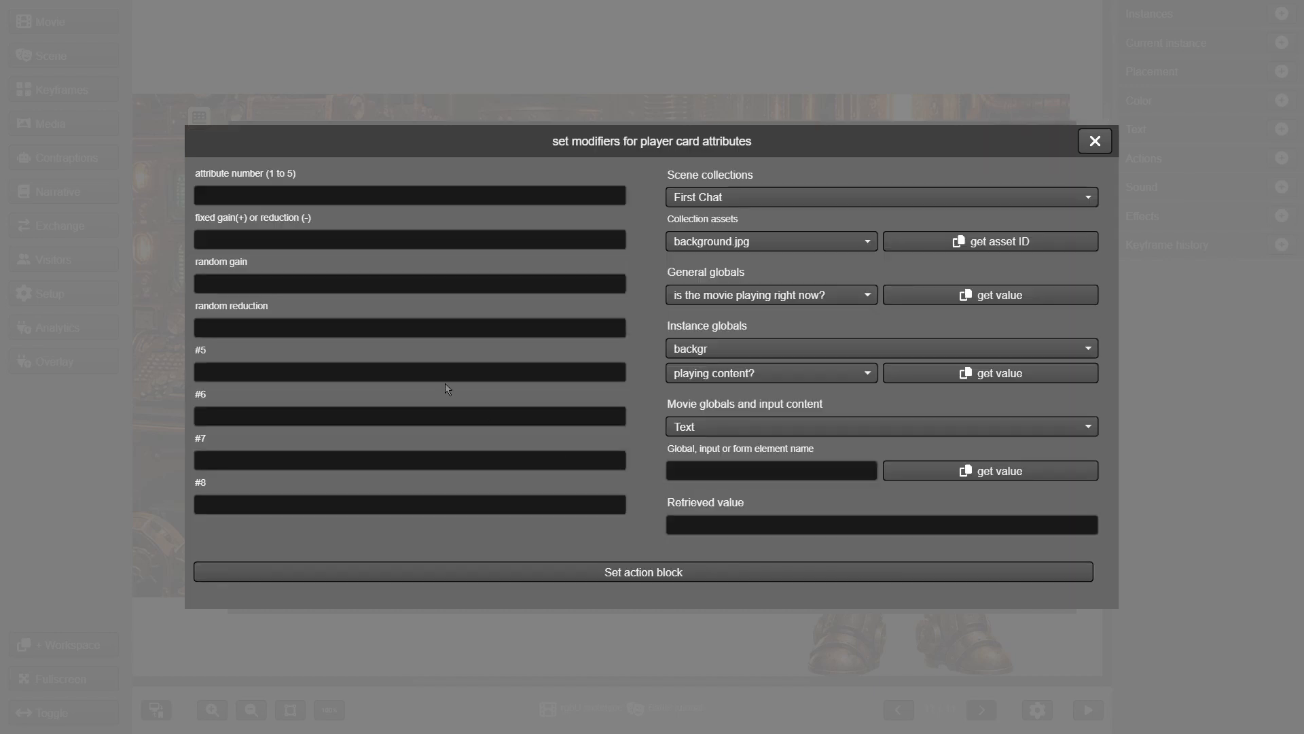
Enter attribute 1, fixed gain 10, random gain 2, random reduction 2 and save the action
click(353, 198)
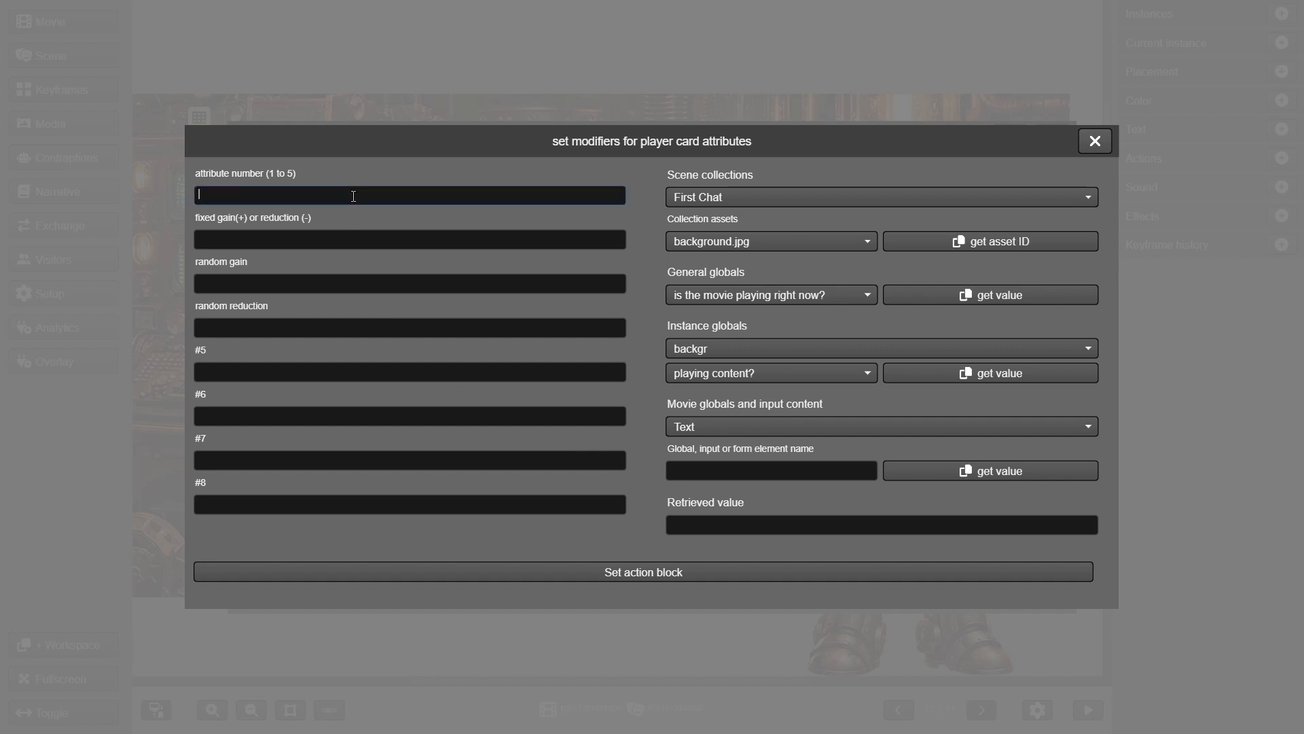
text(1)
click(376, 245)
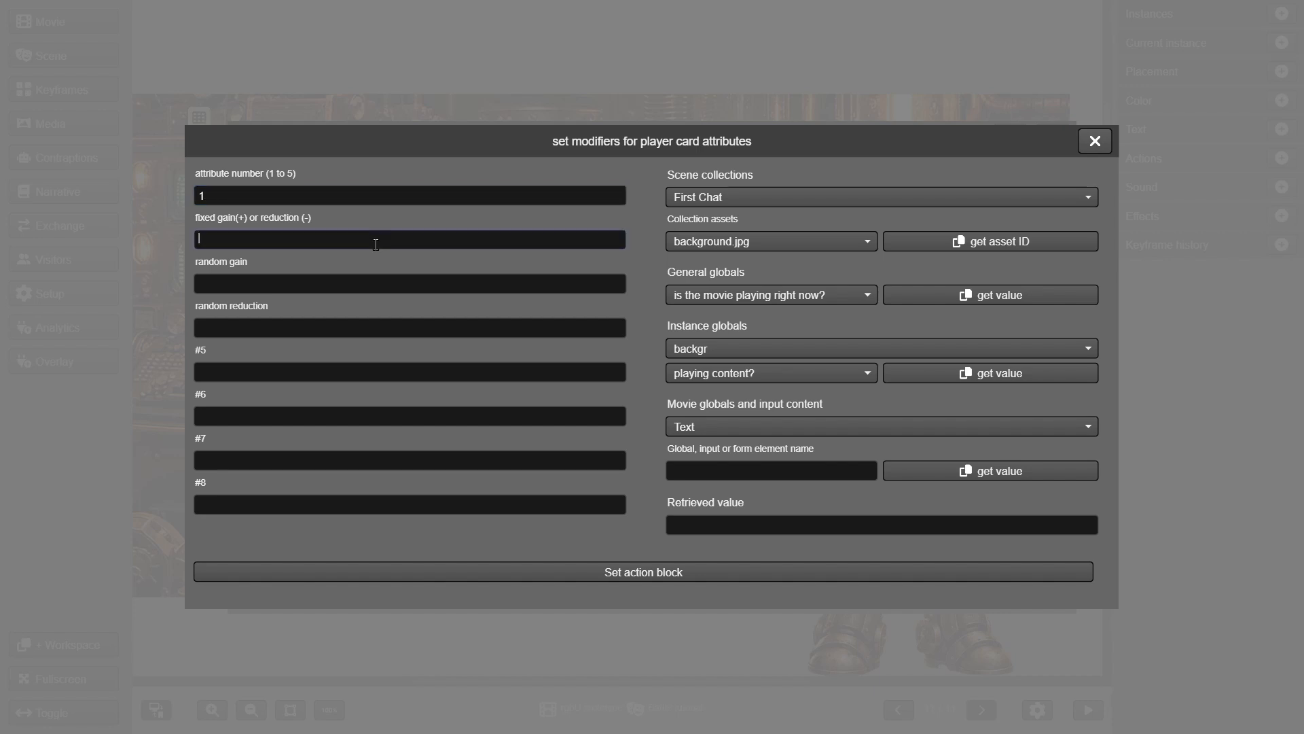
text(10)
click(389, 281)
text(2)
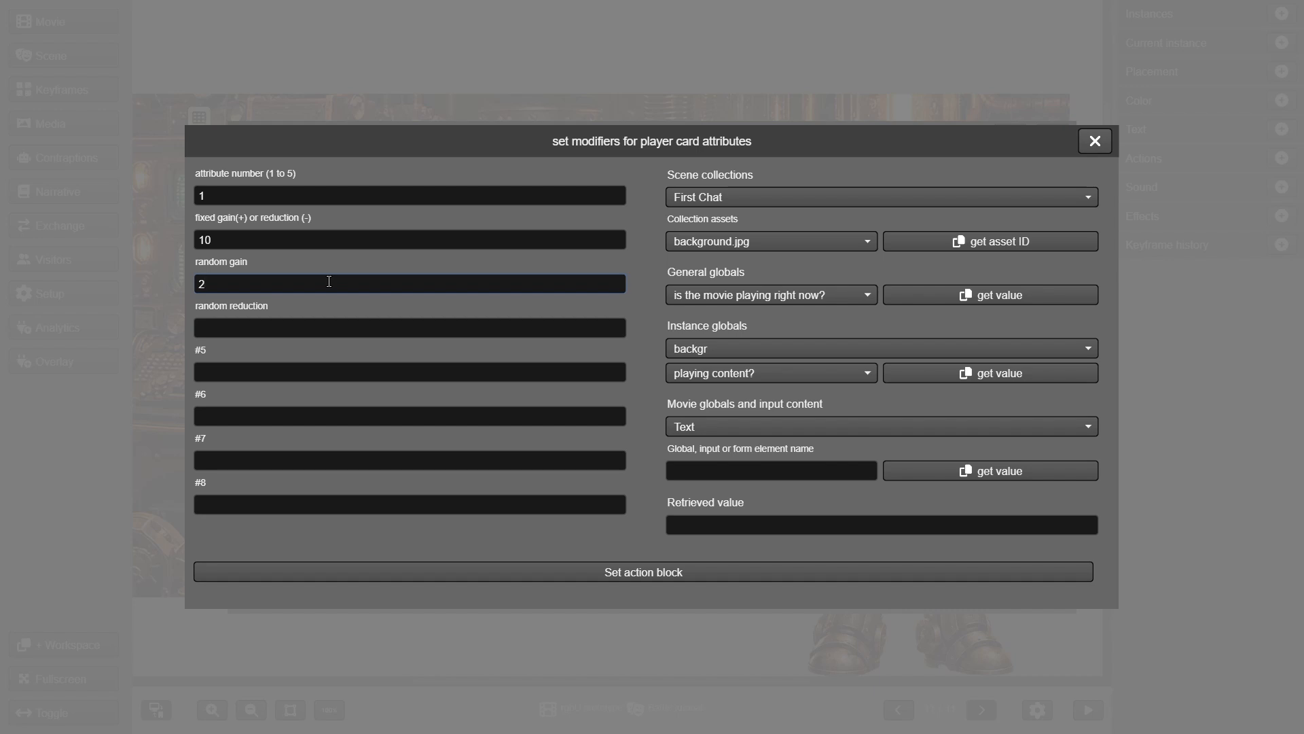
click(335, 326)
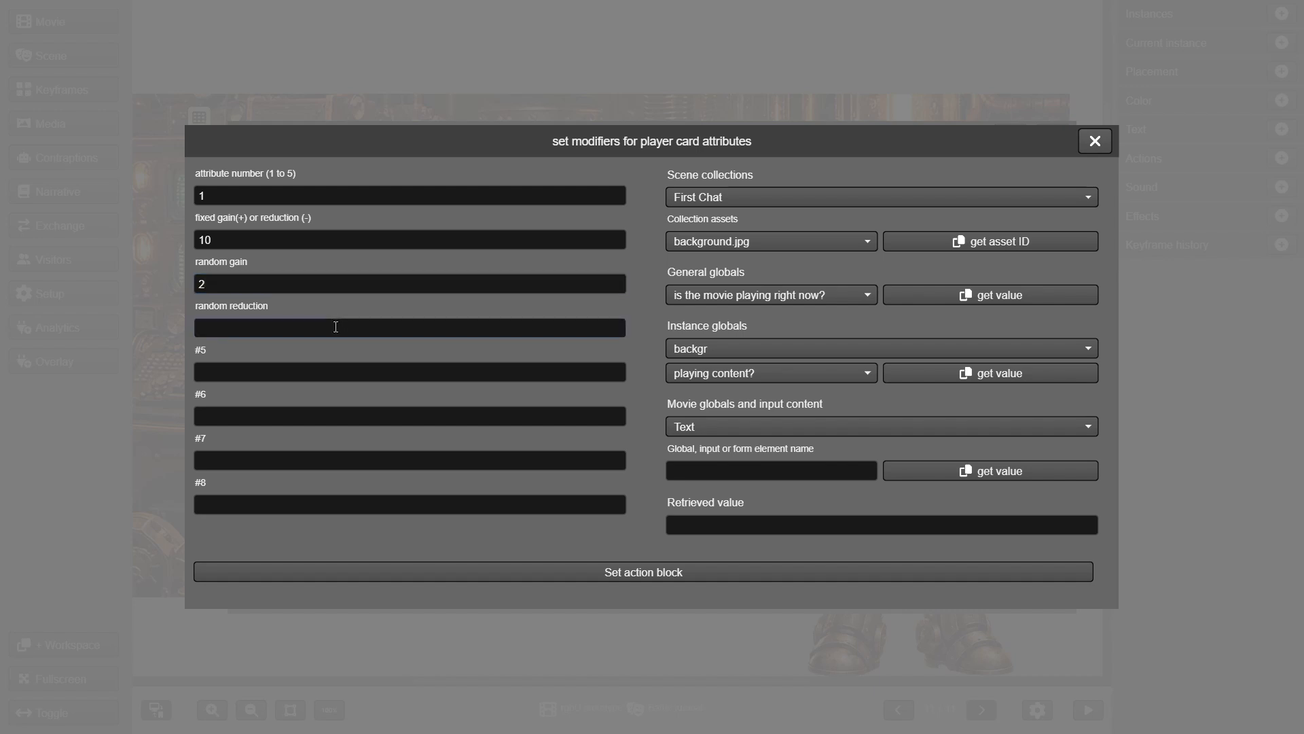
text(2)
click(325, 237)
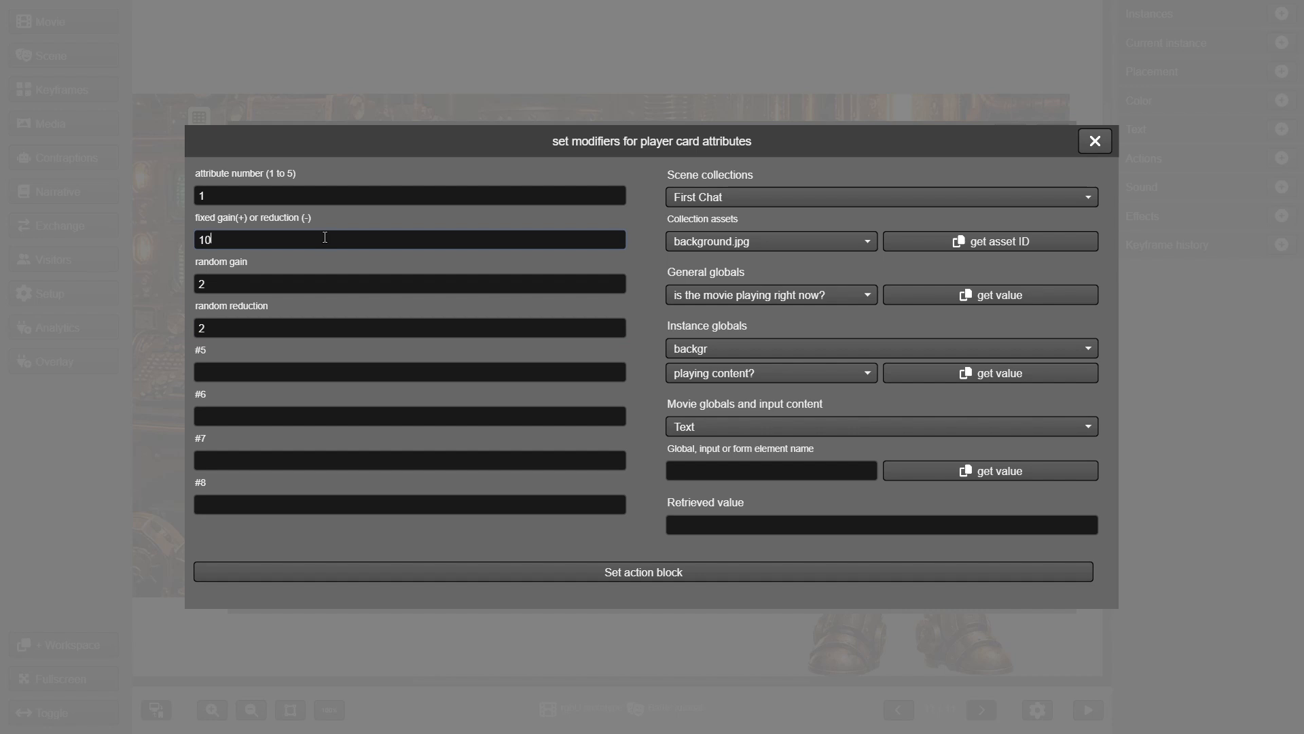
click(324, 283)
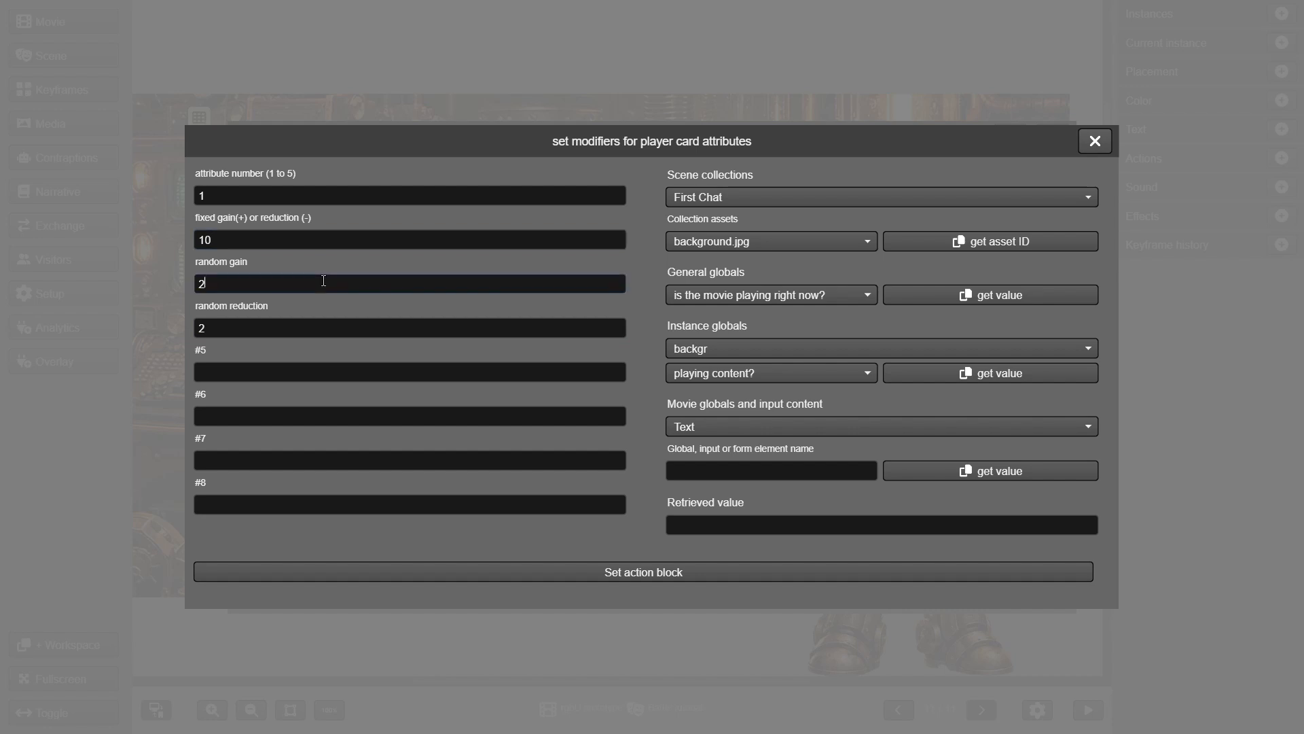
click(328, 325)
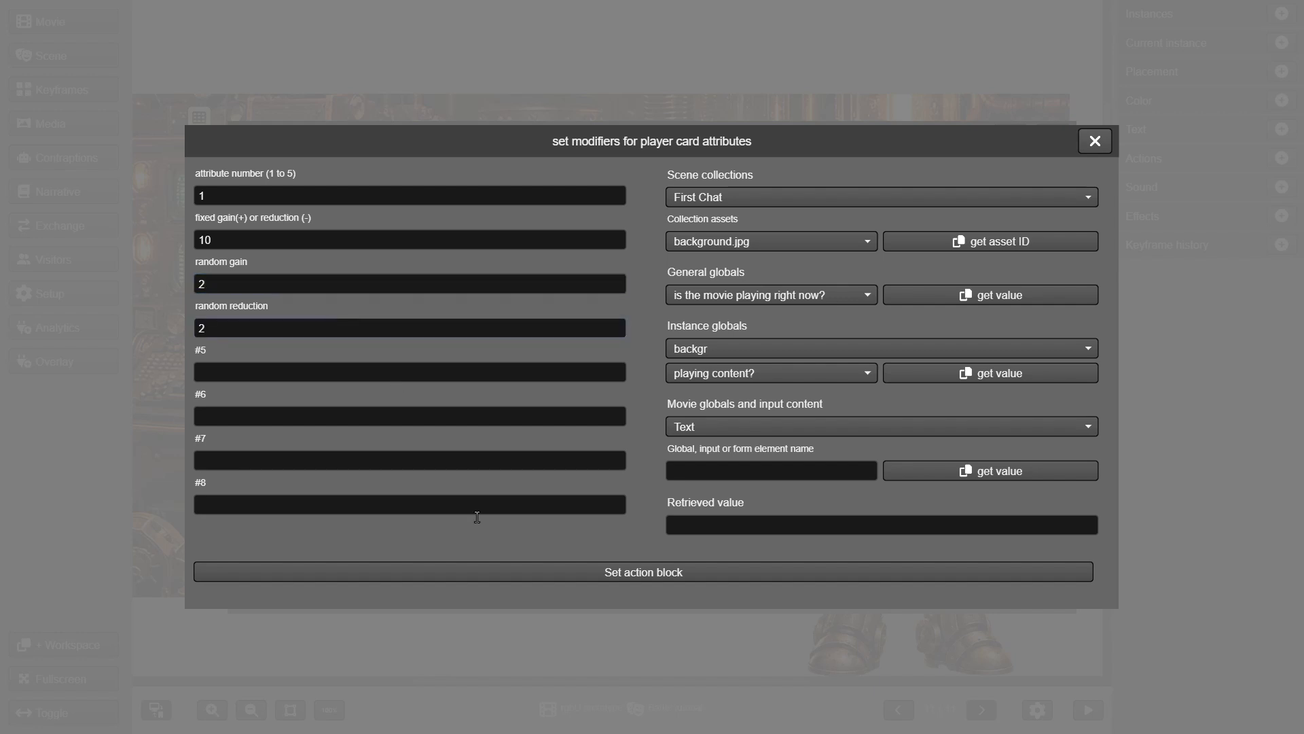
click(500, 563)
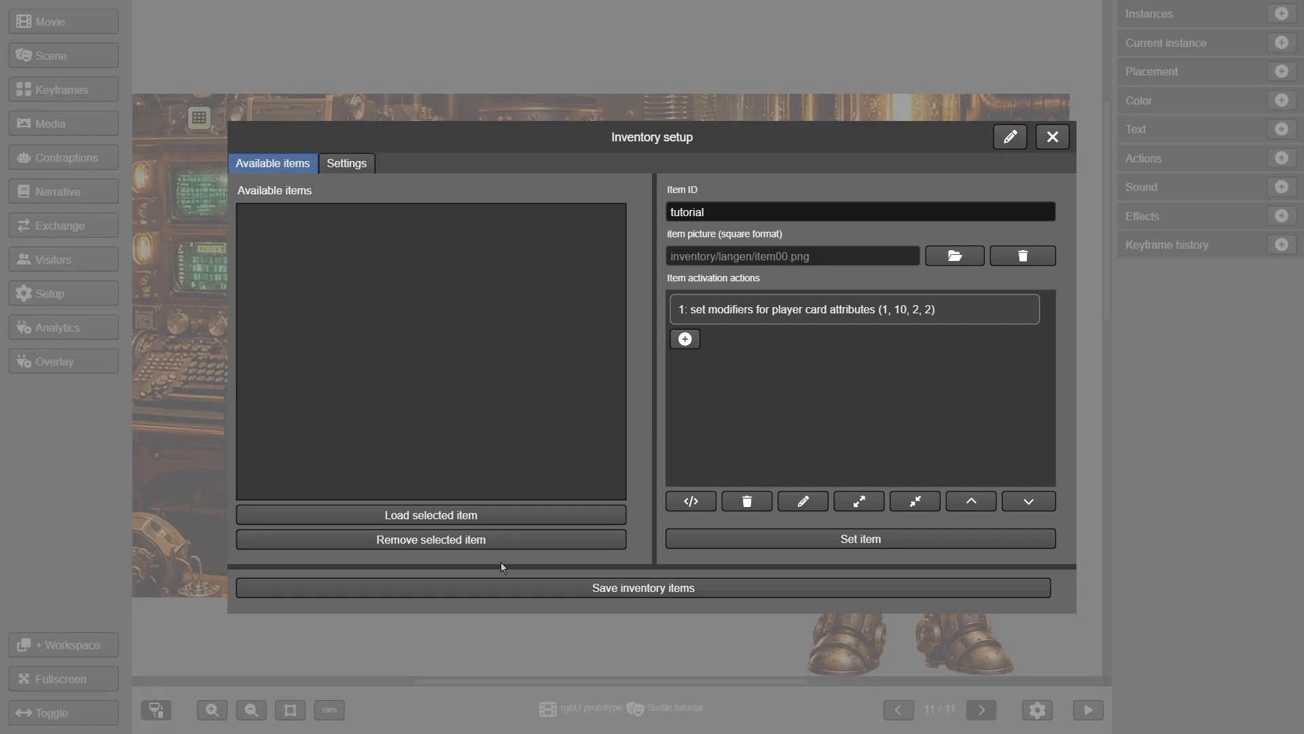
Add a player card modifier action for attribute 2 with values 10, 2, 2
click(685, 339)
click(316, 498)
scroll(790, 414, down, 4)
click(792, 440)
click(823, 564)
click(288, 195)
text(2)
click(310, 233)
text(10)
click(292, 283)
text(2)
click(288, 325)
text(2)
click(596, 570)
Add a player card modifier action for attribute 3 with values 10, 2, 2
click(690, 372)
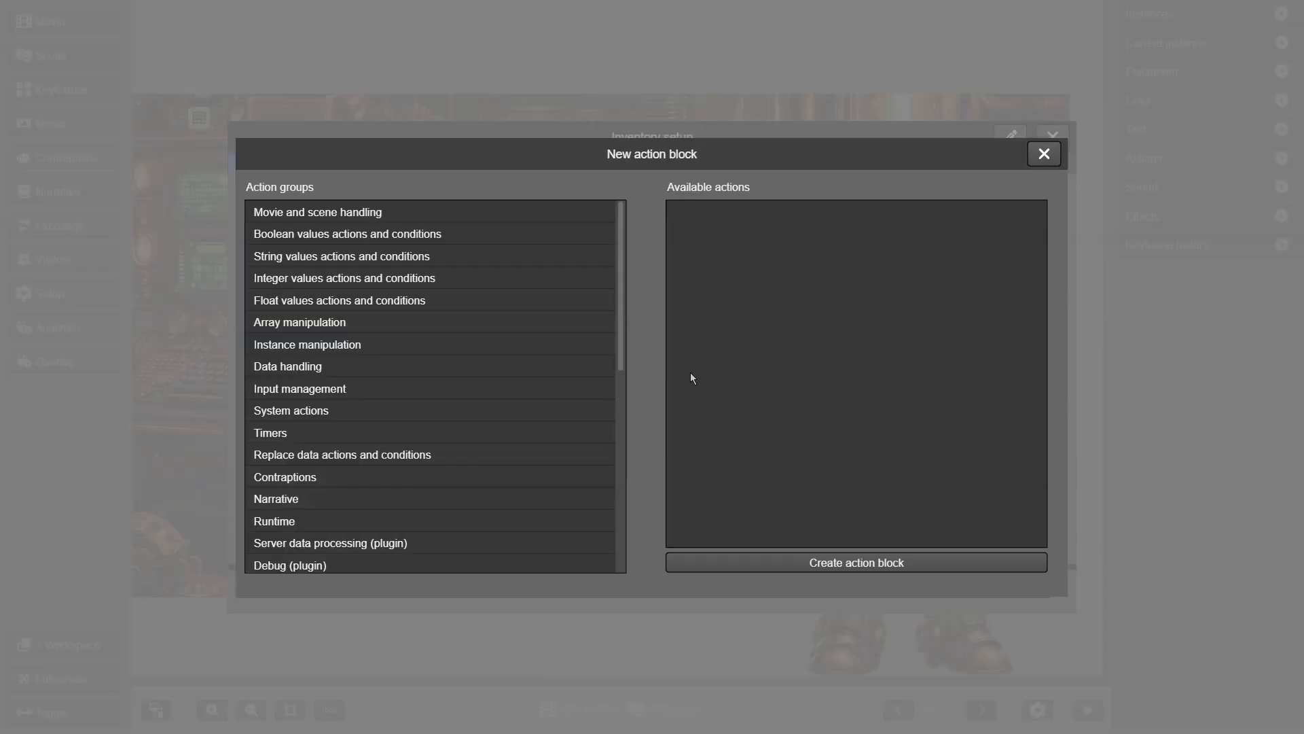
click(279, 499)
scroll(818, 424, down, 5)
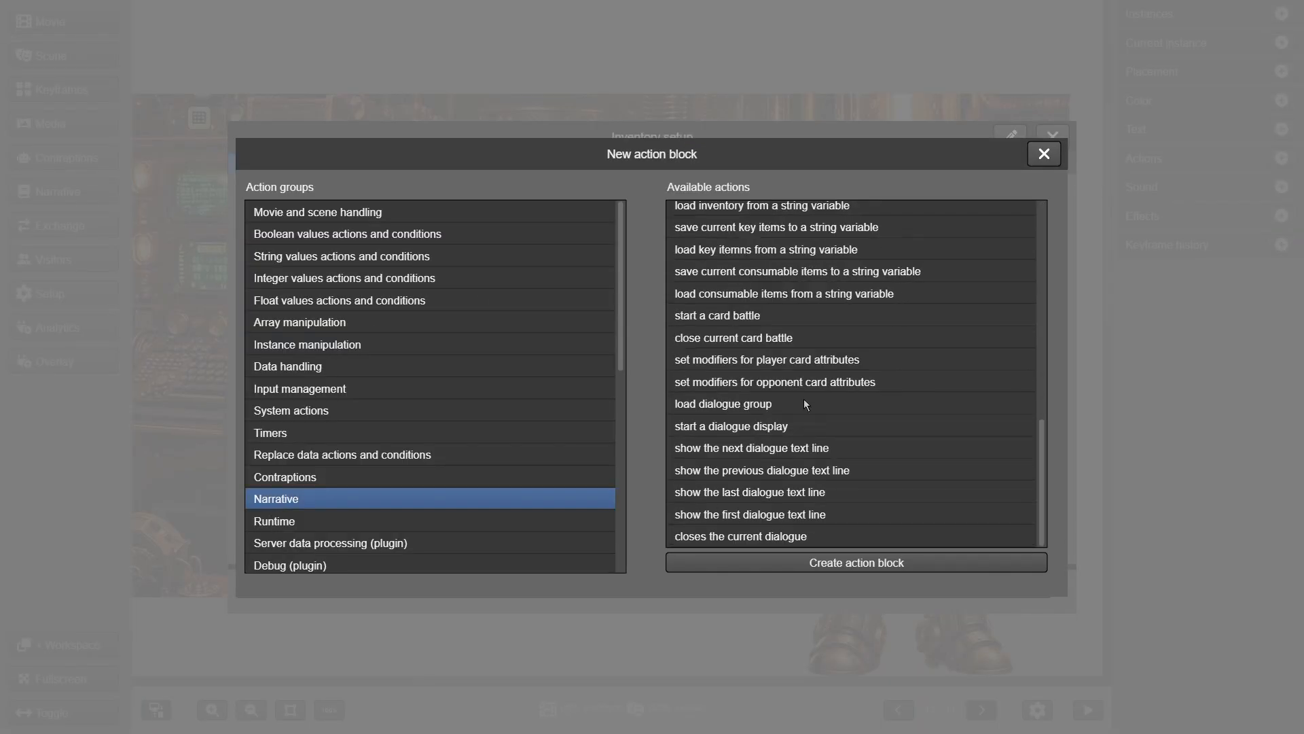
click(801, 360)
click(839, 563)
text(3)
click(263, 237)
text(10)
click(270, 280)
text(2)
click(247, 323)
text(2)
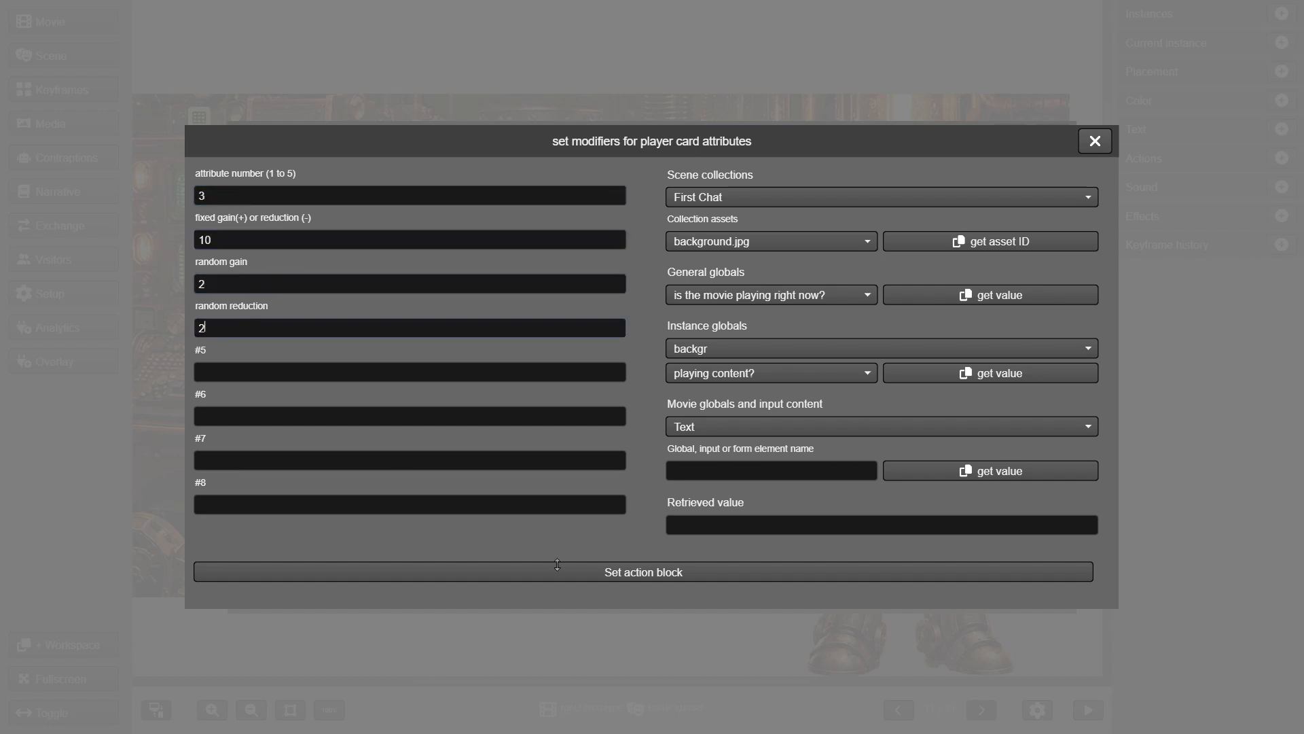
click(557, 565)
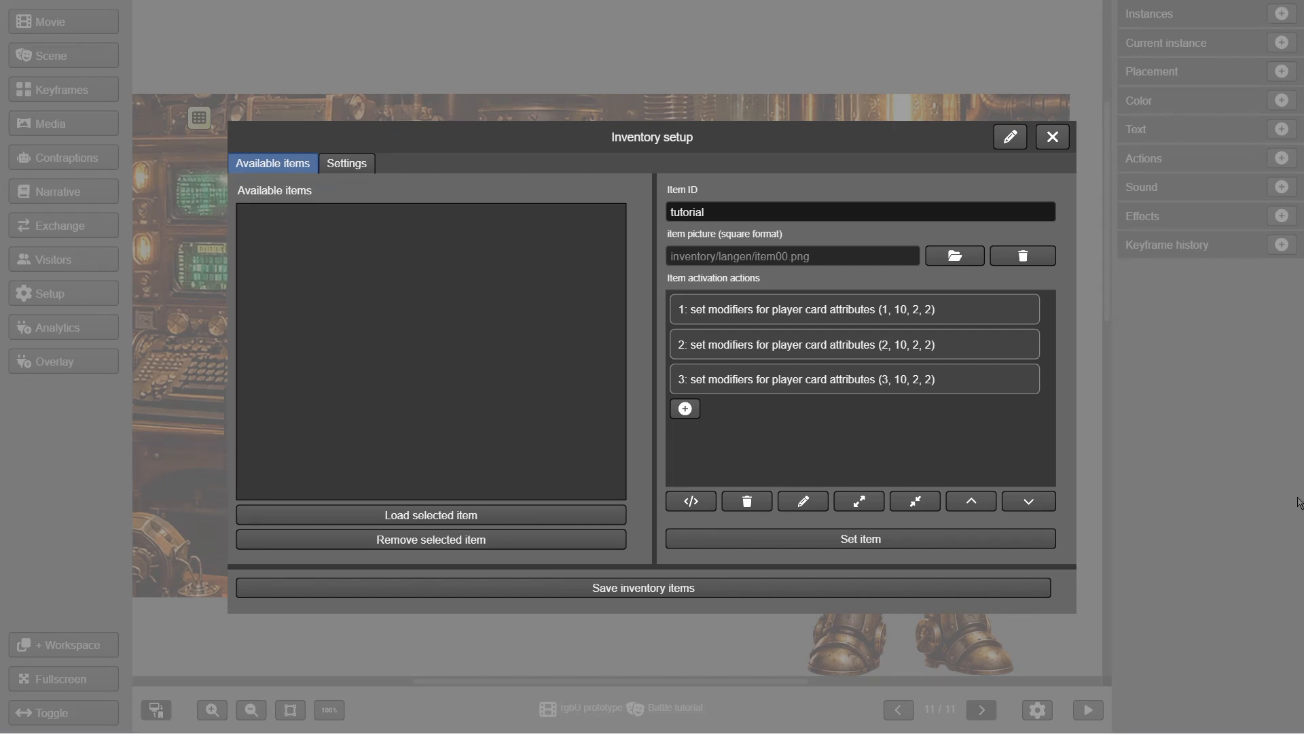
Add a close-inventory action as the tutorial item's fourth activation action
click(686, 409)
click(322, 499)
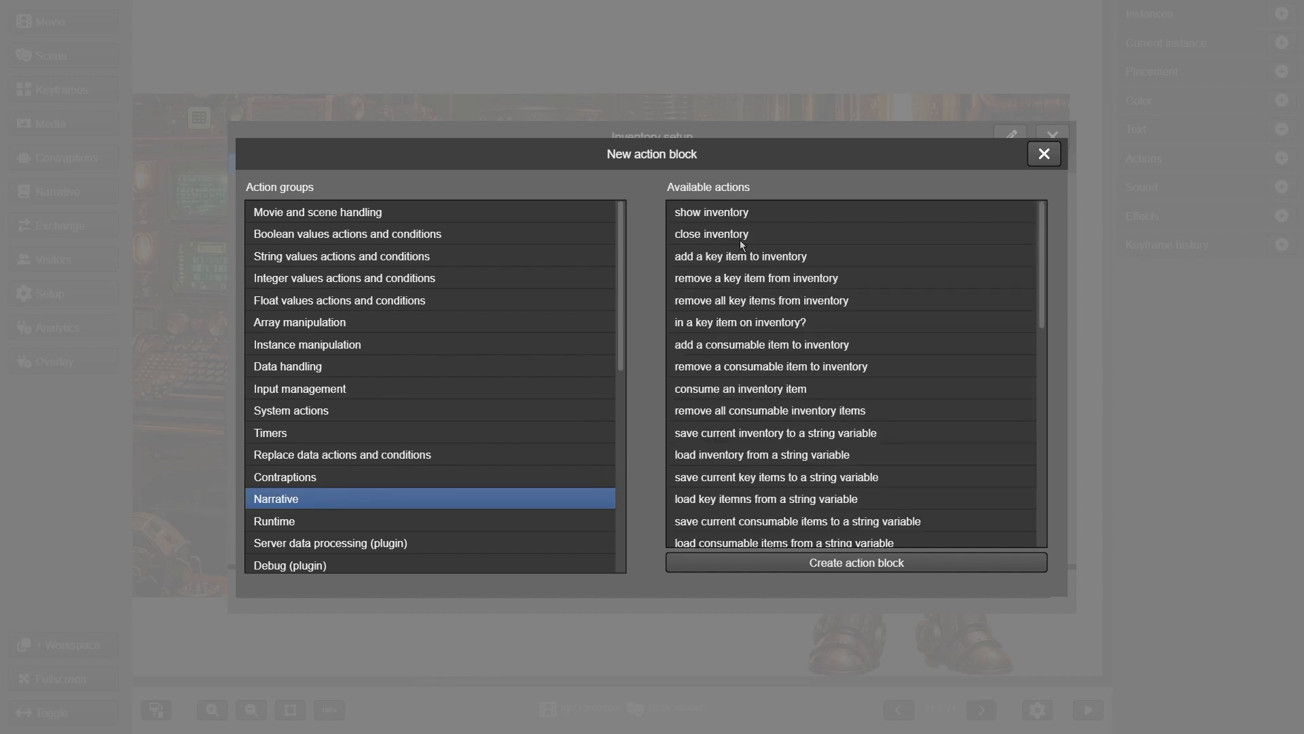
click(758, 240)
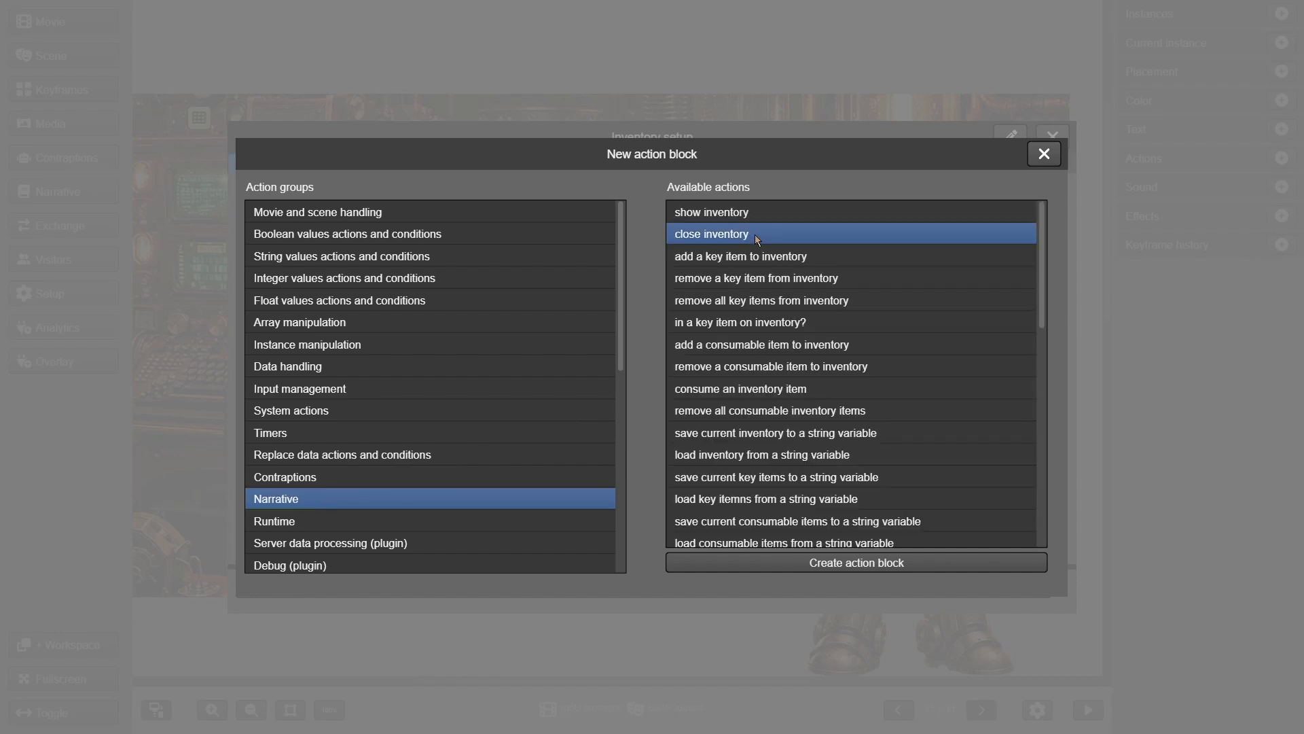
click(793, 565)
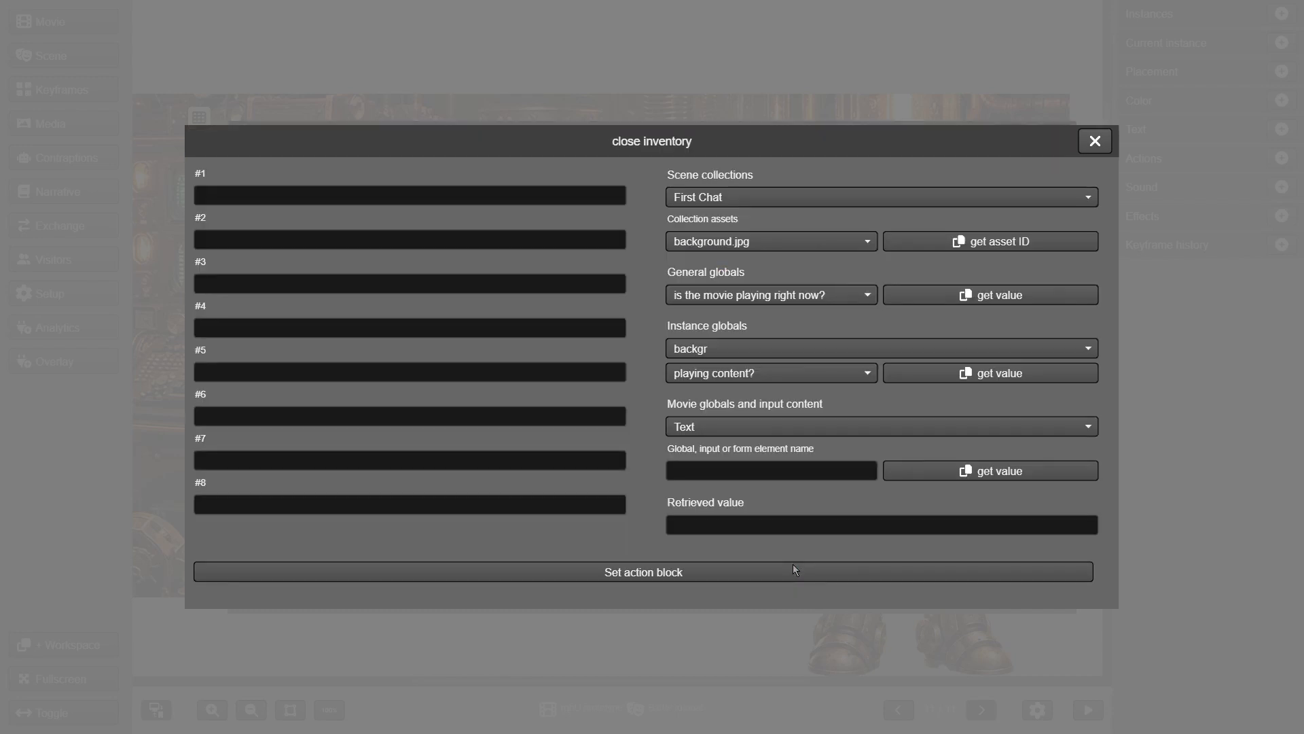
click(793, 569)
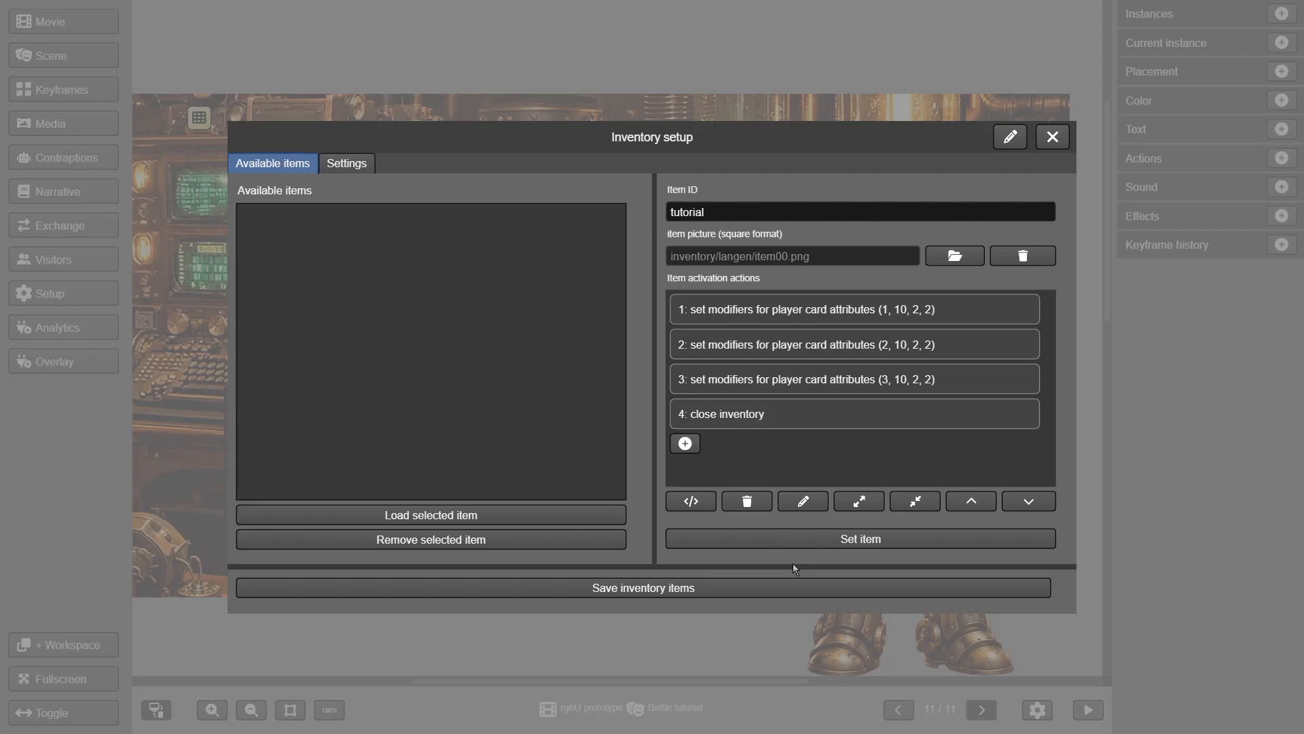
Add a load-next-scene-keyframe action as the item's fifth activation action
click(685, 443)
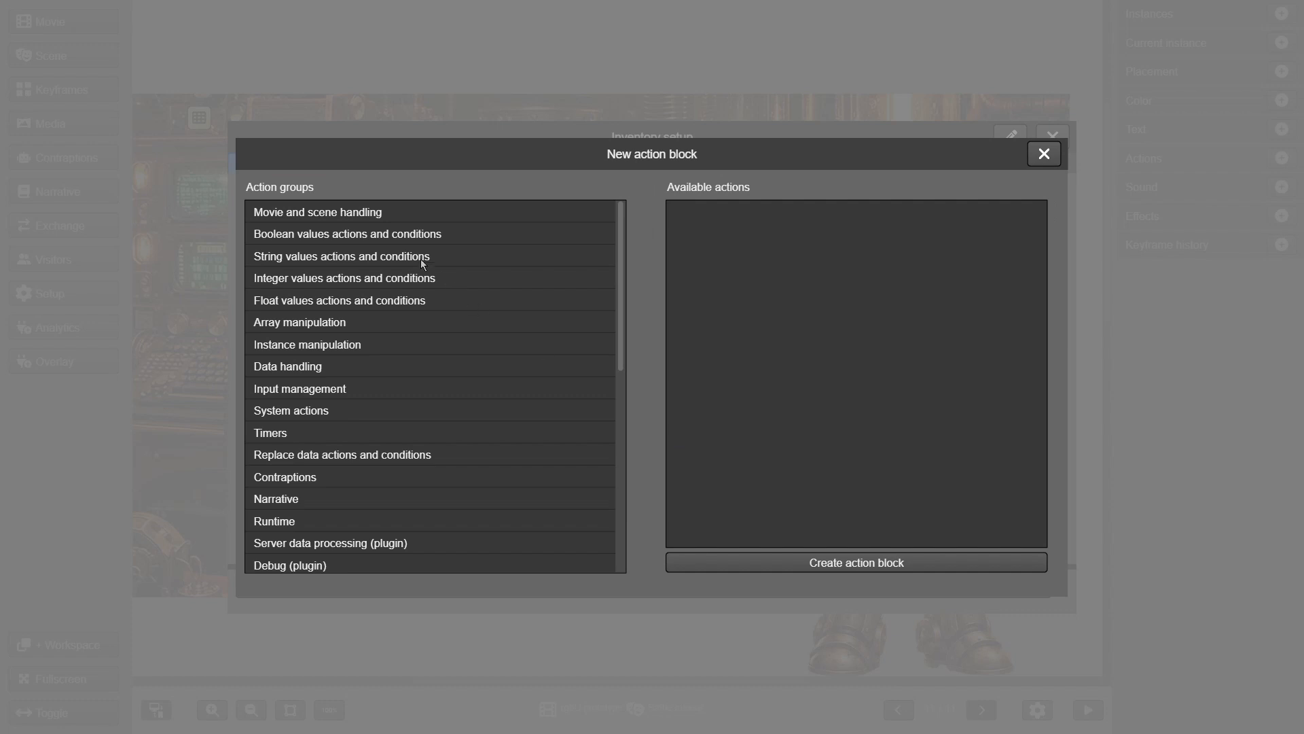
click(349, 213)
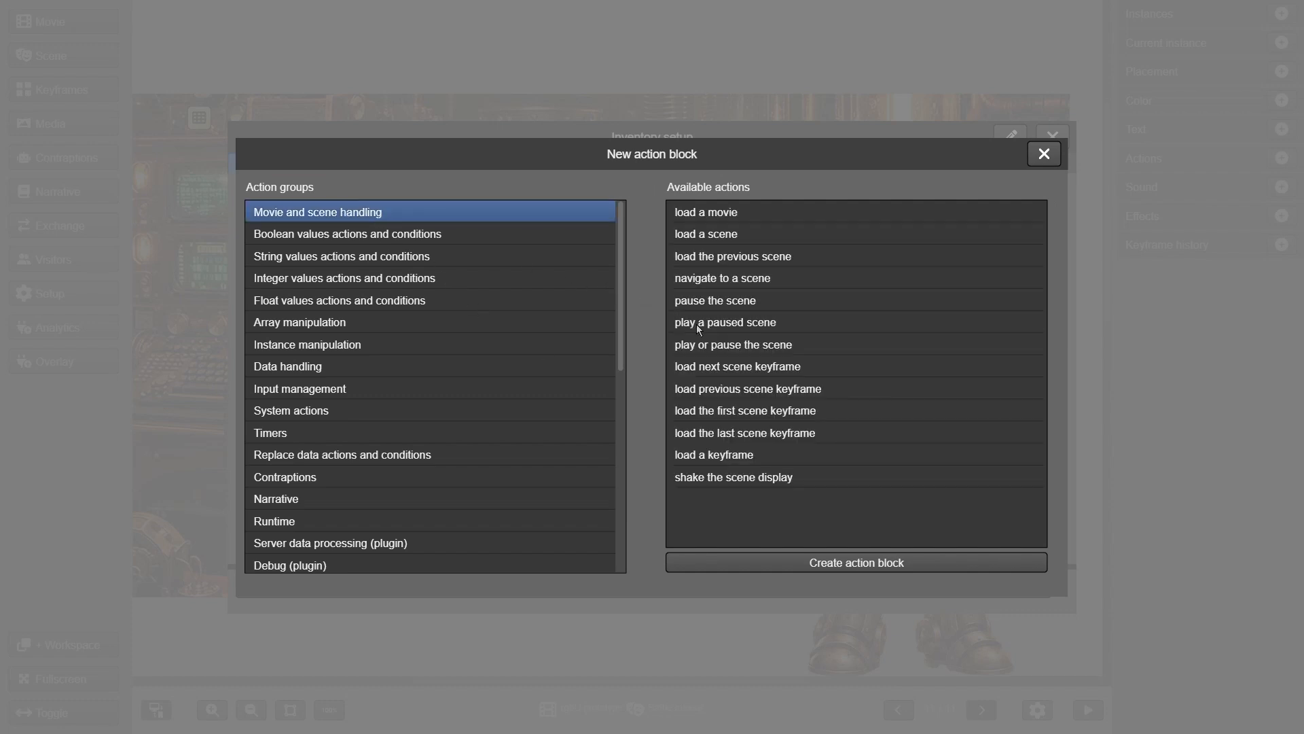
click(740, 368)
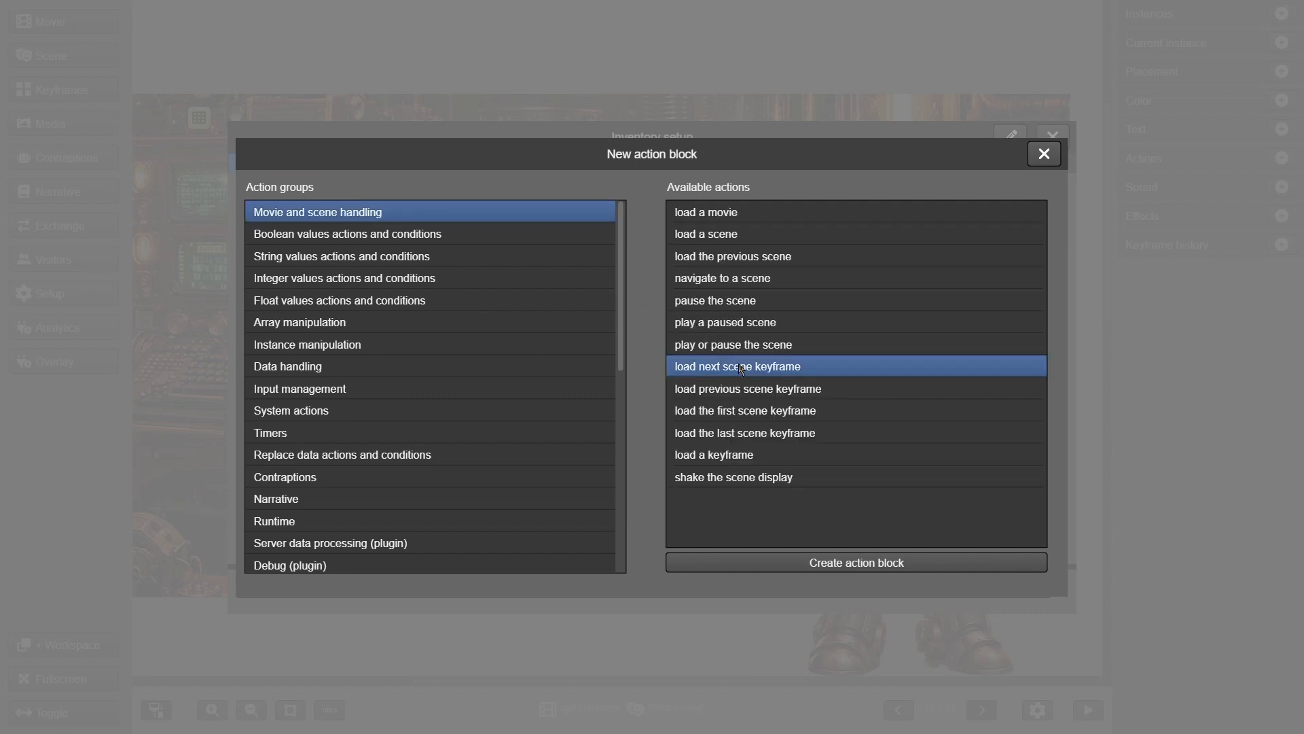
click(850, 562)
click(805, 578)
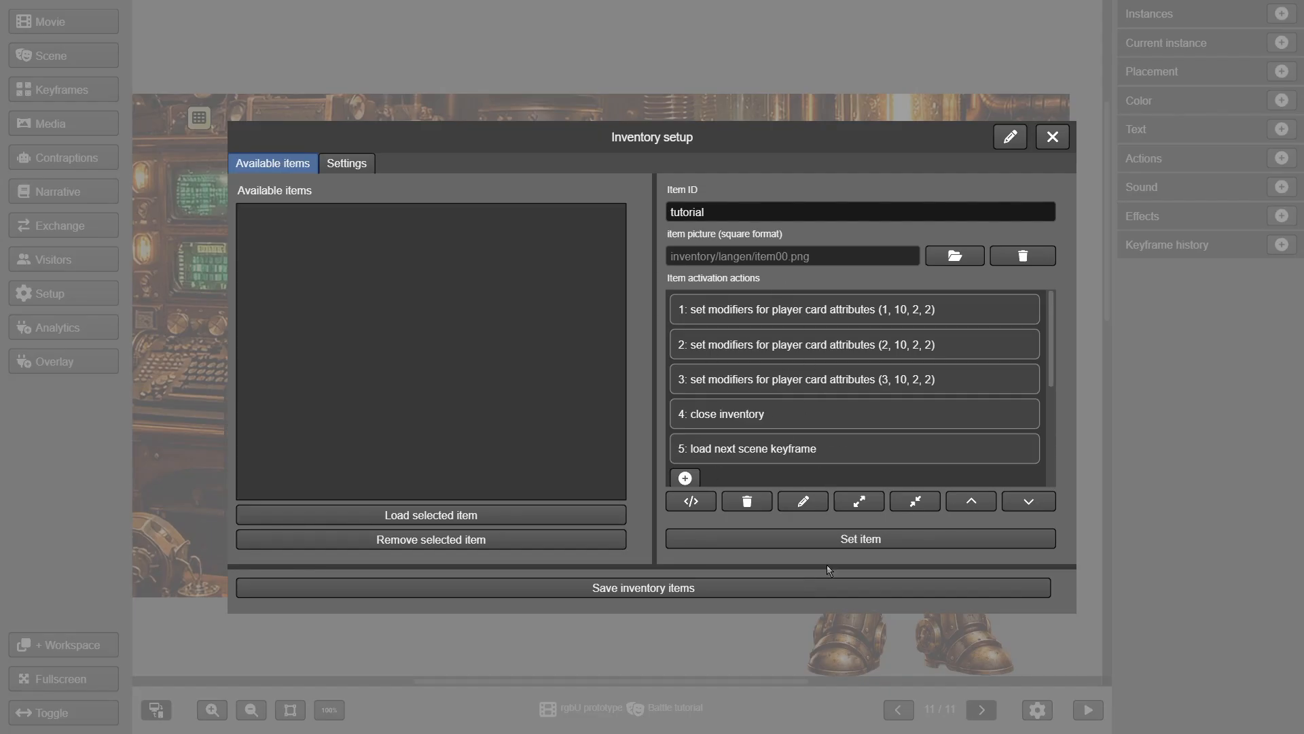
Store the tutorial item, save the inventory items, and open the grid icon's trigger actions
click(833, 540)
click(325, 216)
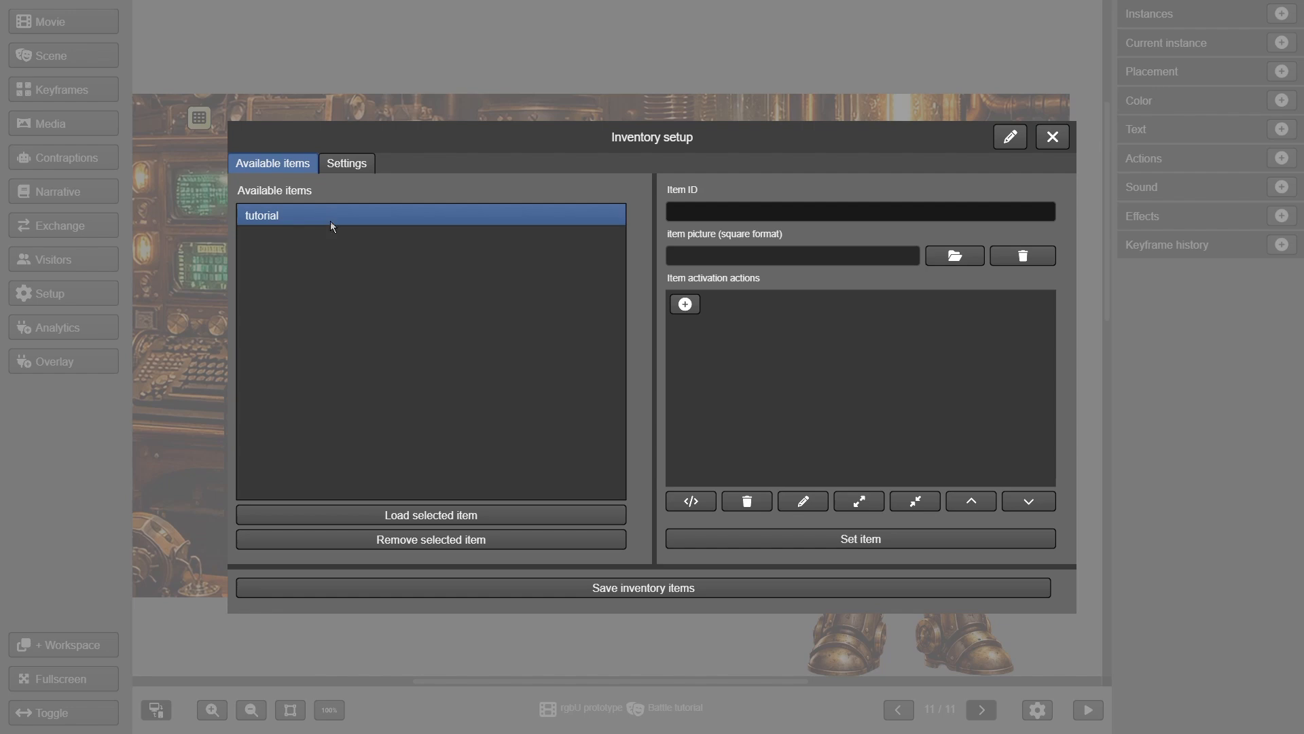
click(645, 588)
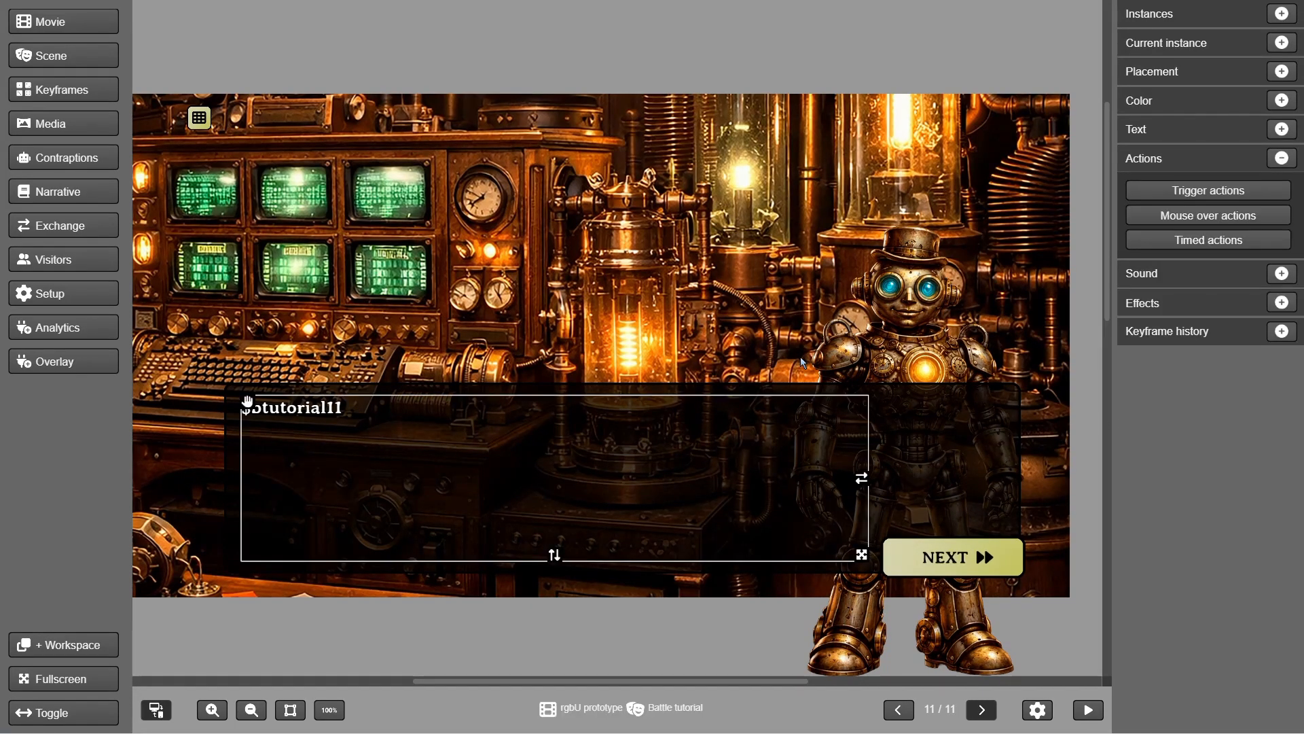
click(200, 118)
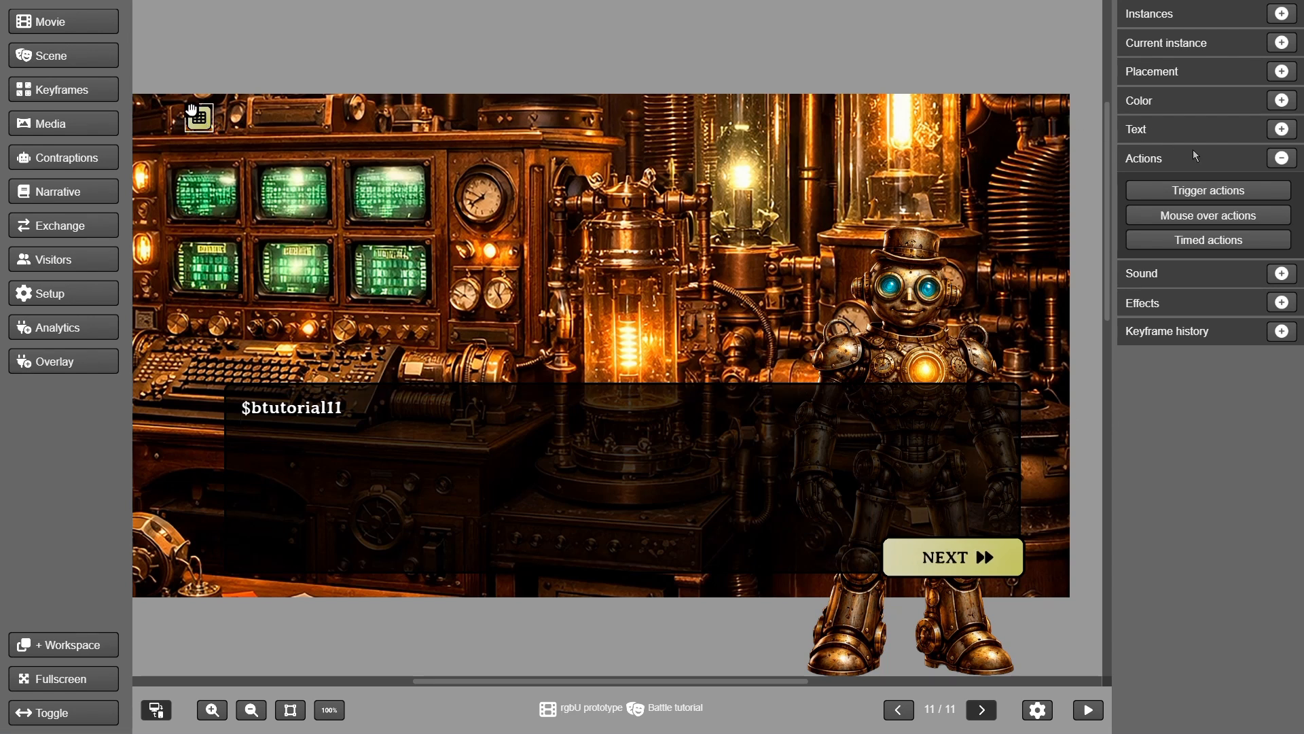
click(1229, 192)
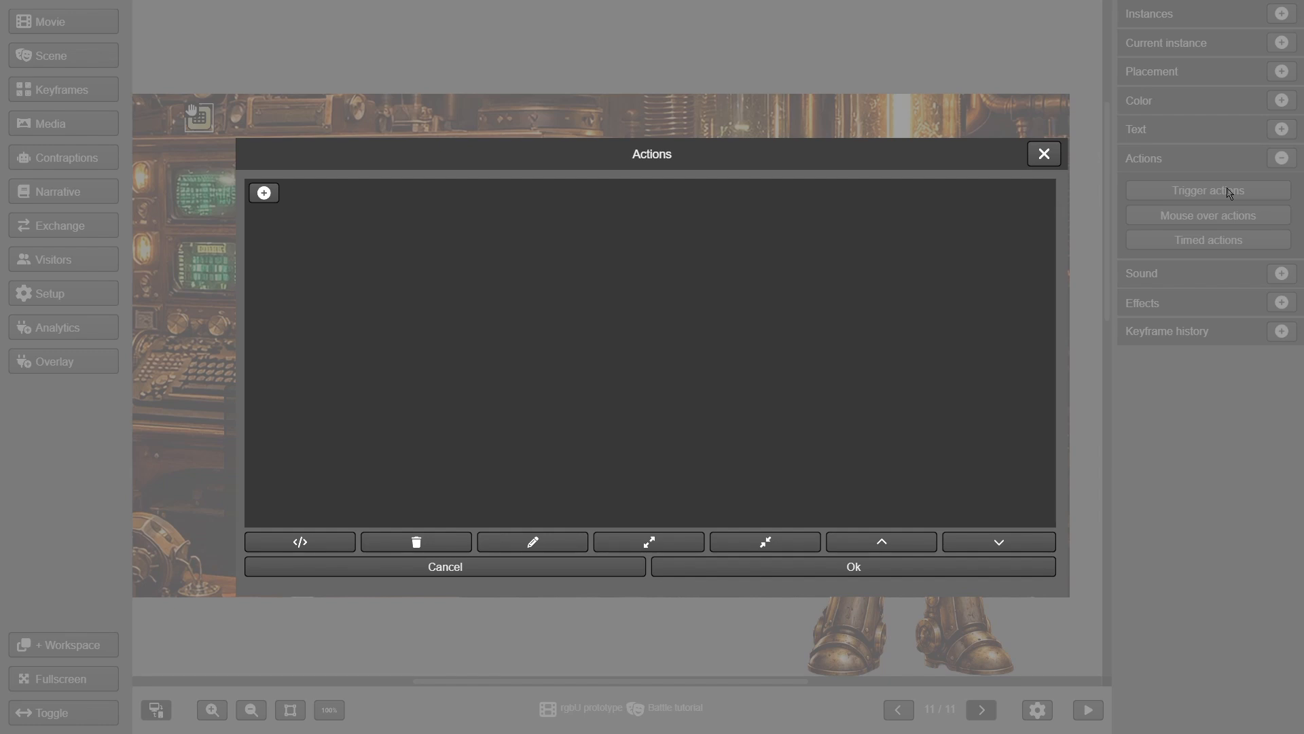
Add a Narrative action adding 3 consumable 'tutorial' items to the inventory
click(265, 194)
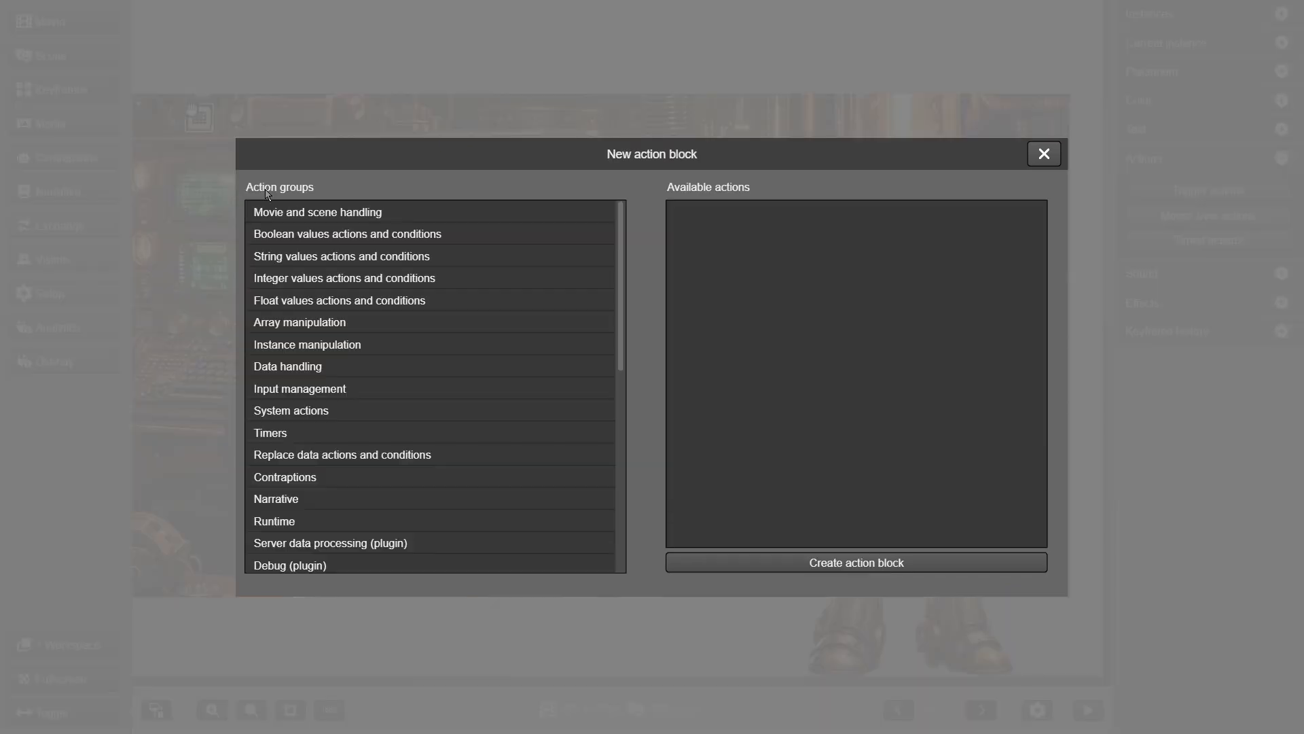
click(293, 502)
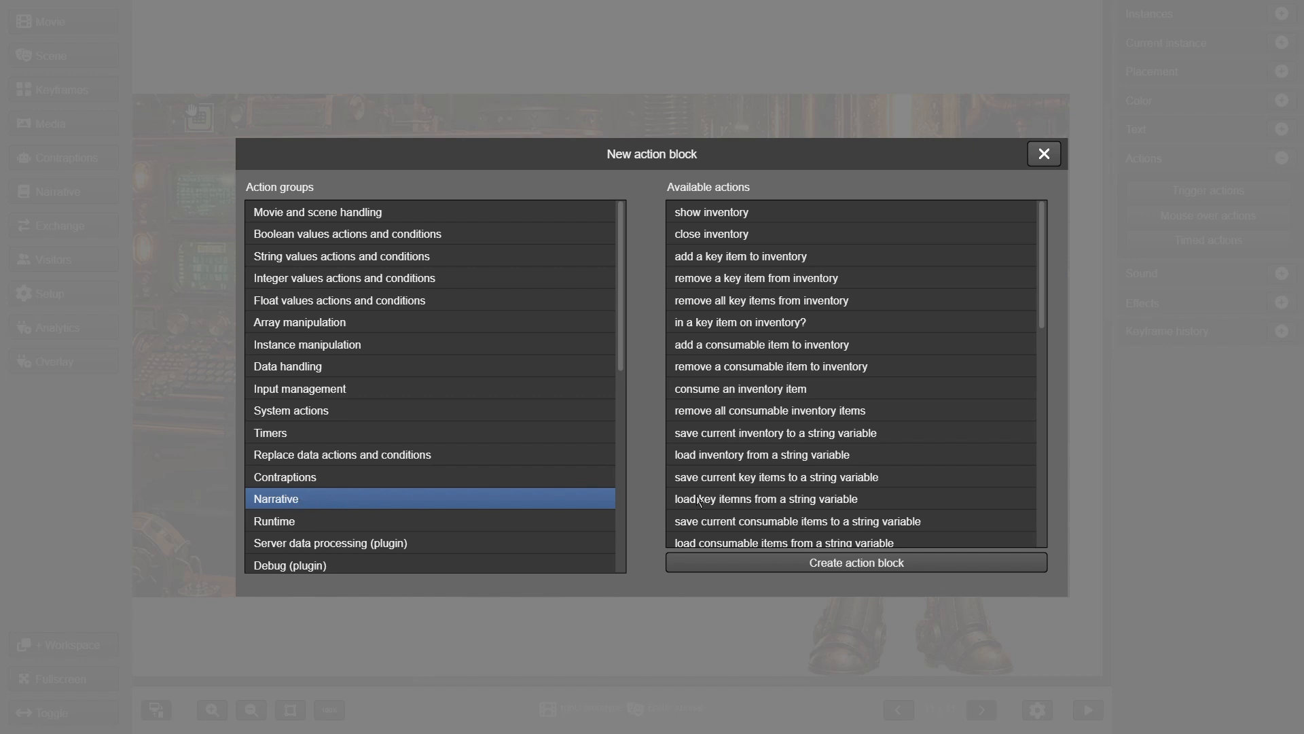
click(835, 351)
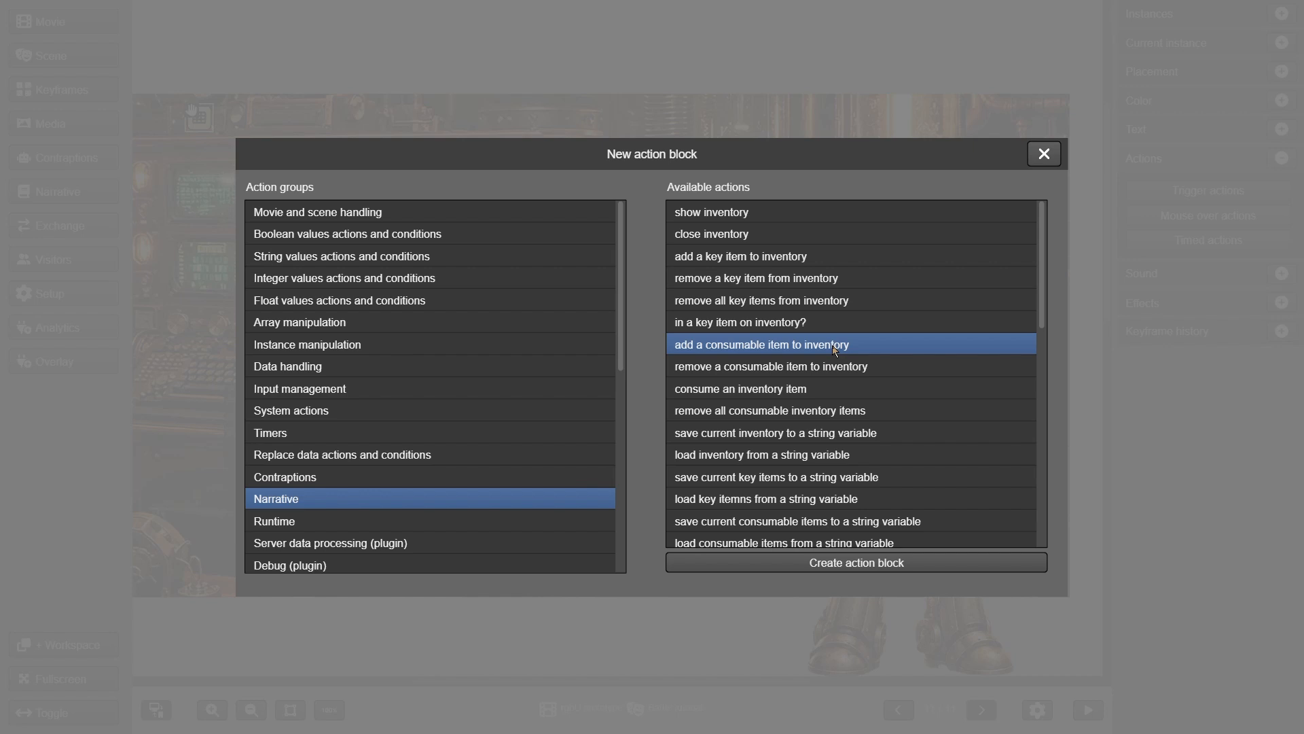
click(833, 262)
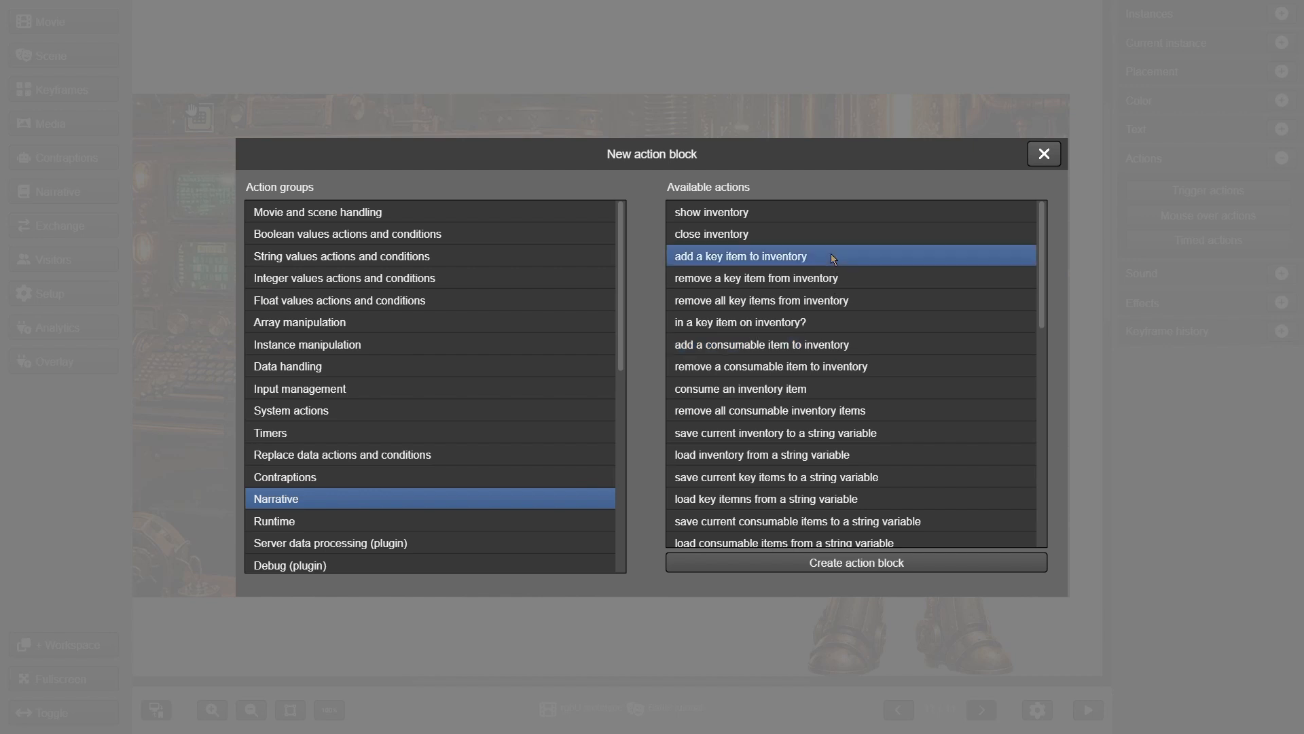
click(842, 348)
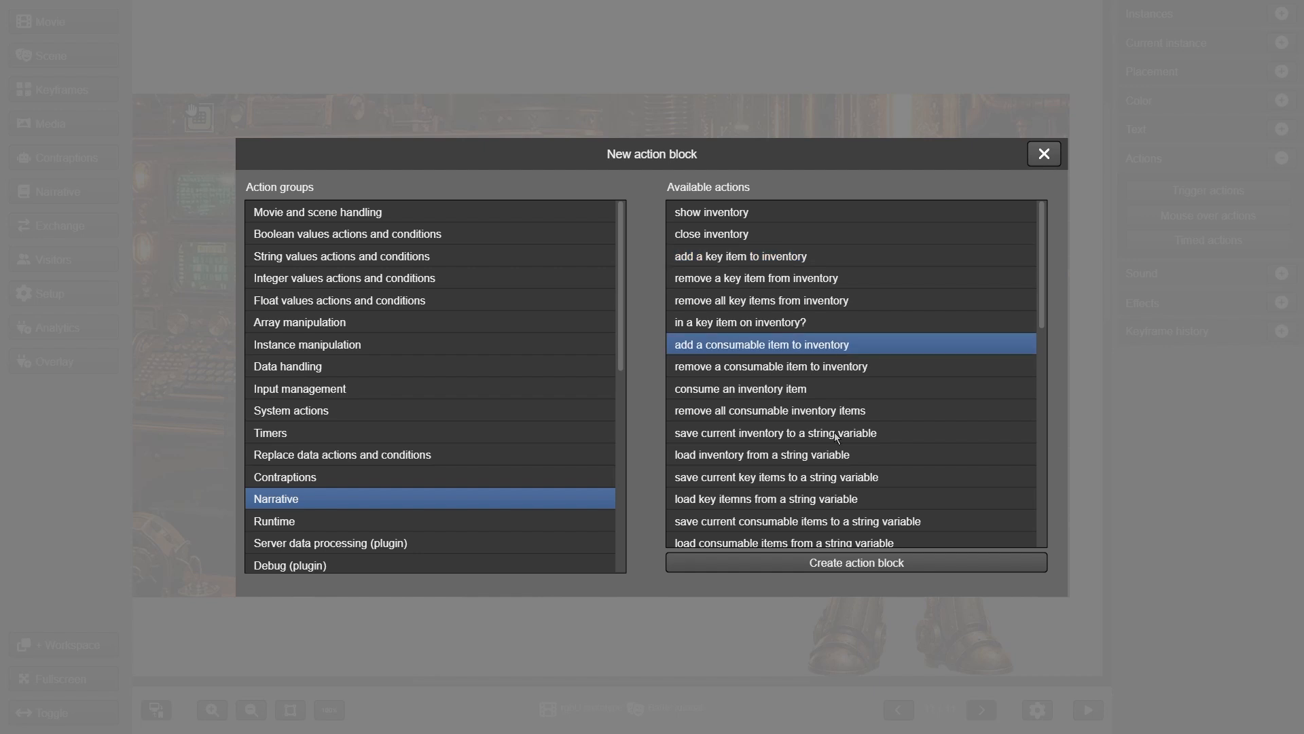
click(850, 564)
click(284, 190)
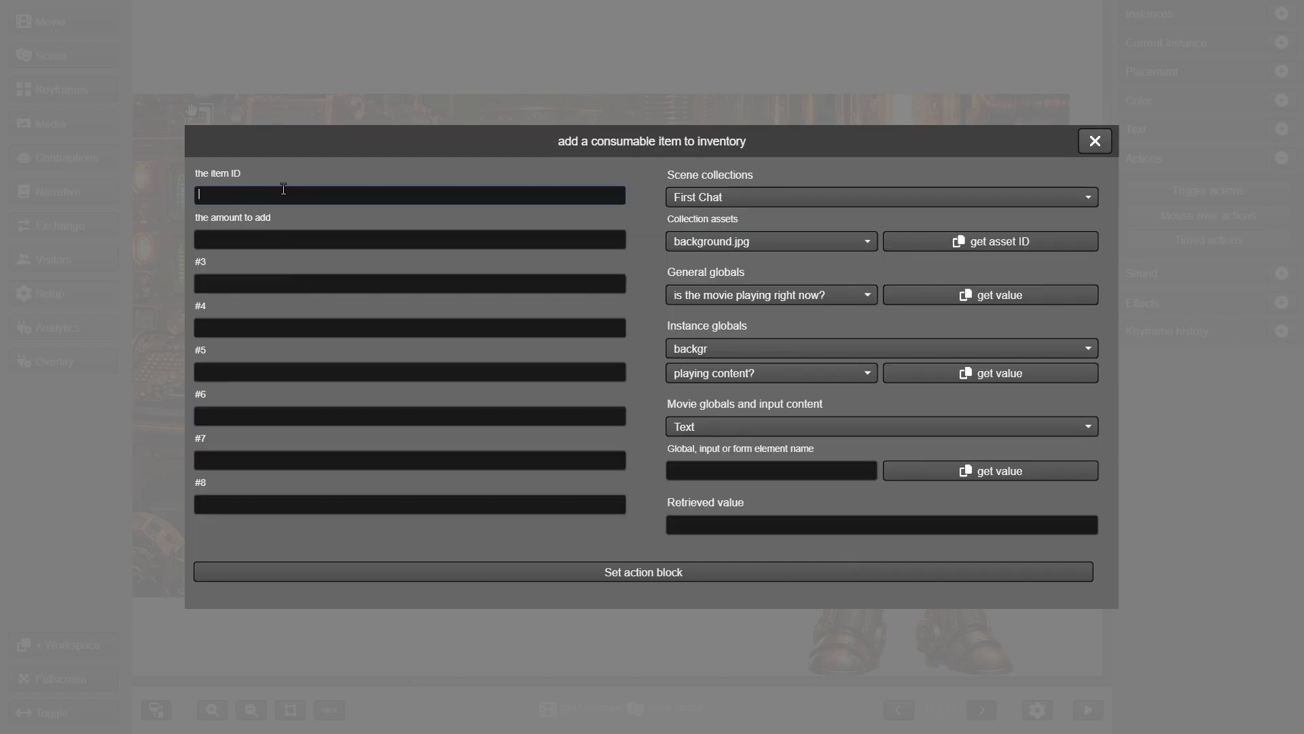
text(tutorial)
click(257, 235)
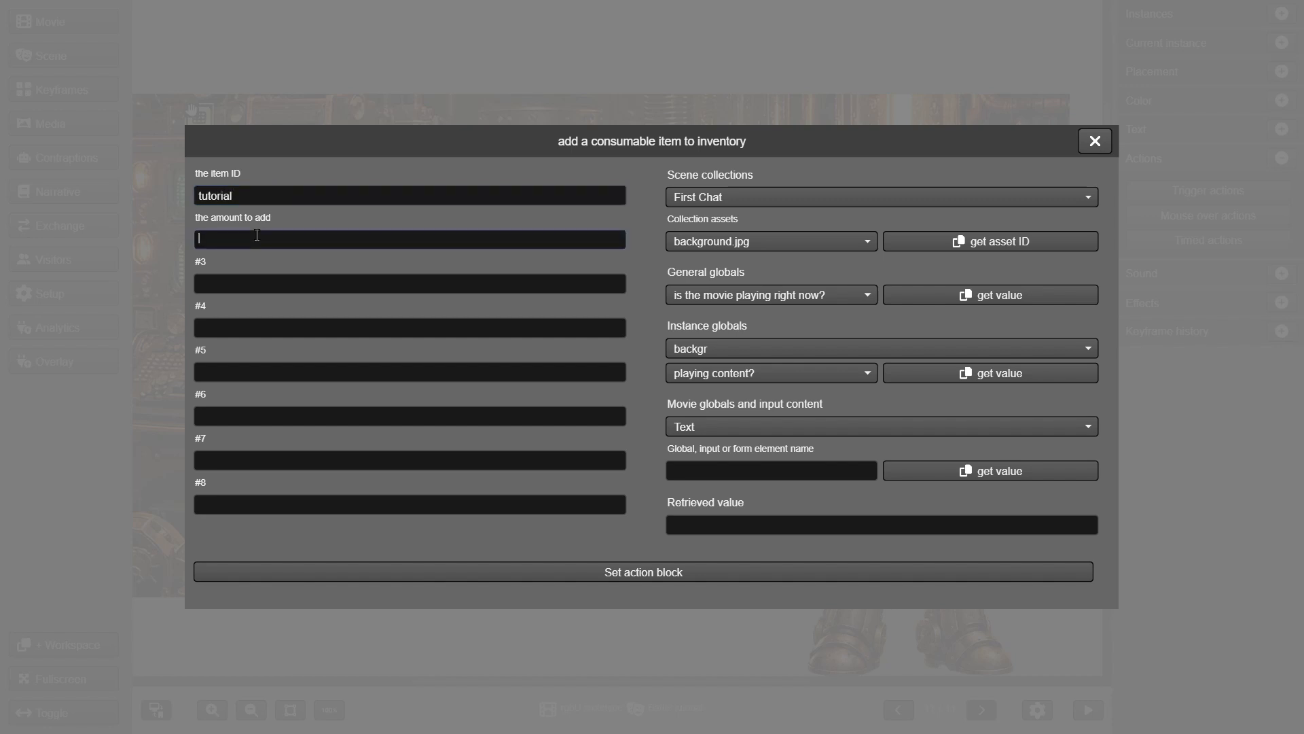
text(3)
click(620, 574)
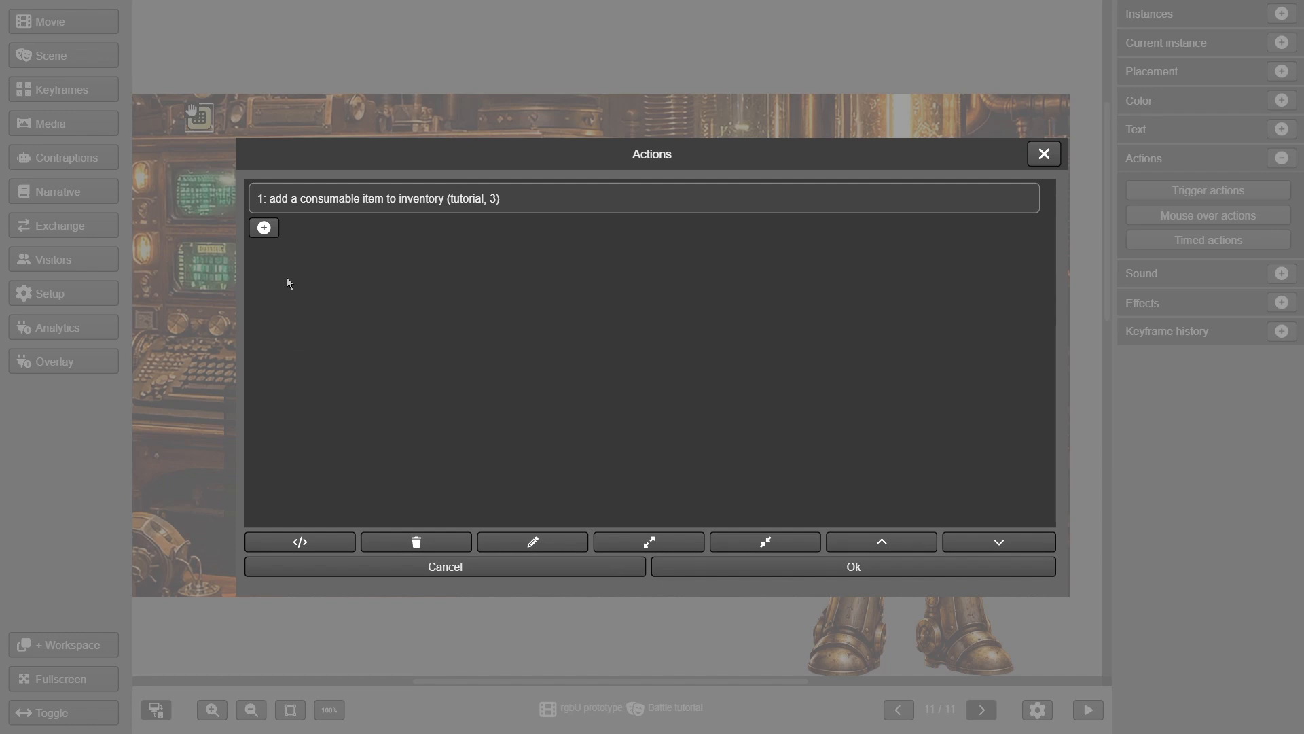
Follow it with a show-inventory action and save the grid icon's trigger actions
click(265, 228)
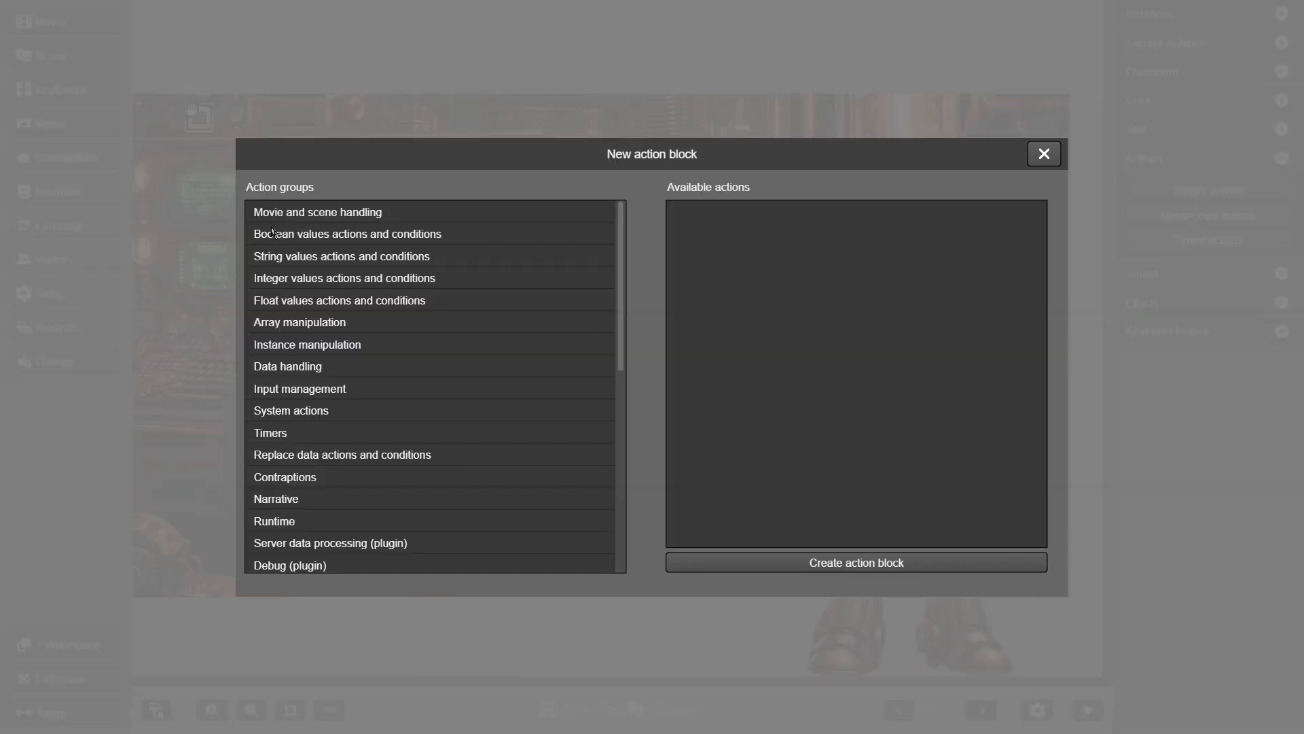
click(322, 496)
click(687, 219)
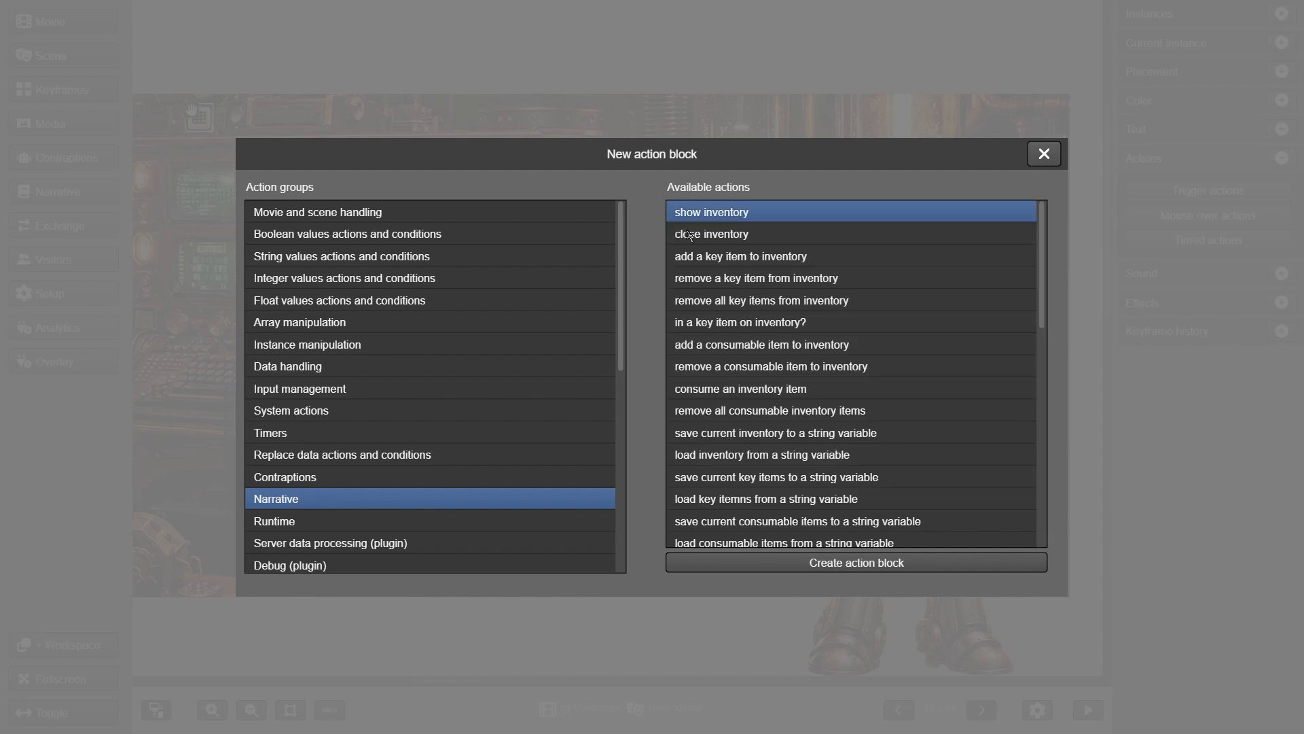
click(724, 563)
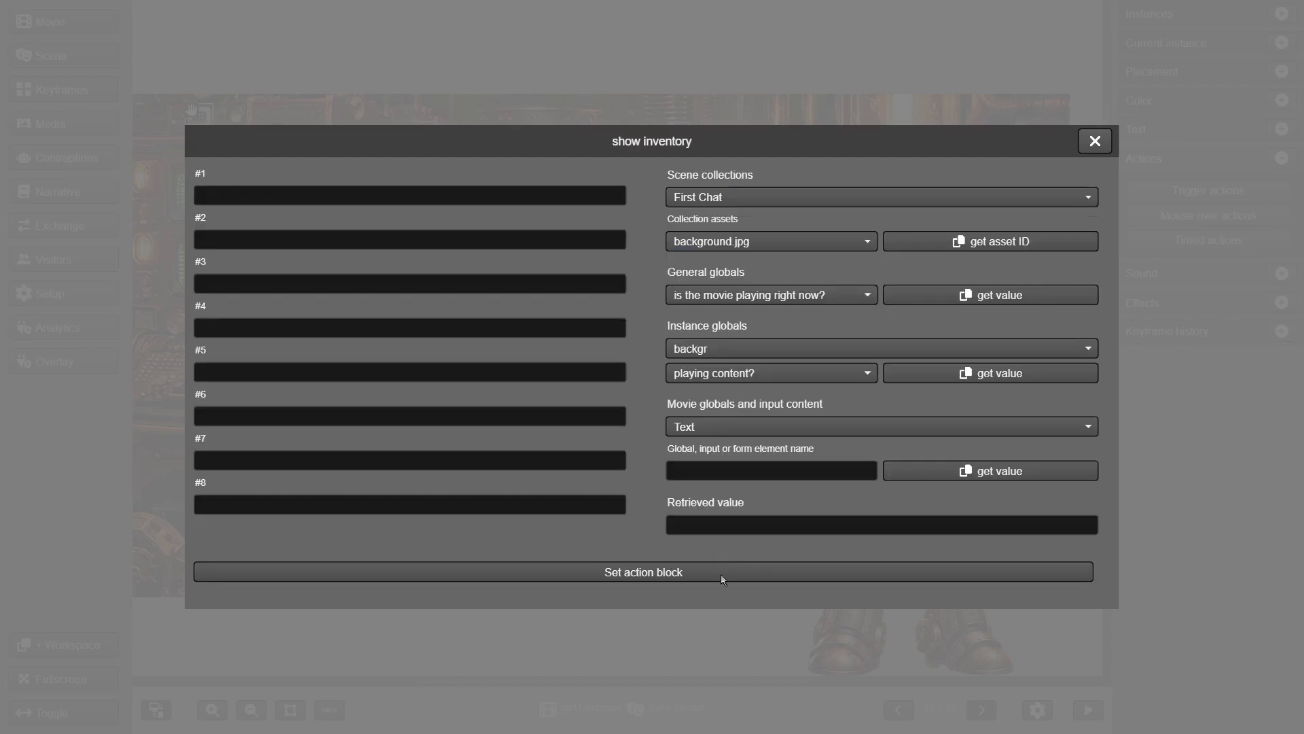
click(722, 579)
click(395, 231)
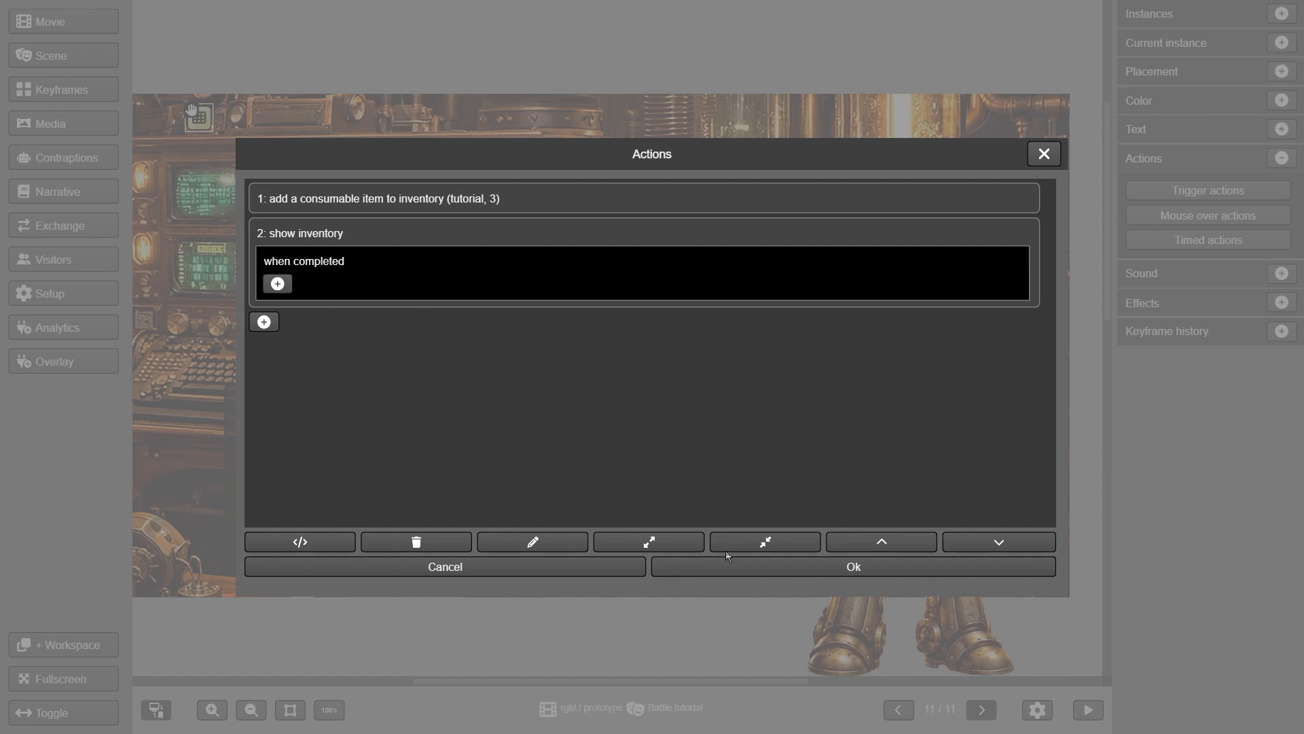
click(746, 569)
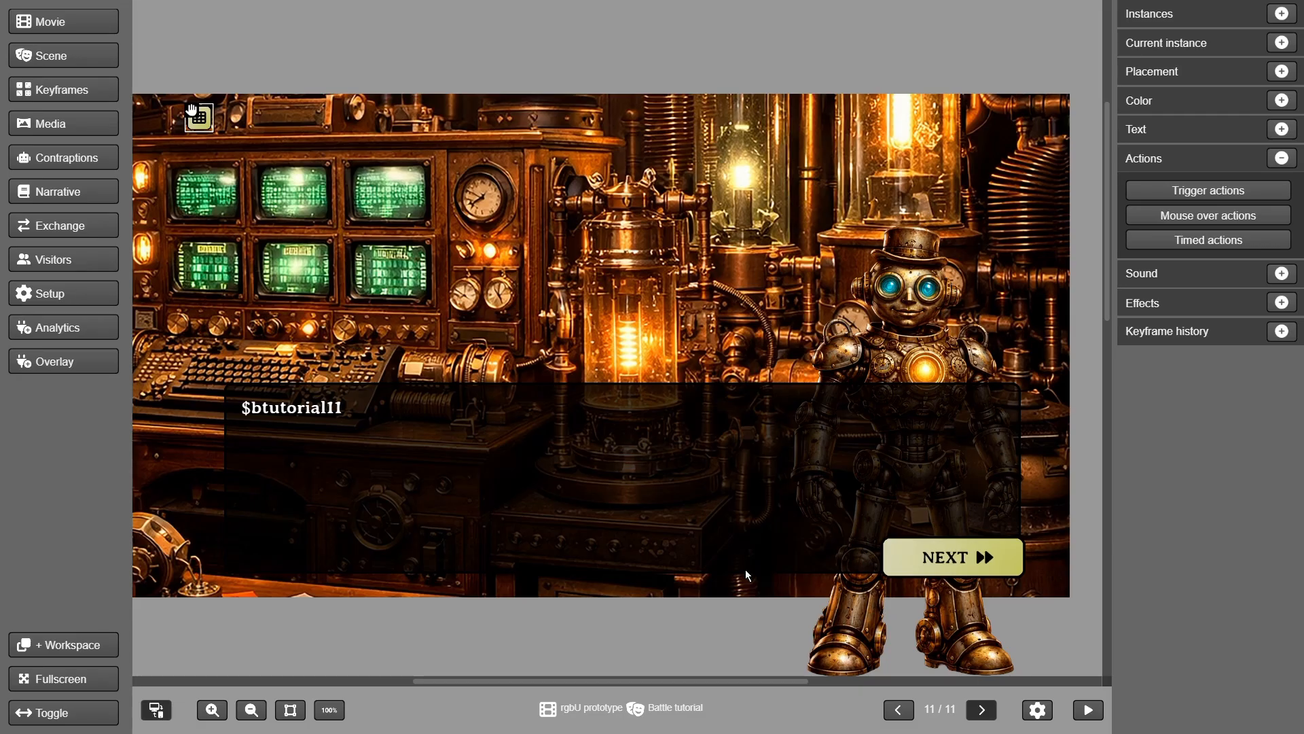
Add keyframe 12 and switch its text box to the $btutorial12 paragraph
click(74, 103)
click(75, 47)
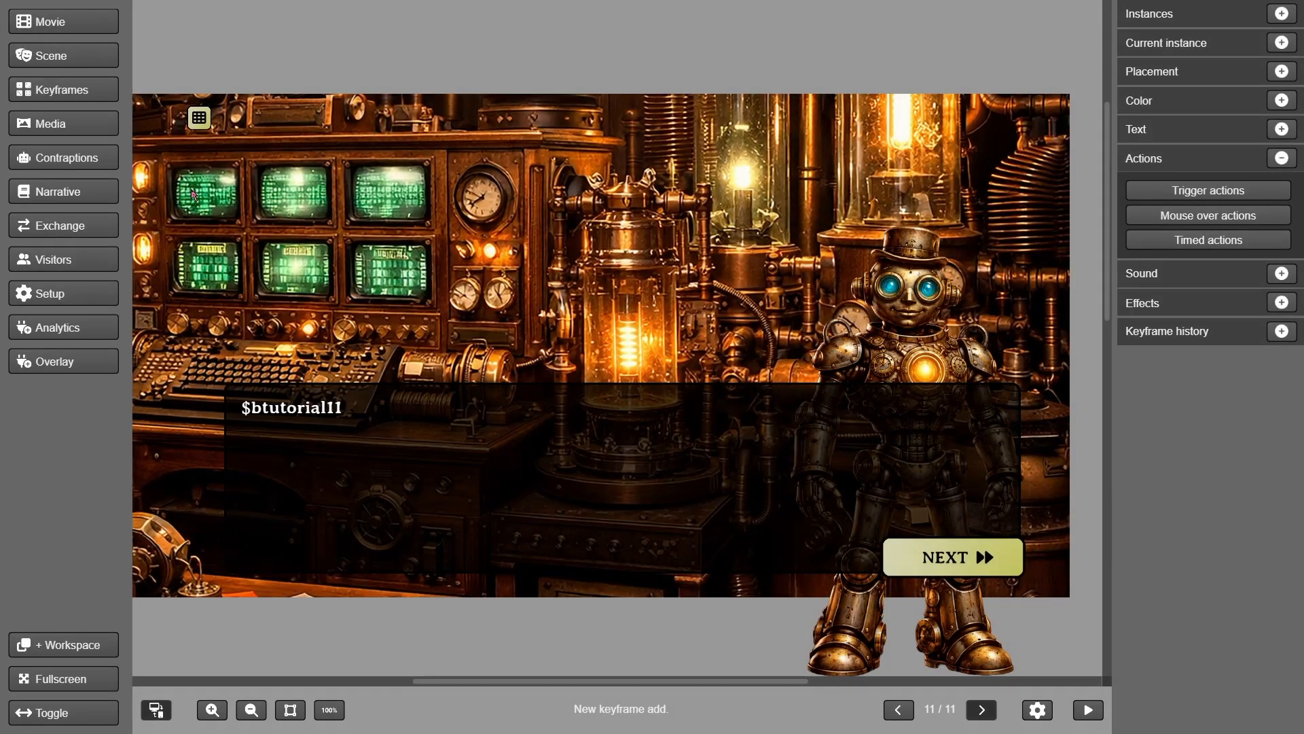
click(310, 423)
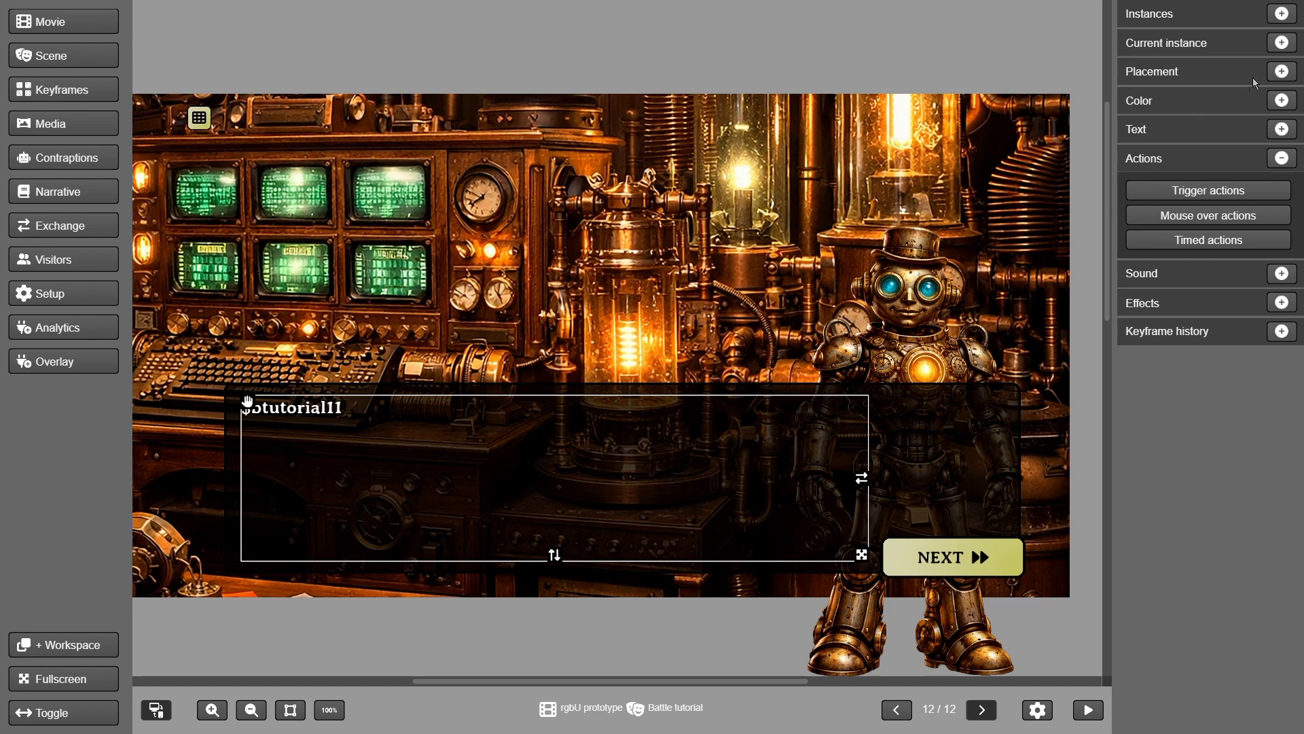
click(1282, 42)
click(1209, 212)
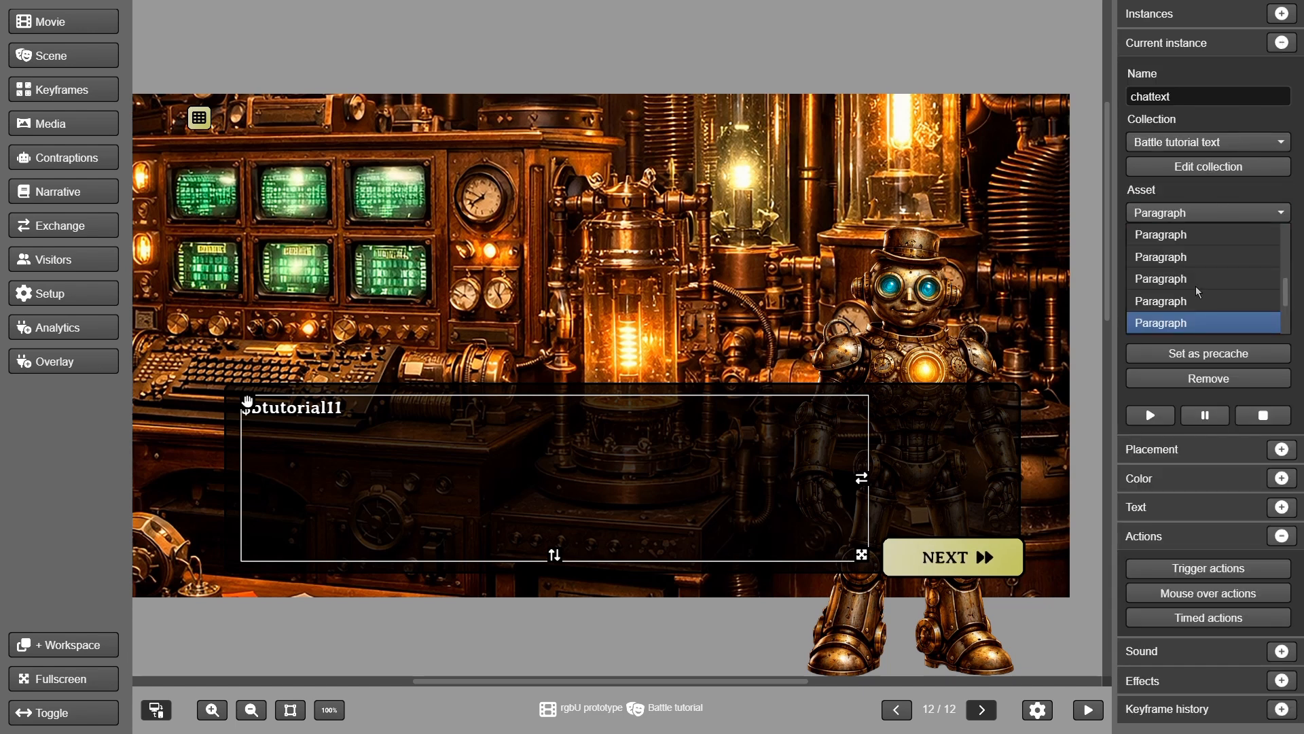
click(1184, 319)
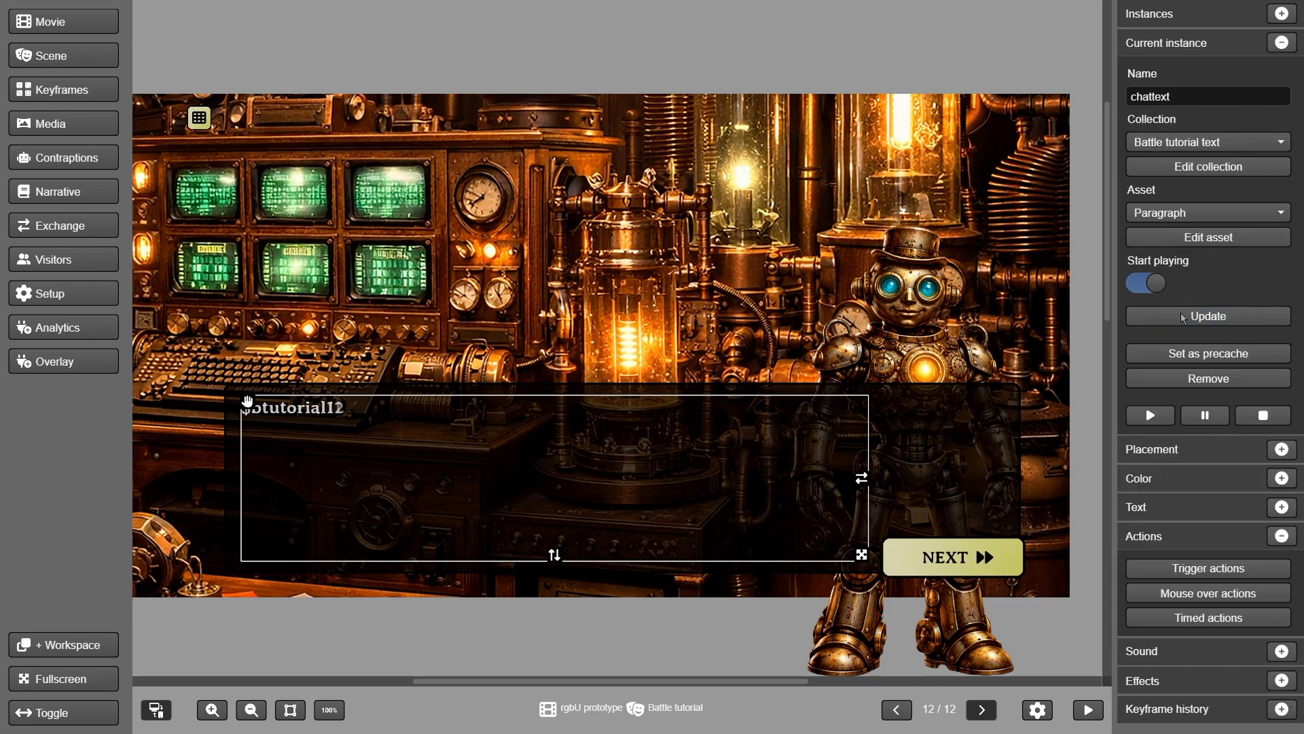
Remove the NEXT button from keyframe 11 and publish the scene
click(898, 709)
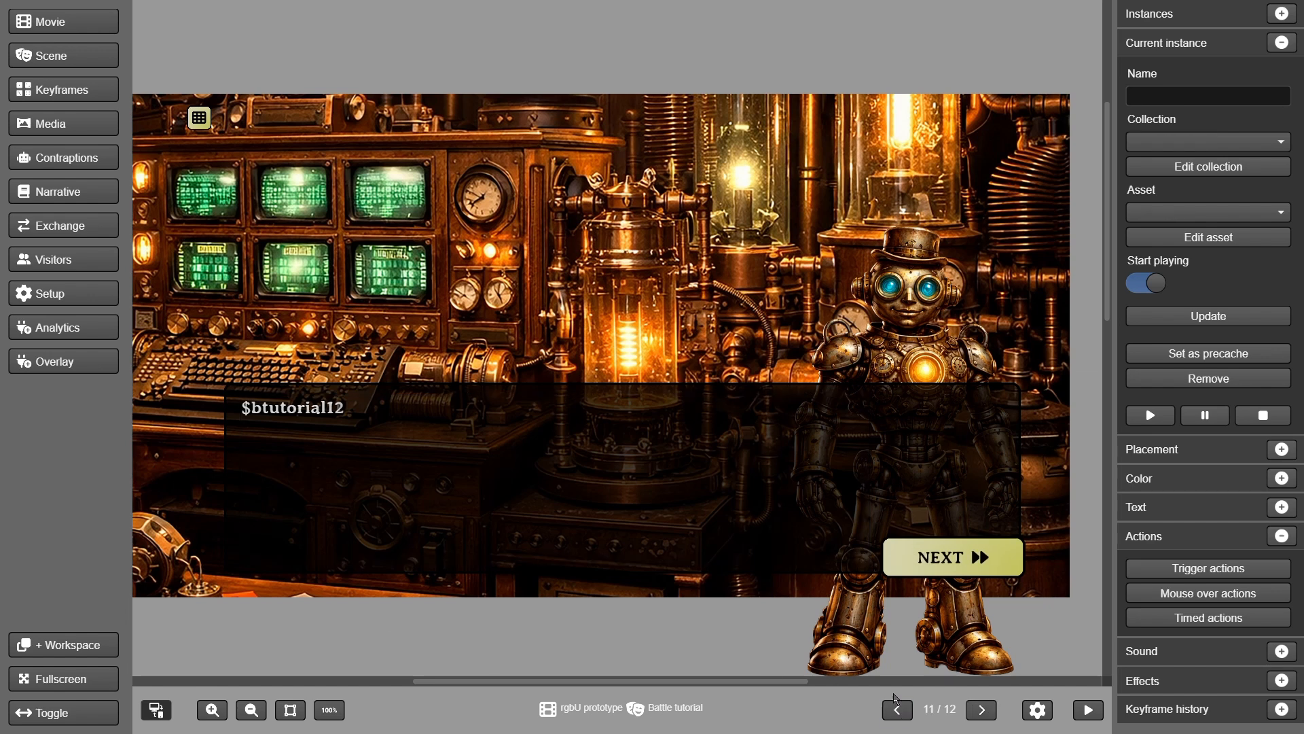
click(914, 564)
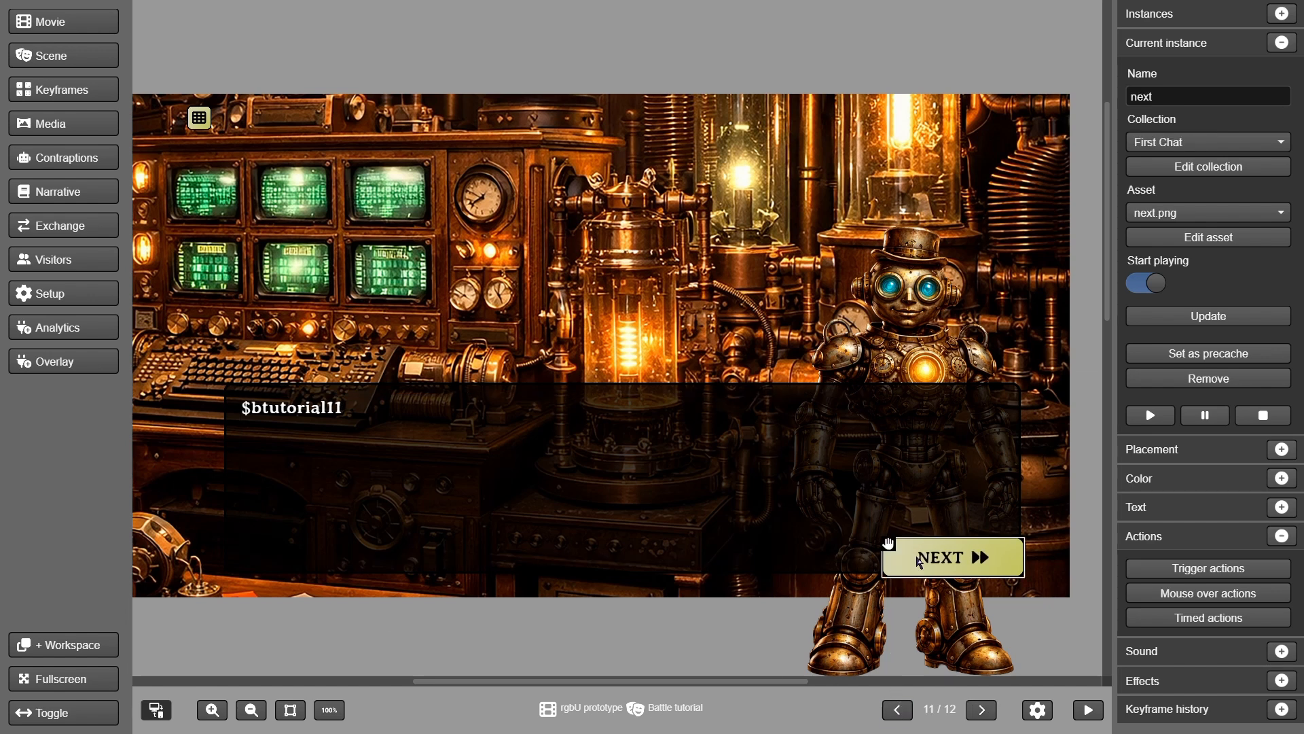
click(1180, 378)
click(730, 369)
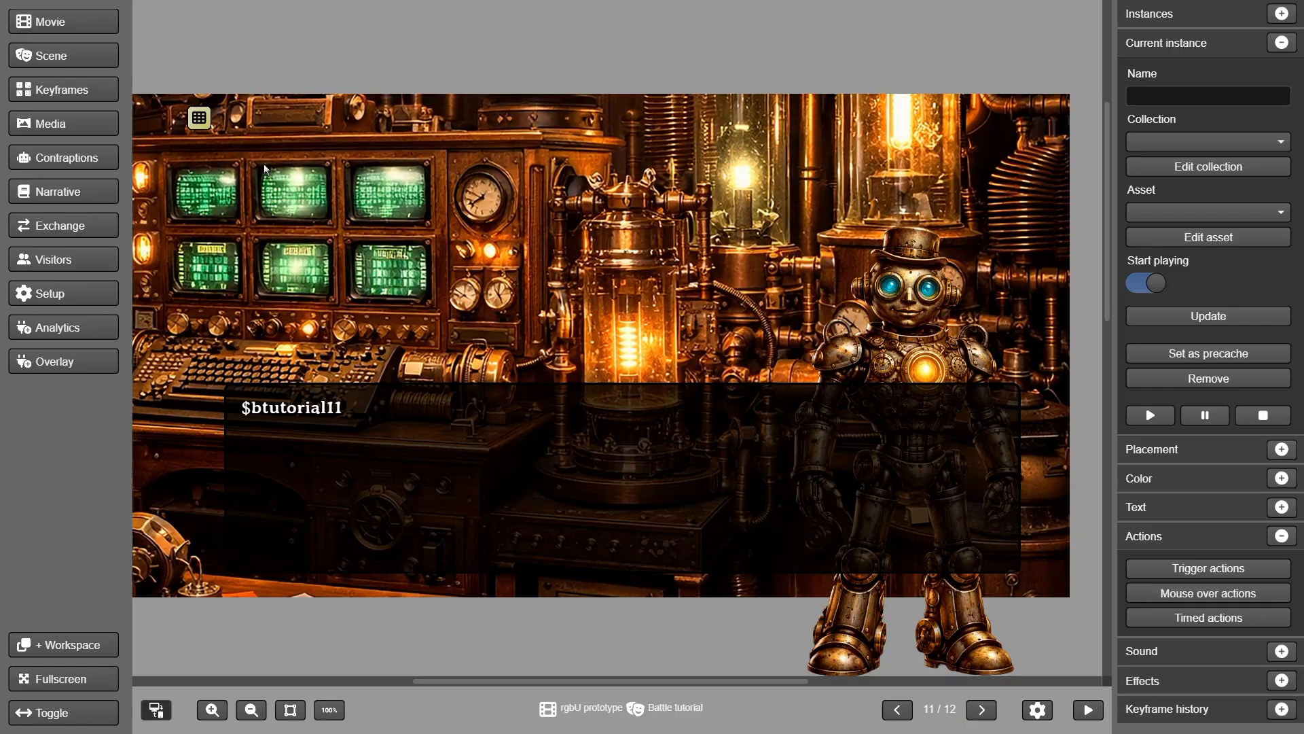
click(96, 54)
click(73, 222)
Delete the load-next-keyframe action from keyframe 12's NEXT button
click(974, 710)
click(955, 552)
click(1168, 568)
click(383, 201)
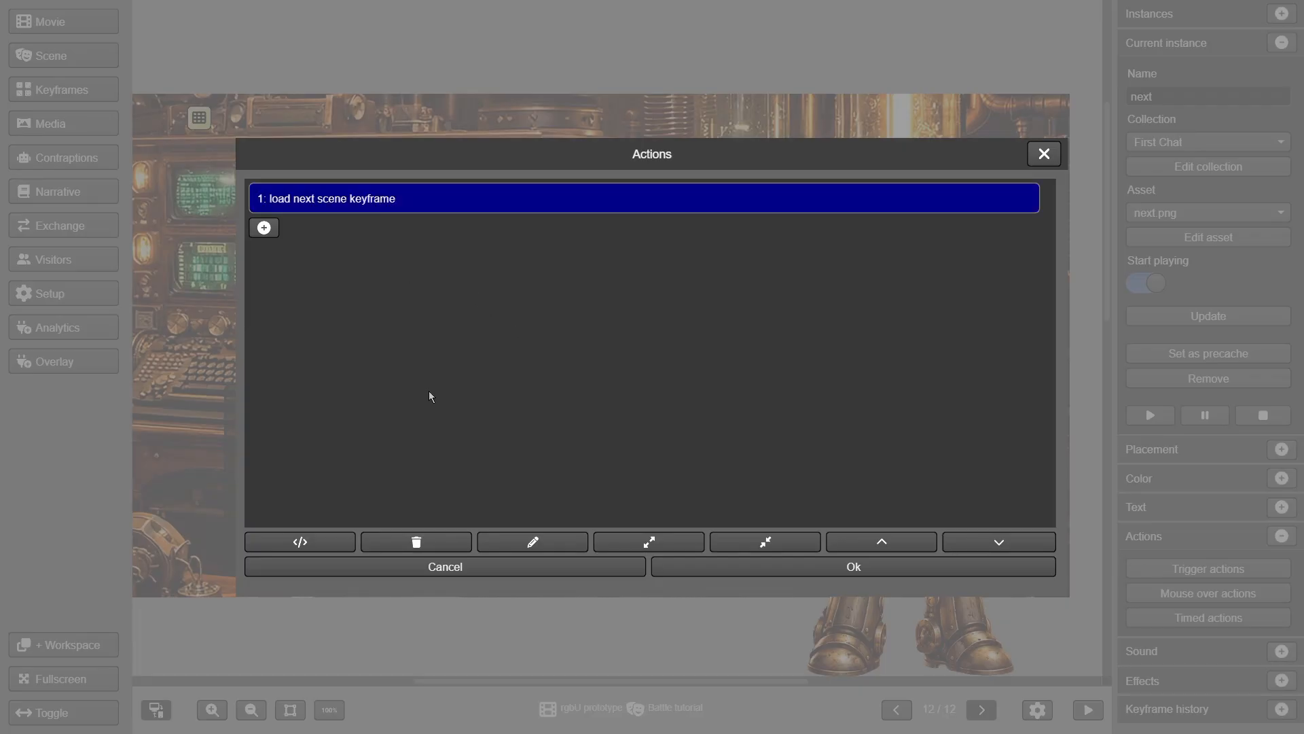
click(430, 540)
Give NEXT a card battle action: player cards $ship1,$ship2 versus opponent 'white'
click(264, 199)
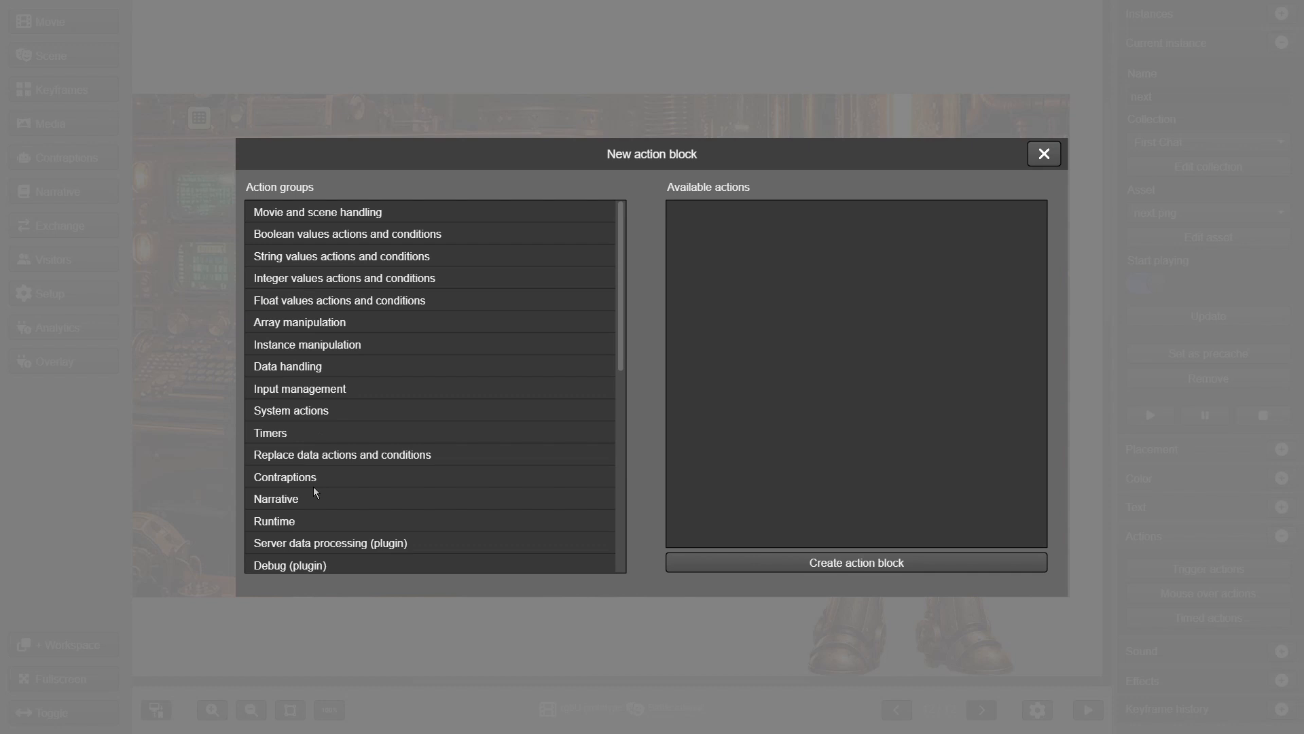
click(309, 500)
scroll(757, 382, down, 1)
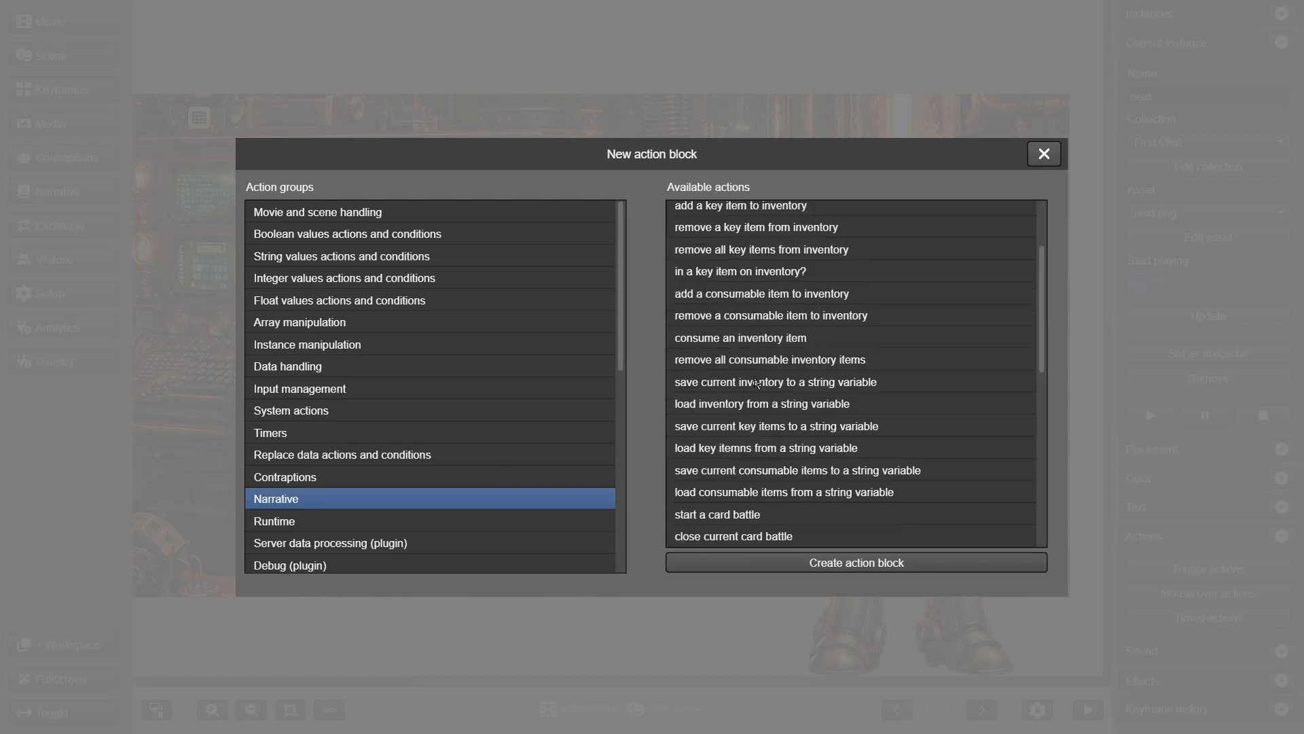
click(718, 515)
click(720, 563)
click(316, 200)
text($ship1,$ship2)
click(273, 240)
text(white)
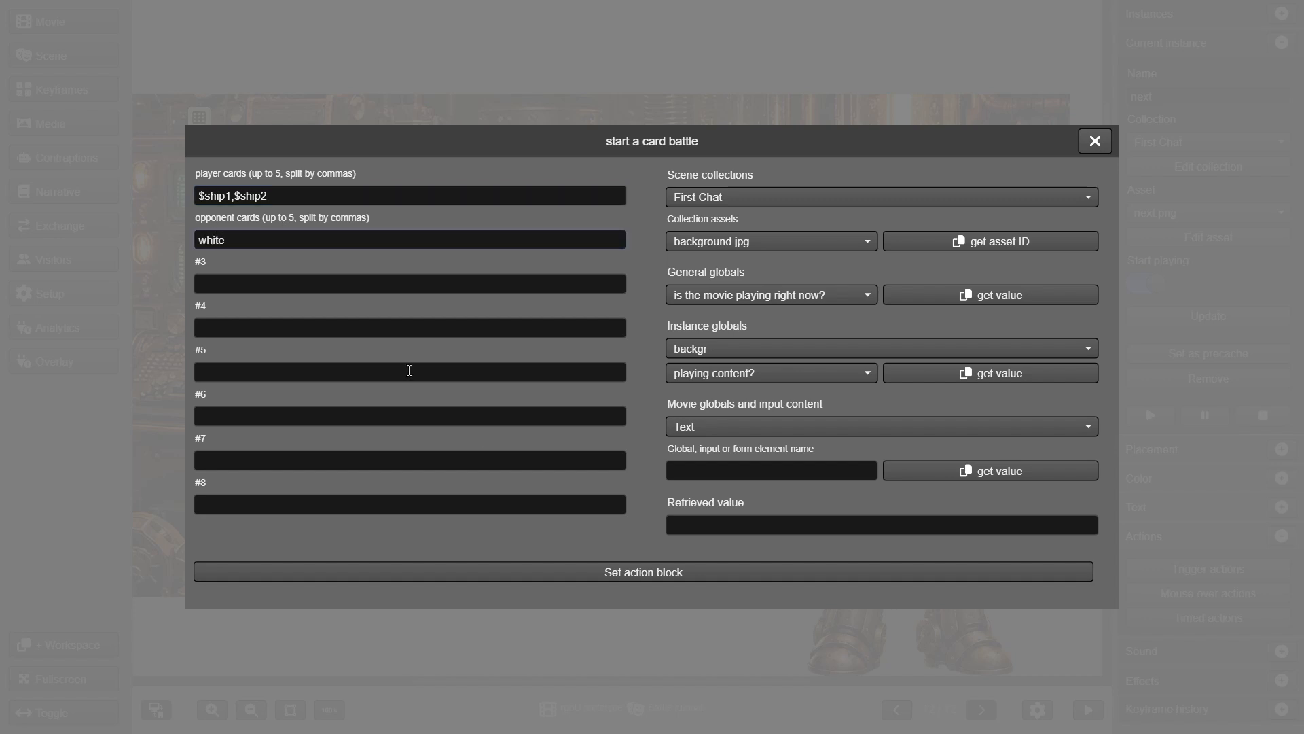
click(566, 572)
Make the battle's on-victory outcome load the next scene keyframe and save
click(311, 207)
click(275, 304)
click(299, 213)
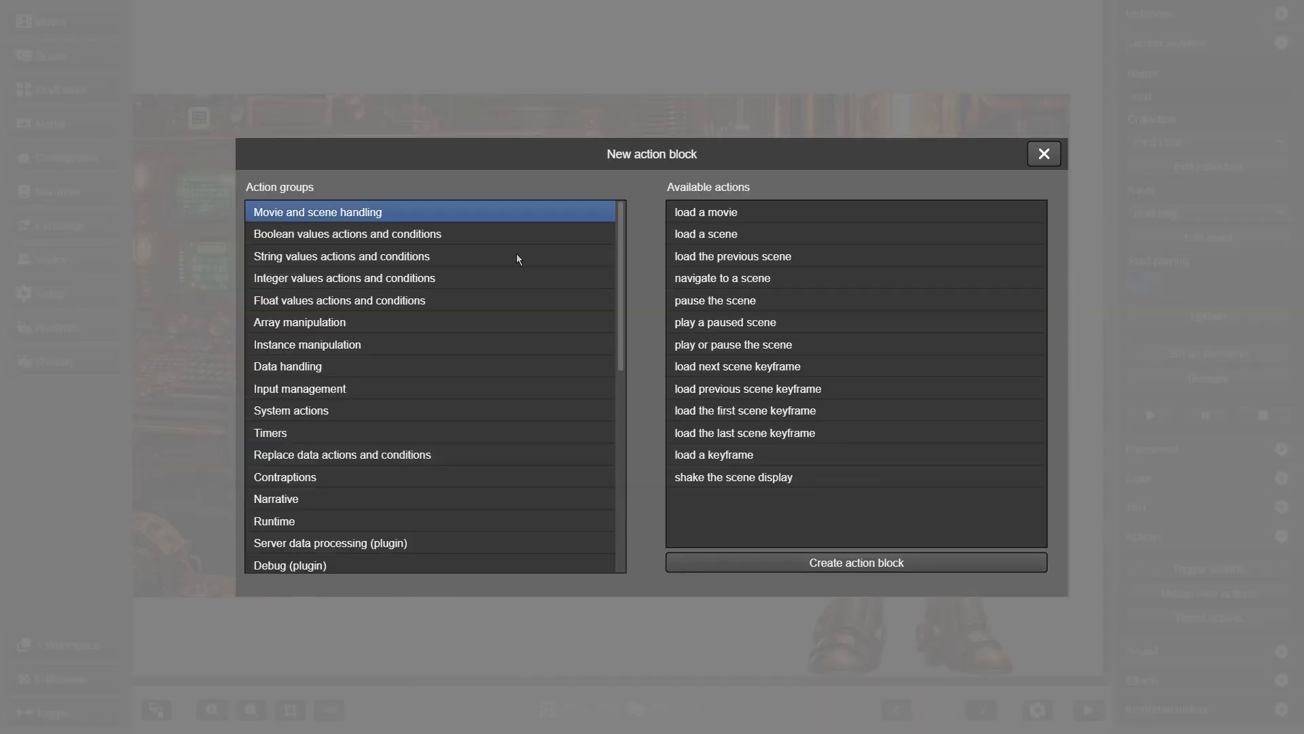
click(806, 367)
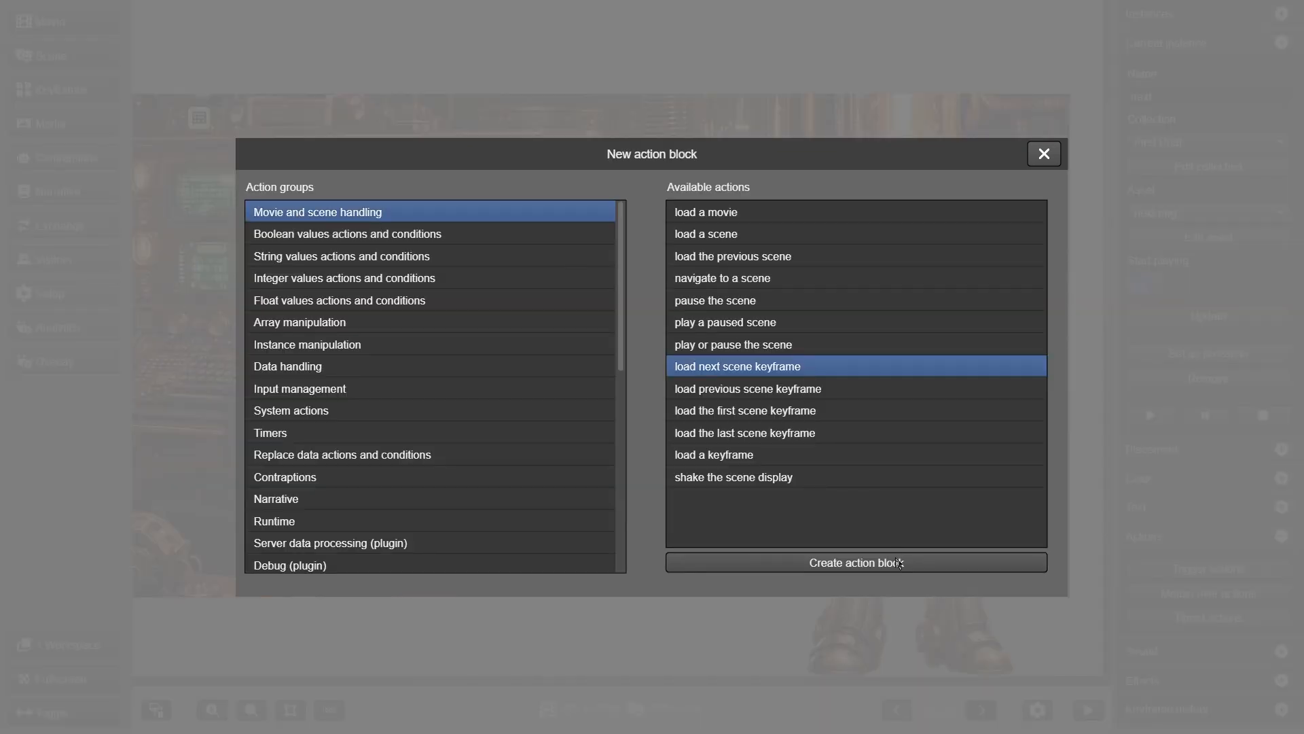
click(898, 568)
click(899, 573)
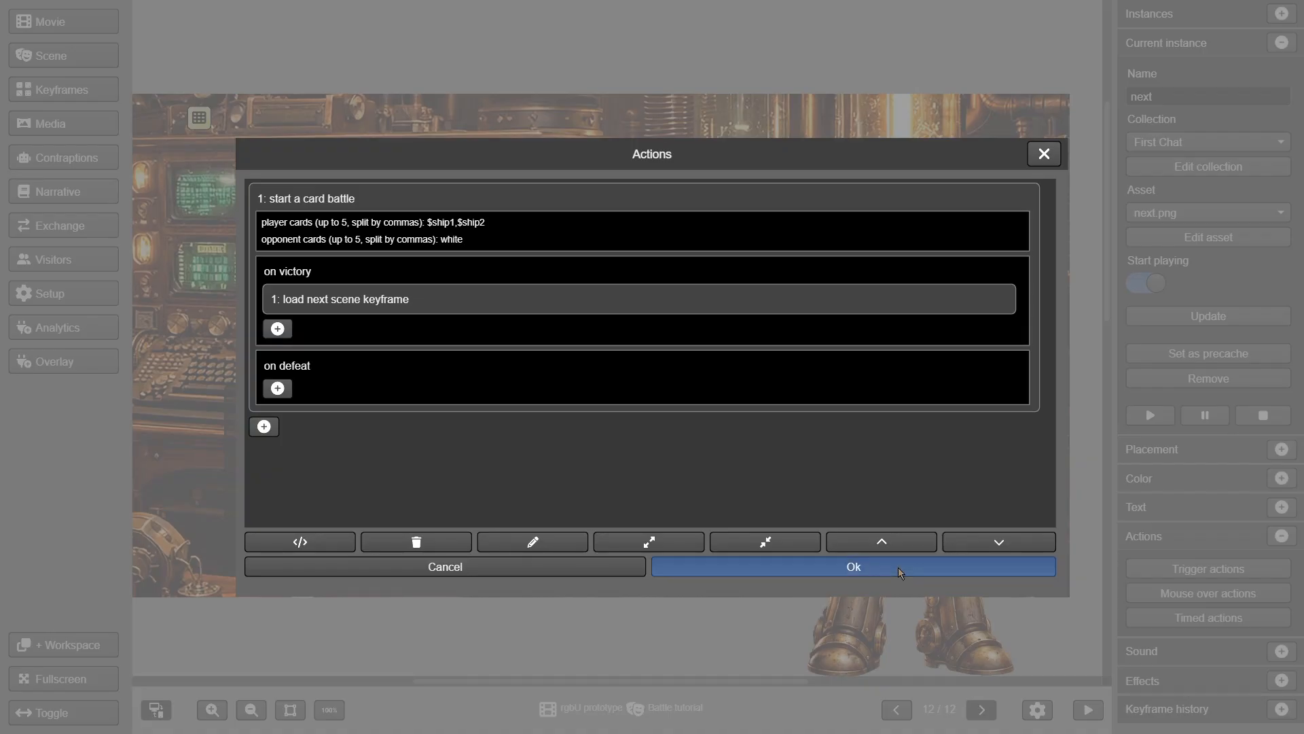
click(890, 588)
click(64, 84)
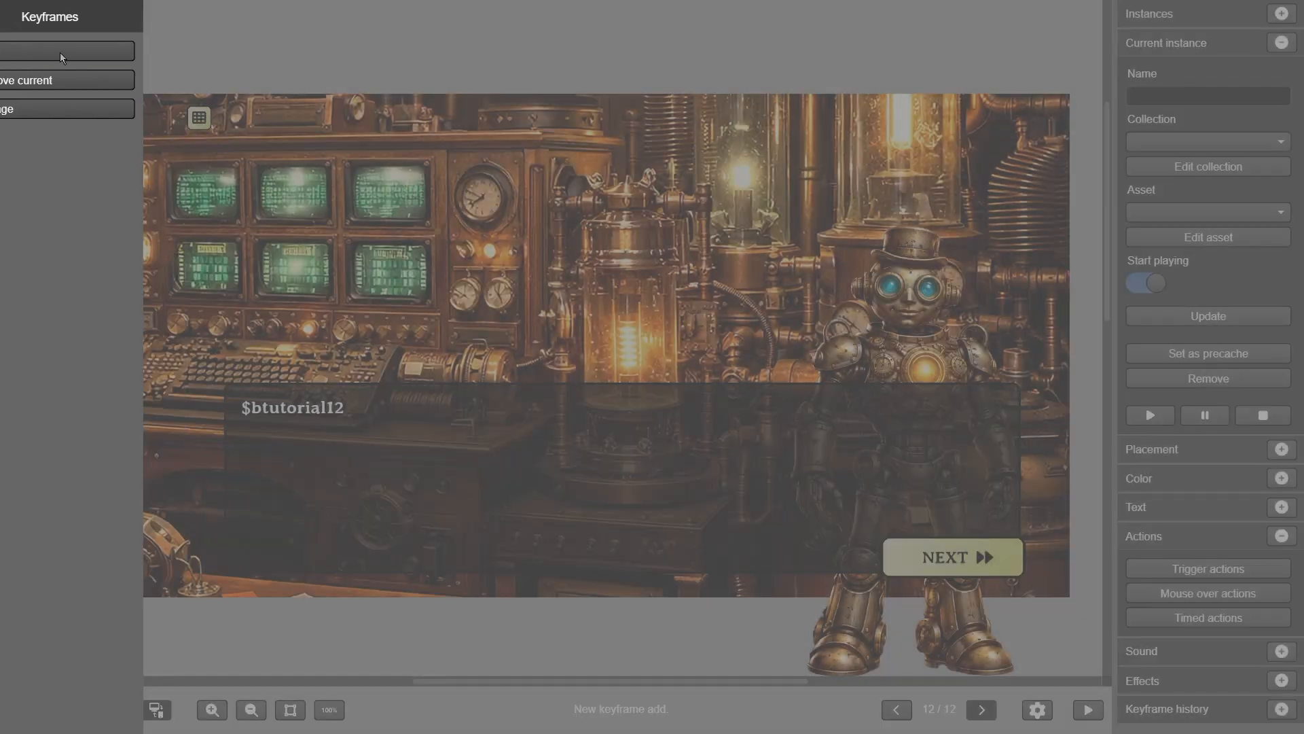
Add keyframe 13 with its dialogue text set to $btutorial13
click(60, 52)
click(292, 408)
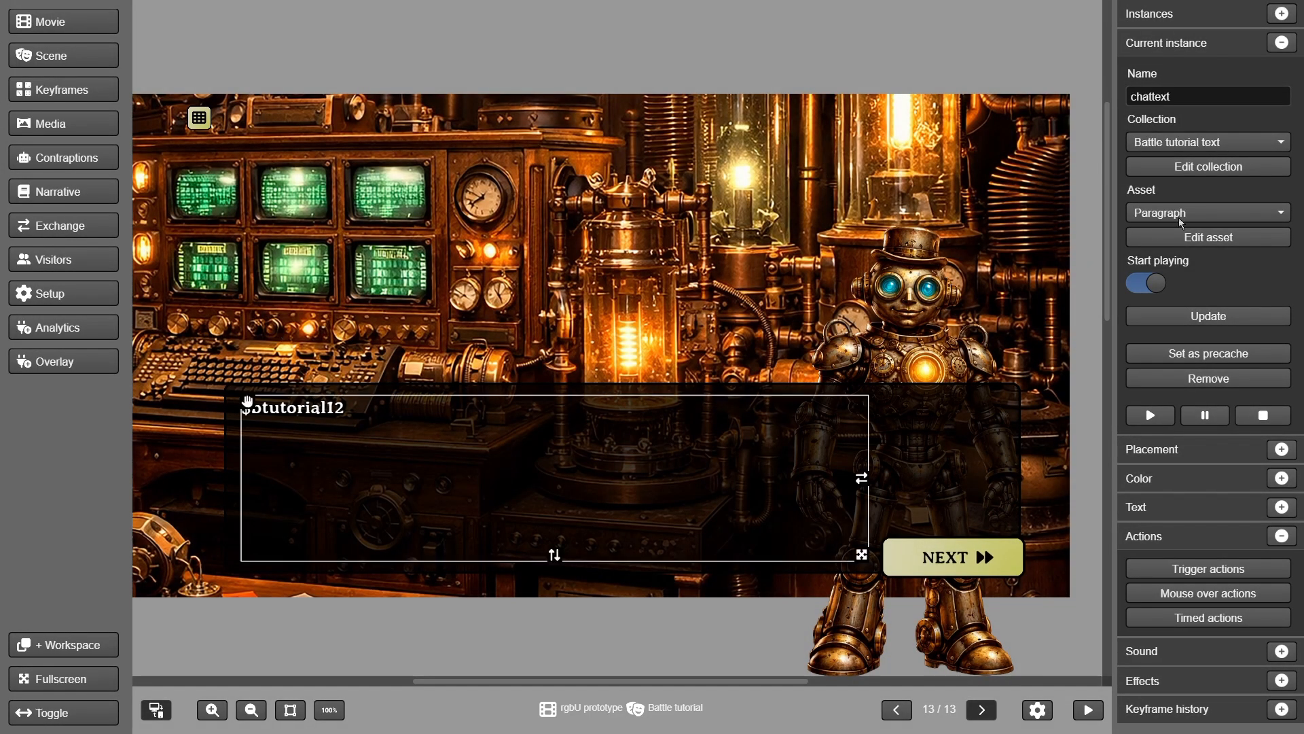
click(1209, 213)
click(1186, 324)
Replace NEXT's card battle action with a load-next-scene-keyframe action
click(1016, 567)
click(1183, 569)
click(344, 204)
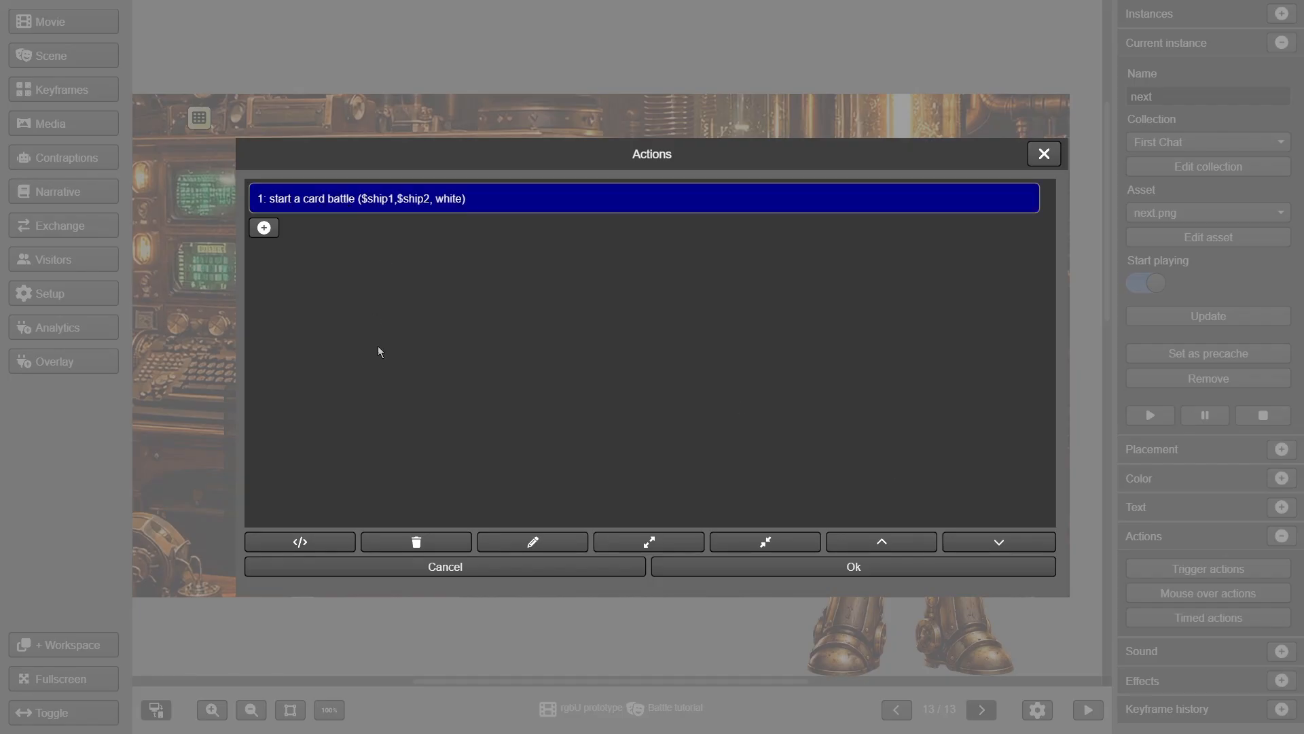
click(416, 541)
click(264, 193)
click(279, 211)
click(757, 365)
click(883, 563)
click(881, 573)
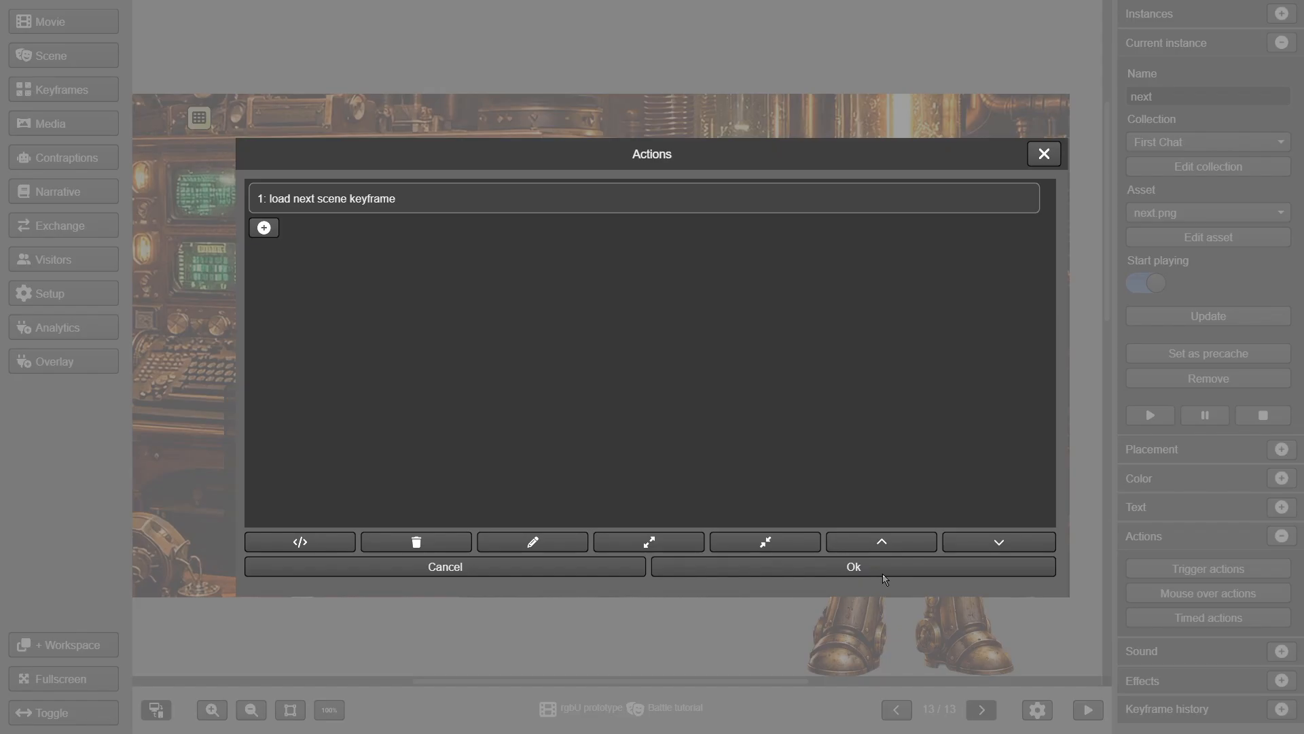
click(882, 573)
Add keyframe 14 with its dialogue text set to $btutorial14
click(85, 80)
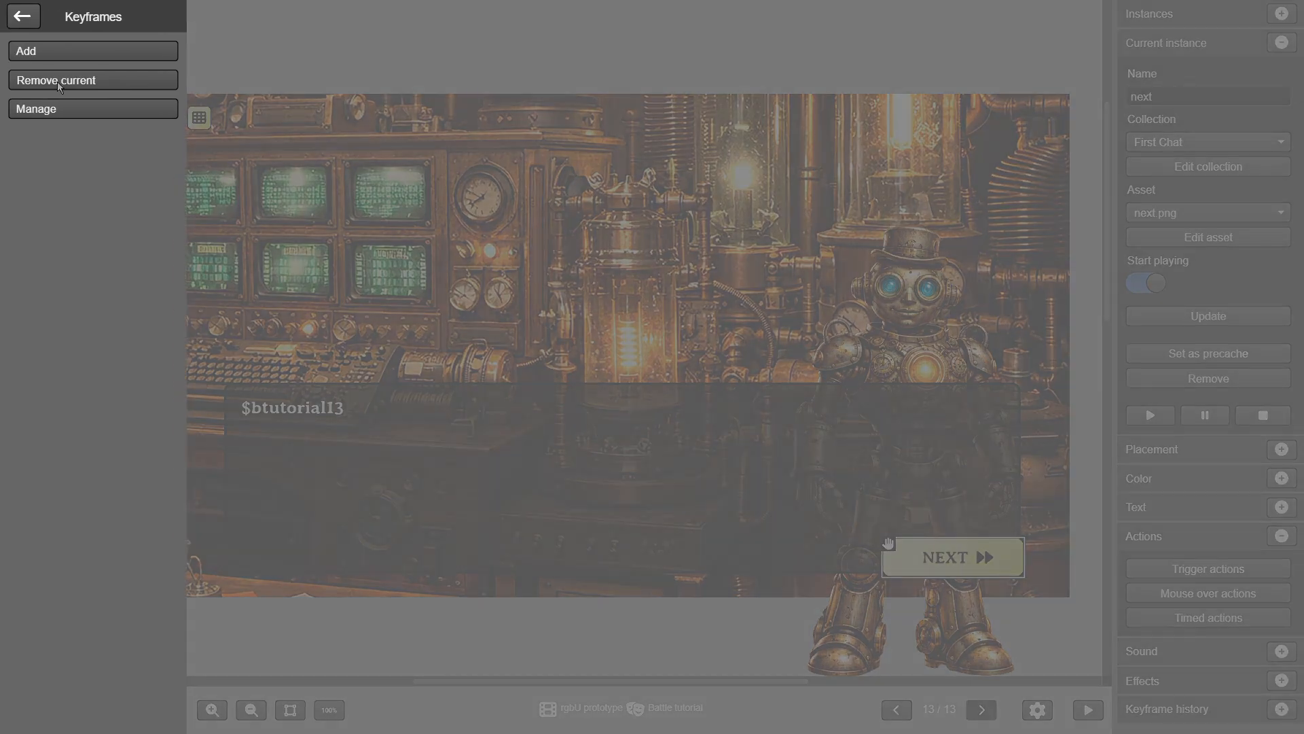
click(51, 50)
click(292, 408)
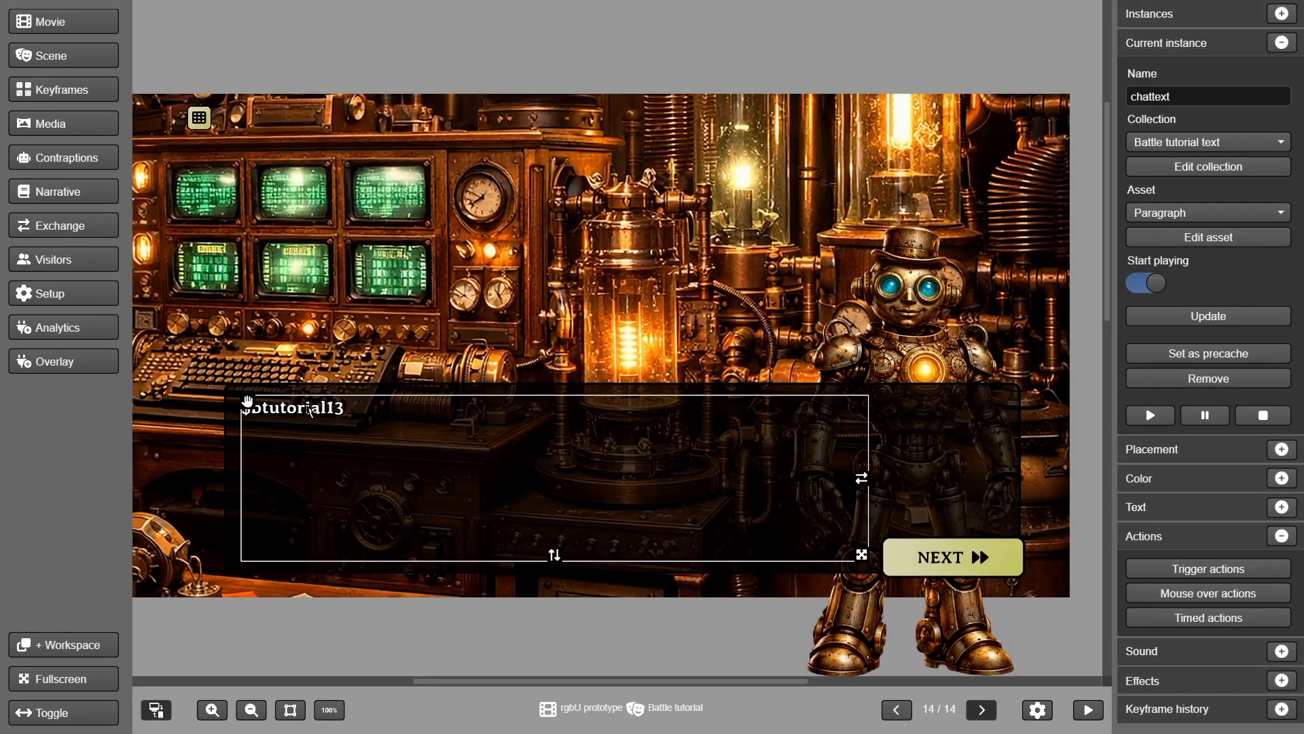
click(1209, 213)
click(1185, 324)
click(1192, 317)
Delete the load-next-keyframe action from keyframe 14's NEXT button
click(957, 562)
click(1194, 579)
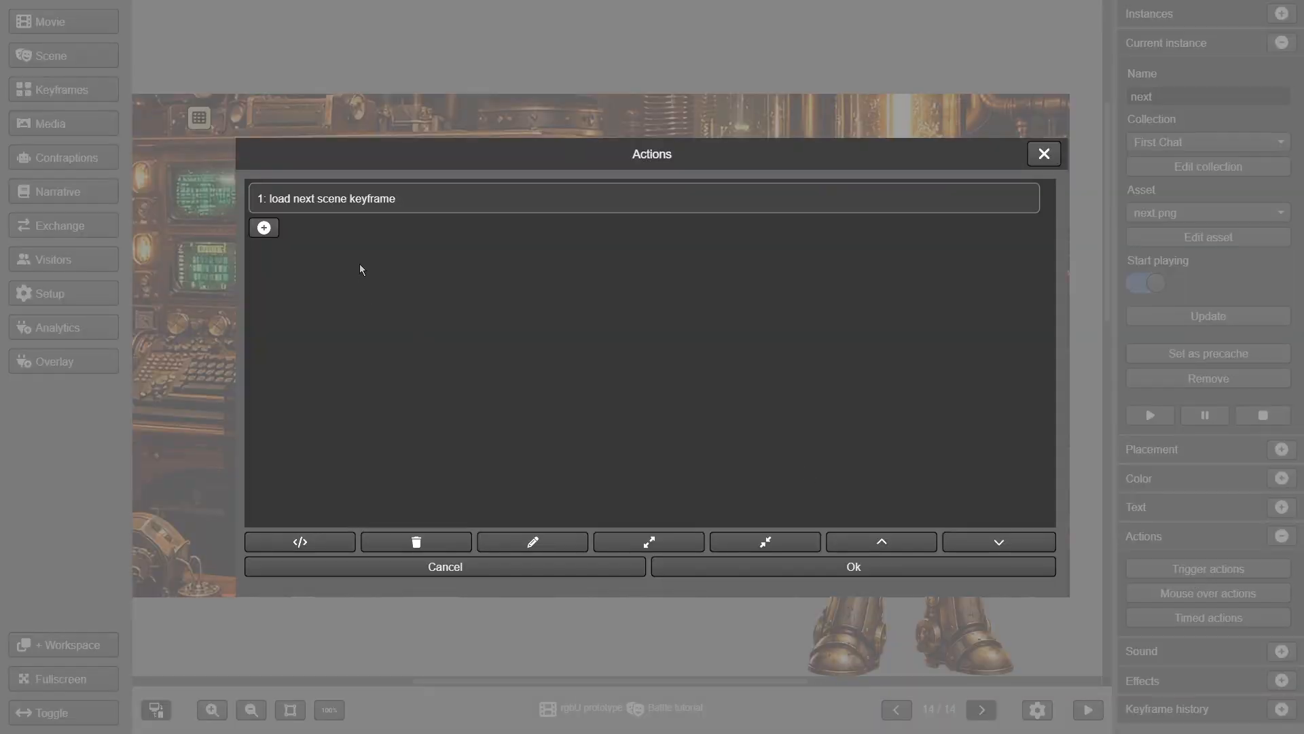
click(349, 204)
click(412, 542)
click(694, 570)
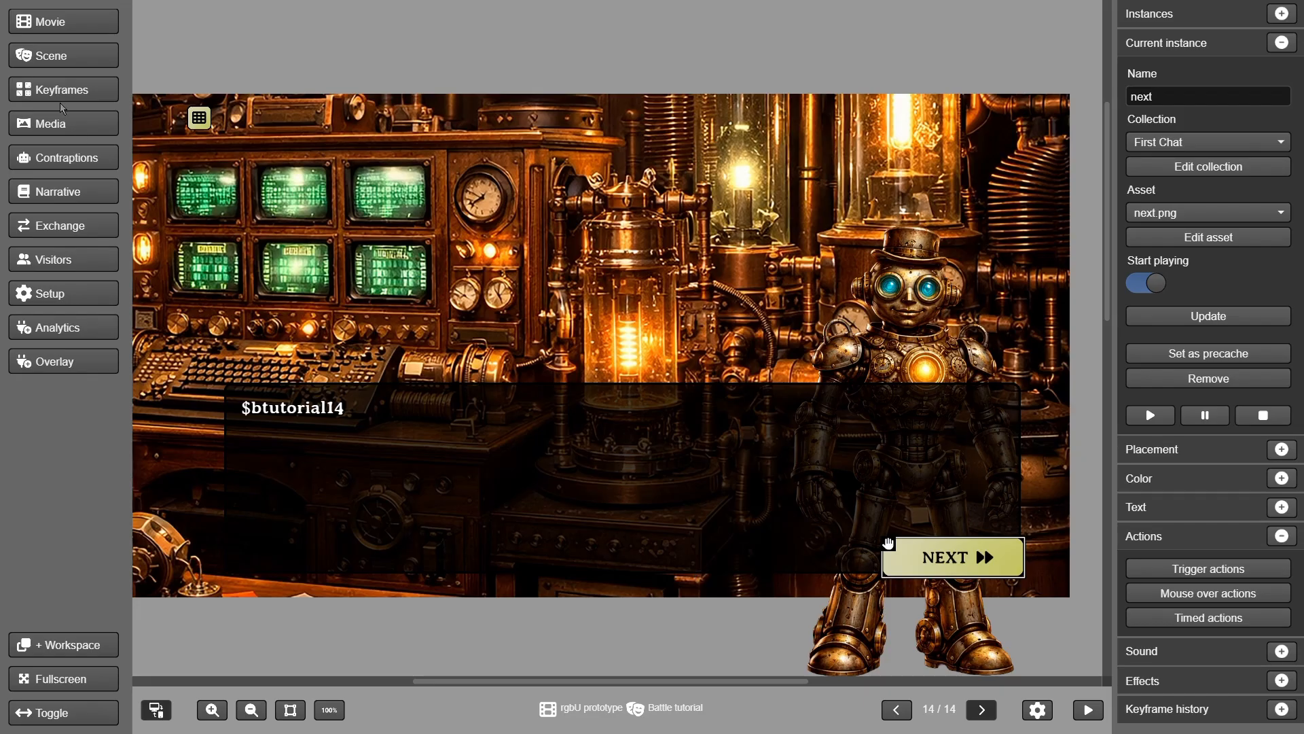
click(51, 57)
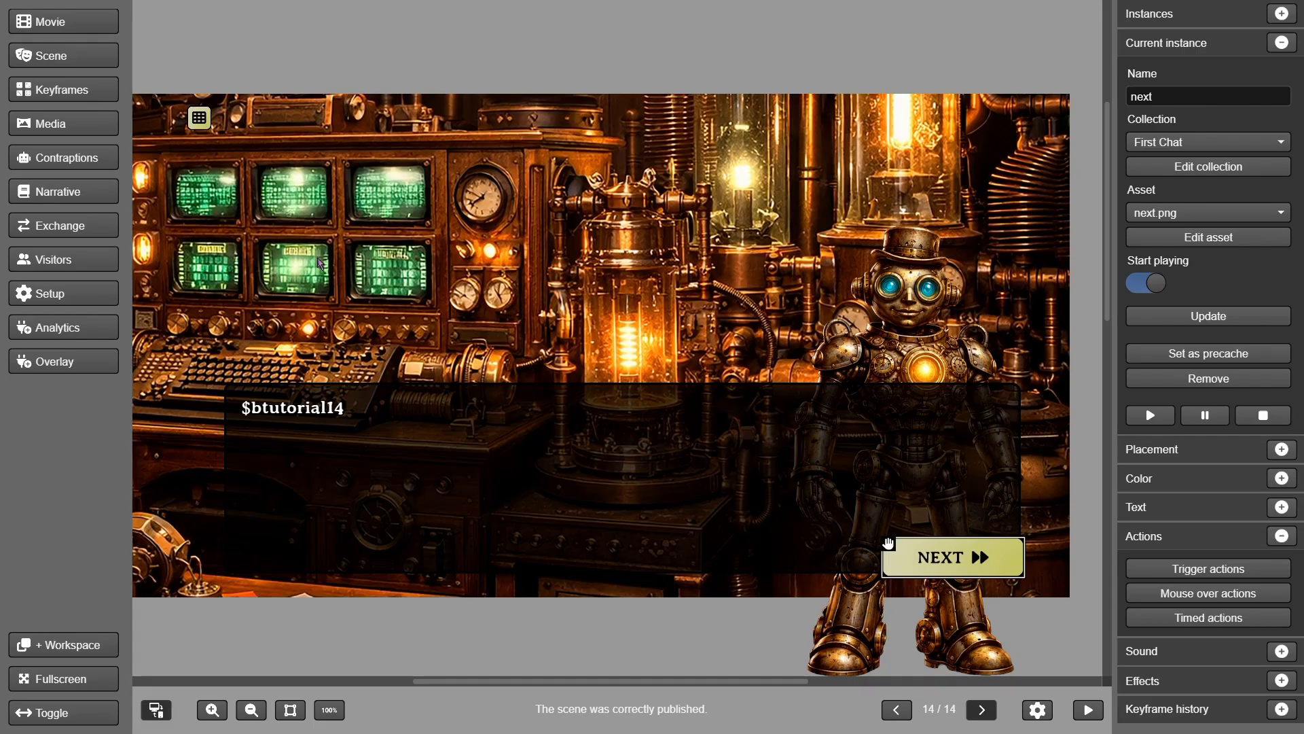
Step back through the keyframes to keyframe 1
click(898, 711)
click(896, 710)
click(897, 710)
click(896, 710)
click(897, 710)
click(900, 710)
click(901, 712)
click(902, 712)
click(901, 712)
click(902, 712)
click(902, 712)
click(902, 712)
click(901, 712)
Make the Battle tutorial a static scene and publish it
click(84, 61)
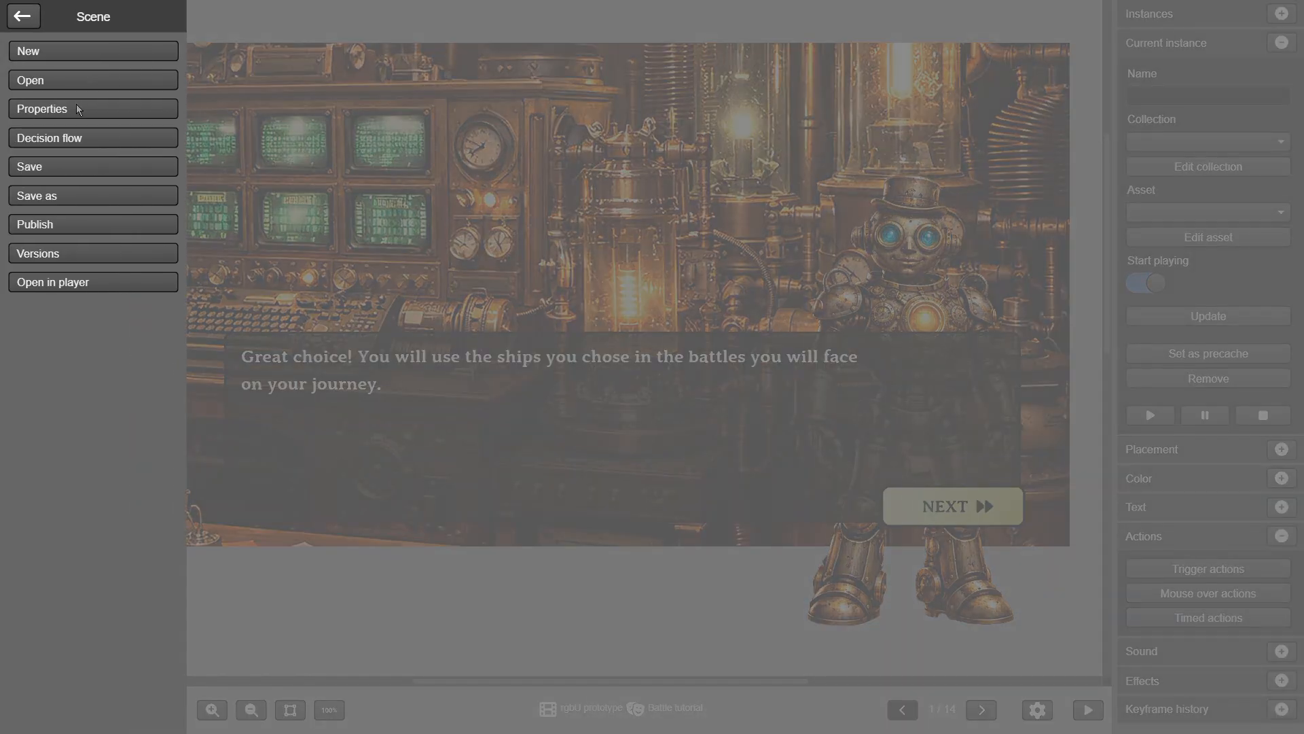
click(76, 108)
click(258, 365)
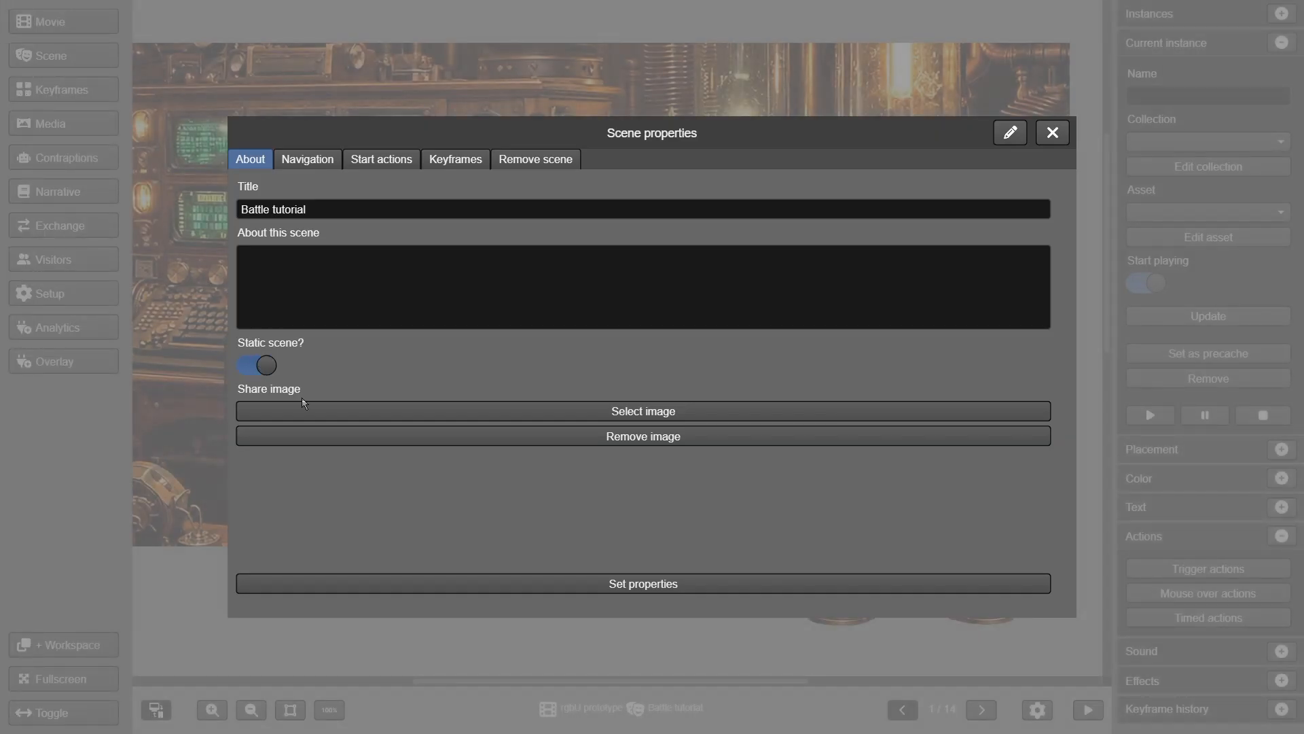
click(627, 585)
click(78, 55)
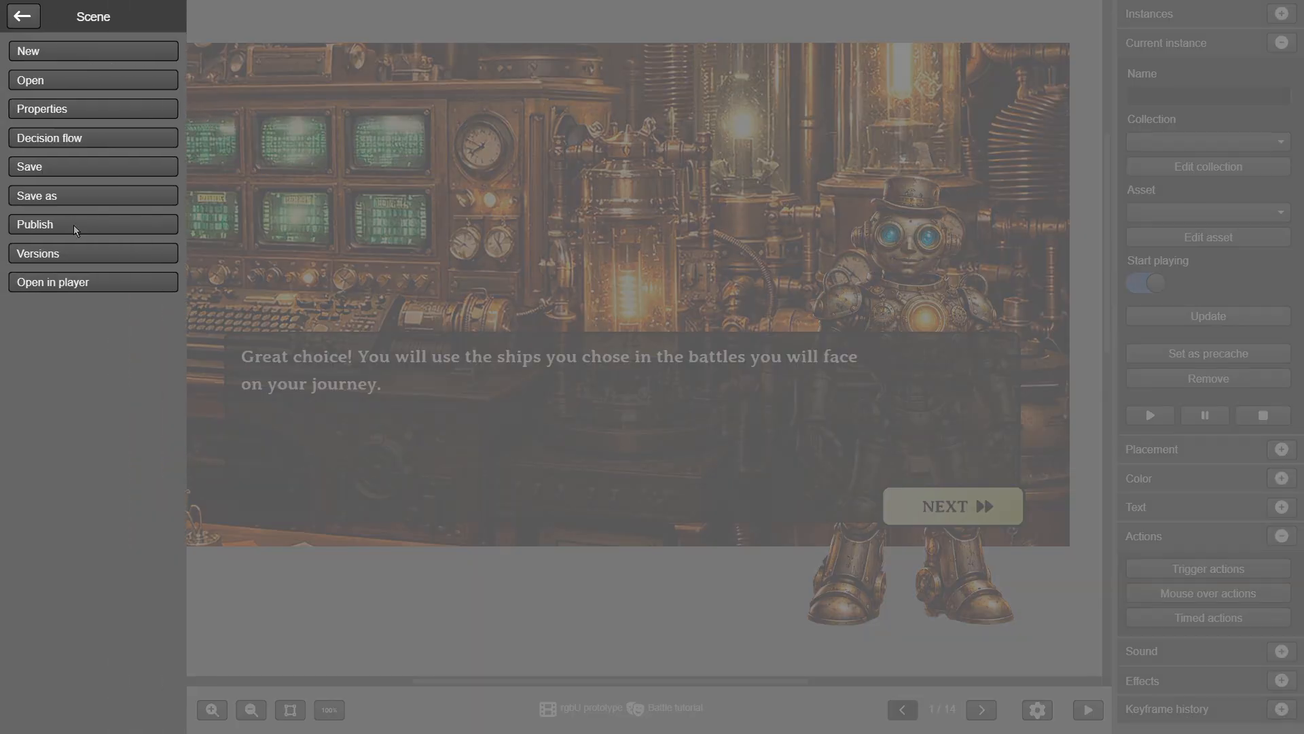
click(74, 227)
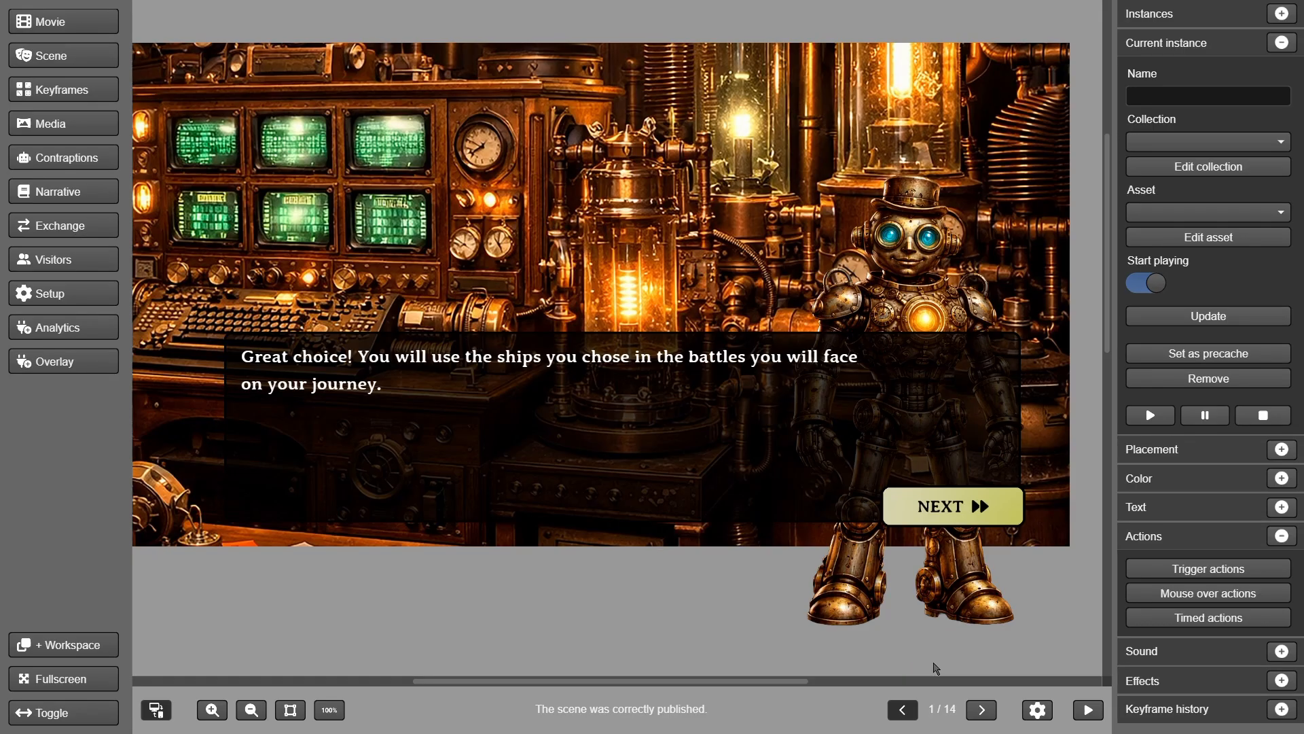
Review the testing setup (English strings, ship1 red, ship2 blue), then start a test play
click(1038, 709)
click(496, 245)
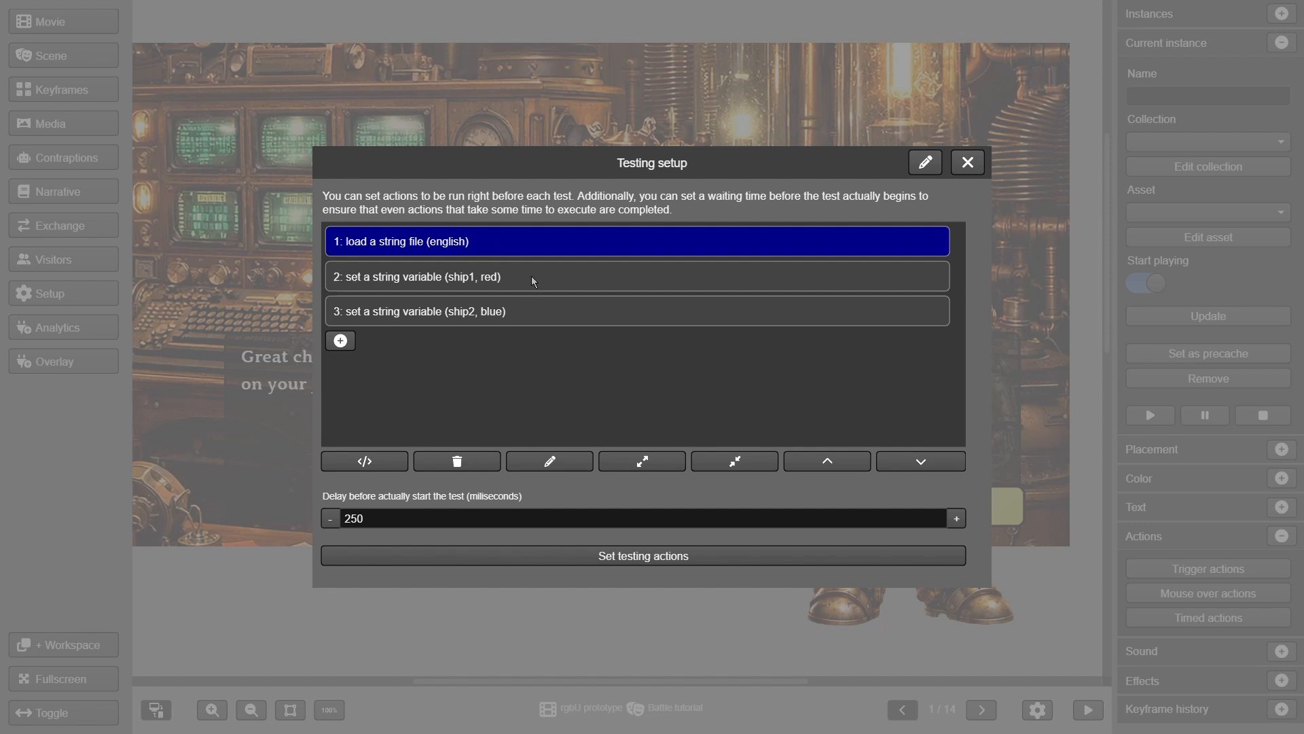
click(531, 276)
click(549, 316)
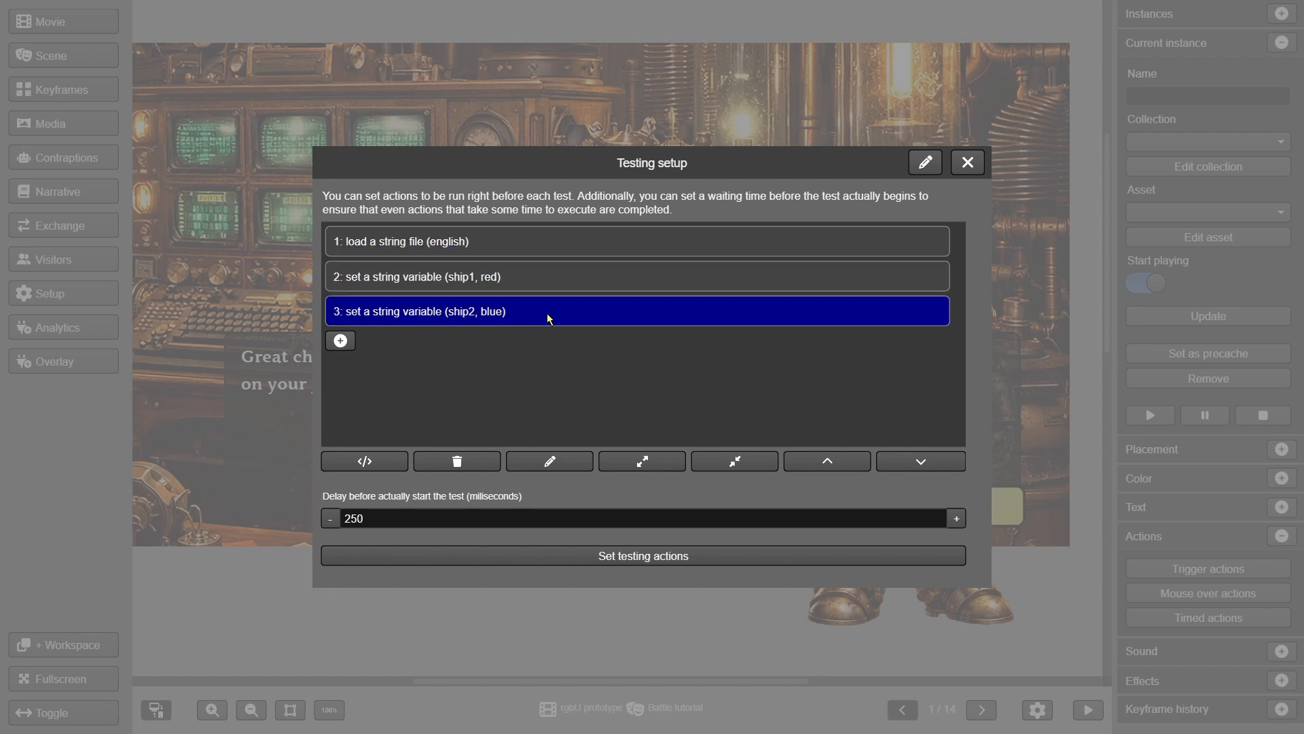
click(968, 163)
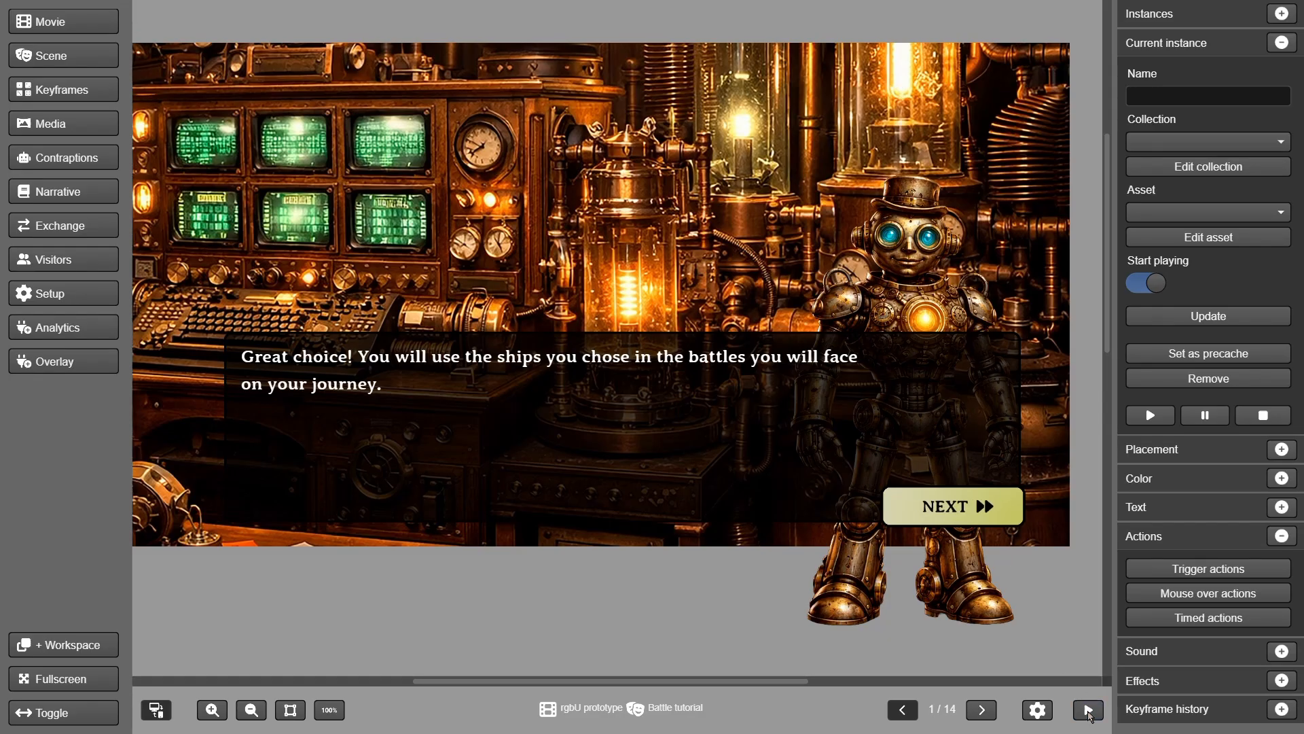
click(1089, 711)
Advance the tutorial dialogue and win the practice battle comparing Red and Blue
click(1054, 627)
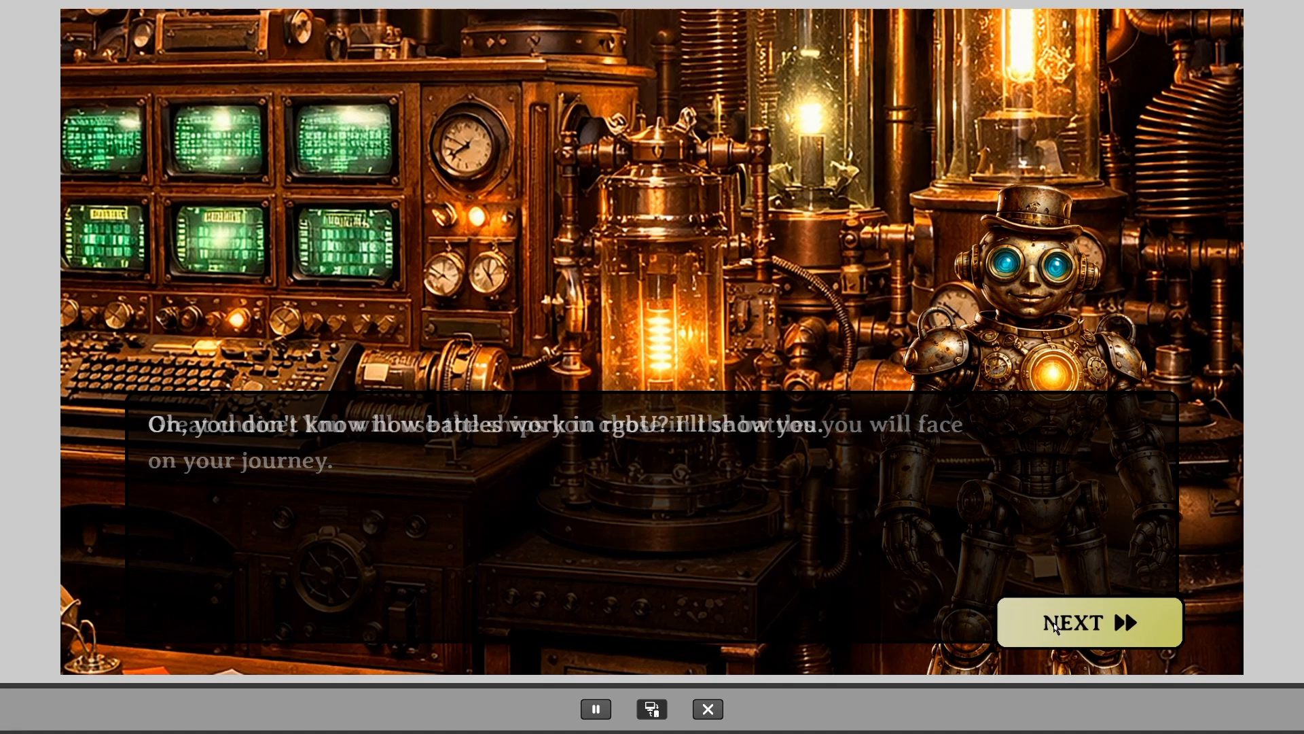
click(1054, 627)
click(1054, 627)
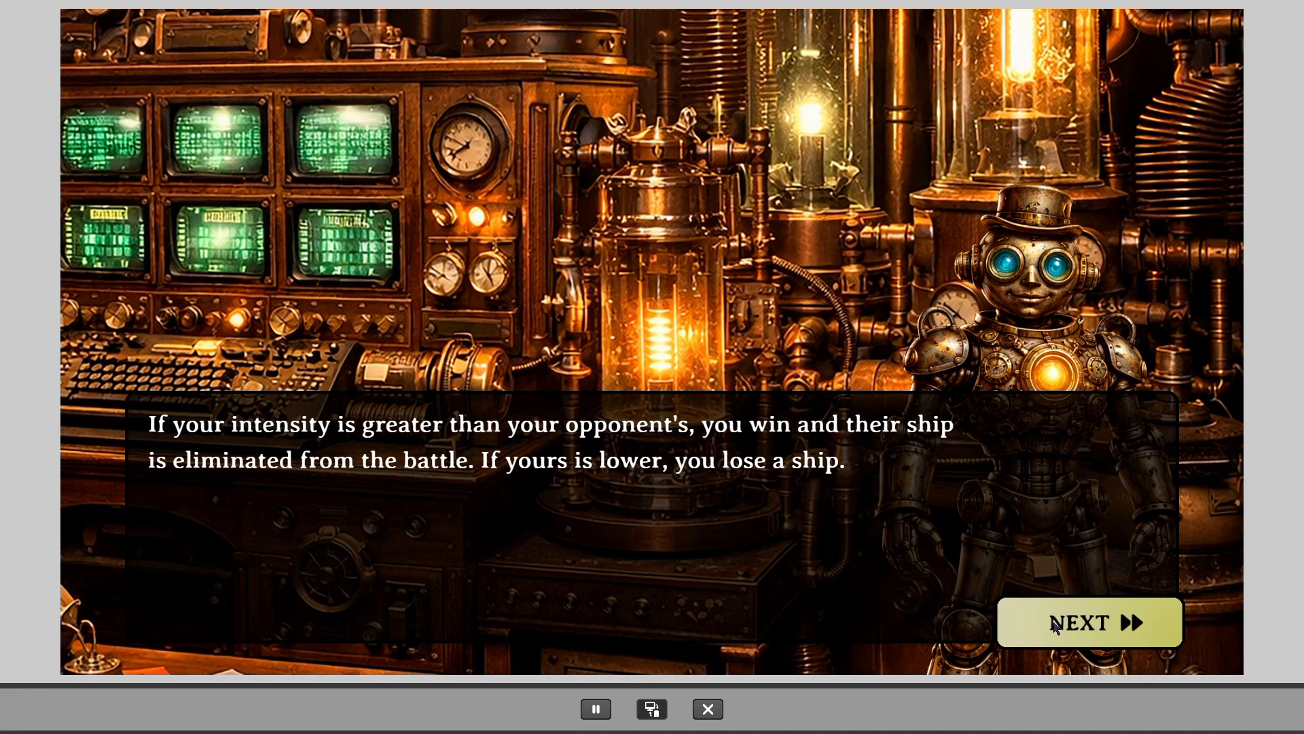
click(1054, 628)
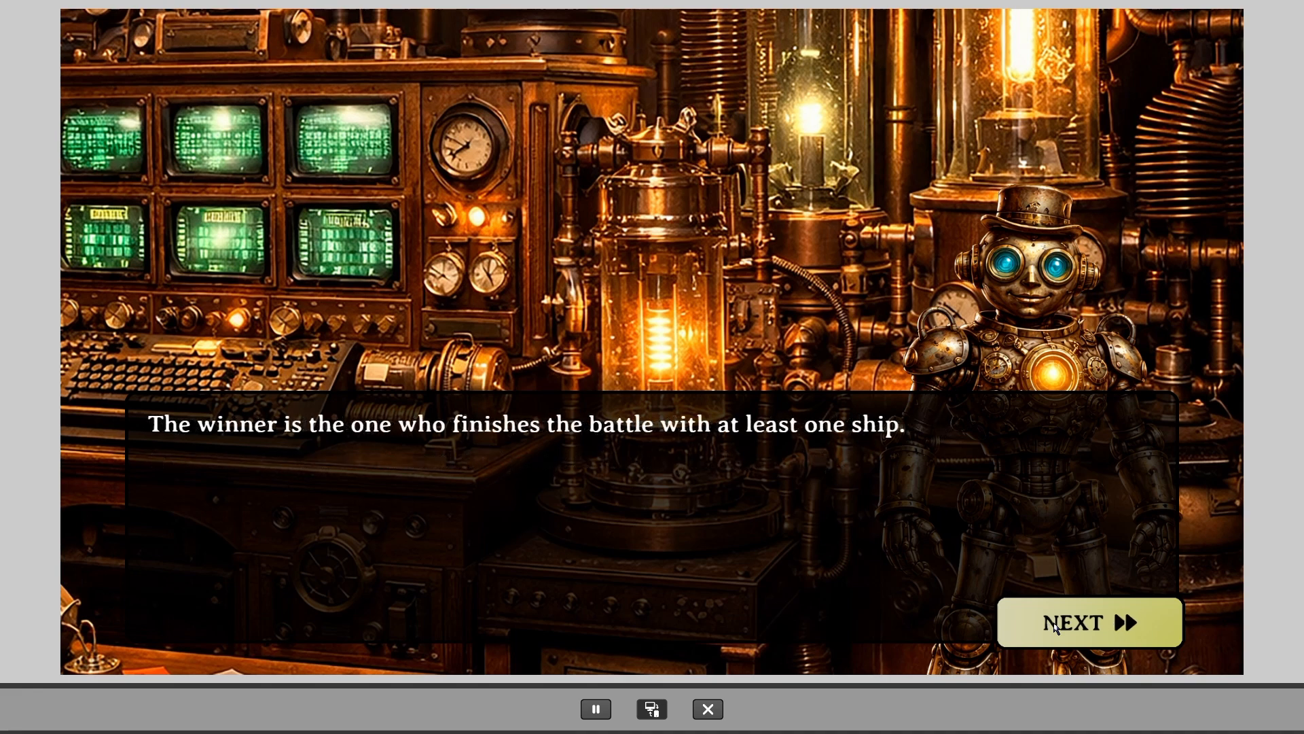
click(1055, 627)
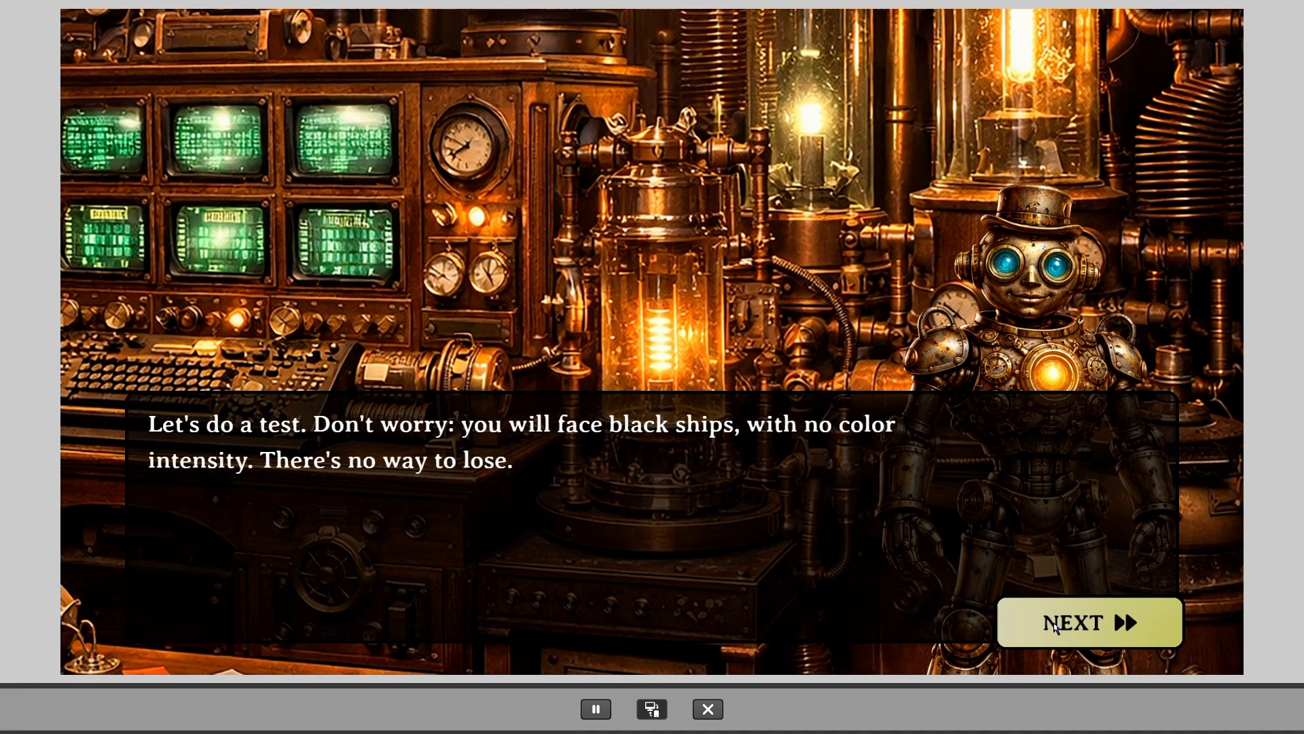
click(1055, 627)
click(473, 351)
click(411, 510)
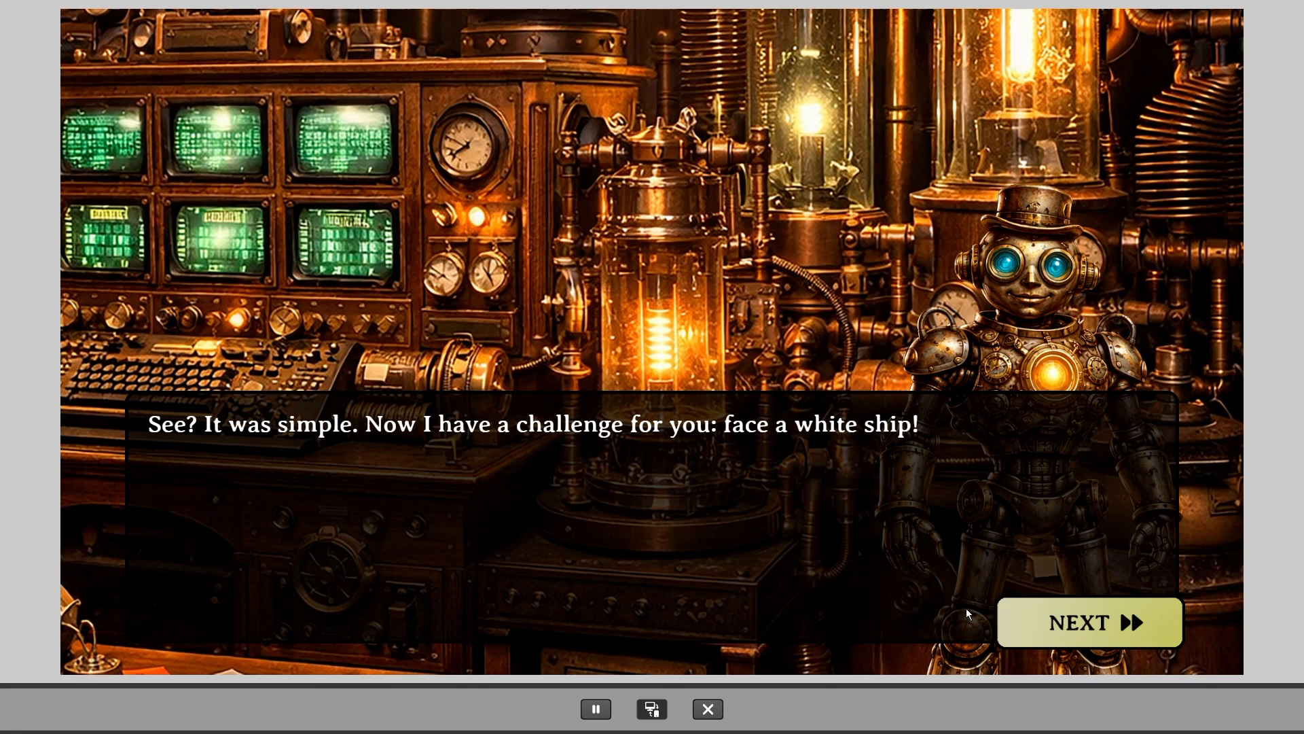
Fight the white ship comparing Green and Red, then continue to the inventory instructions
click(1064, 632)
click(501, 421)
click(496, 358)
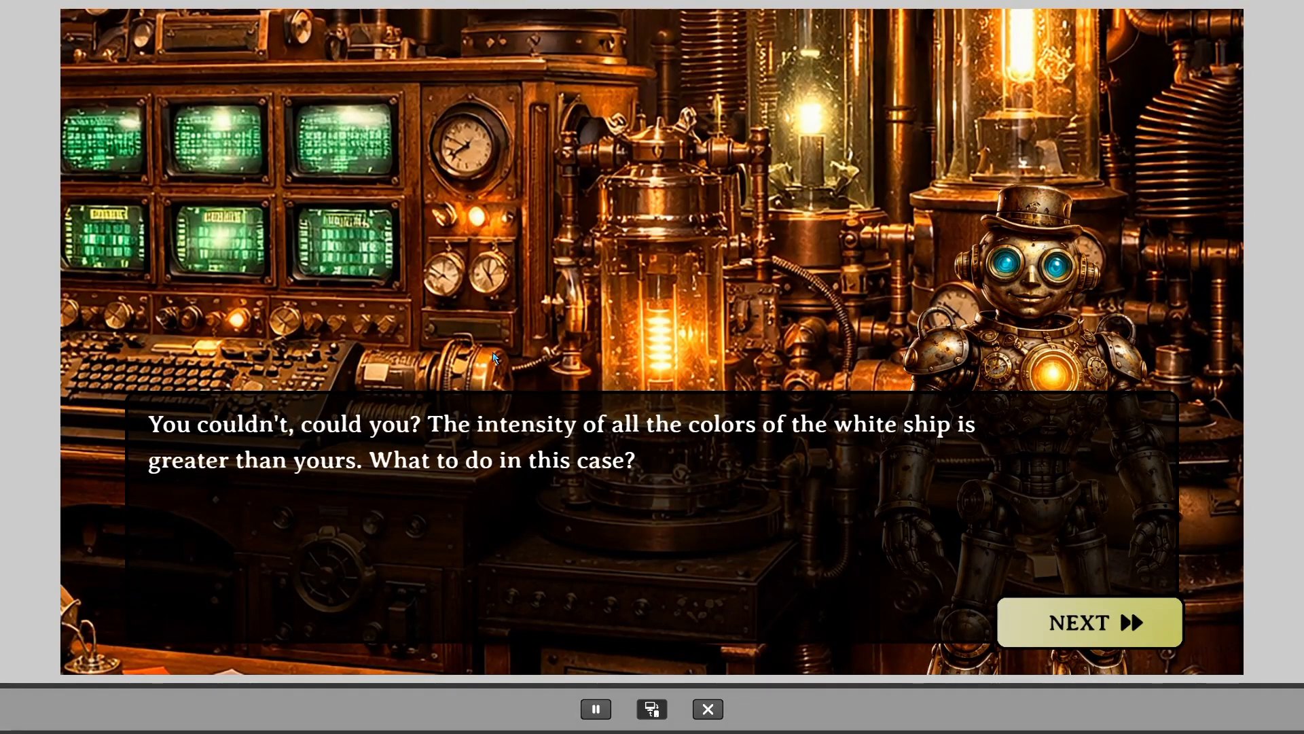
click(1058, 624)
click(1058, 624)
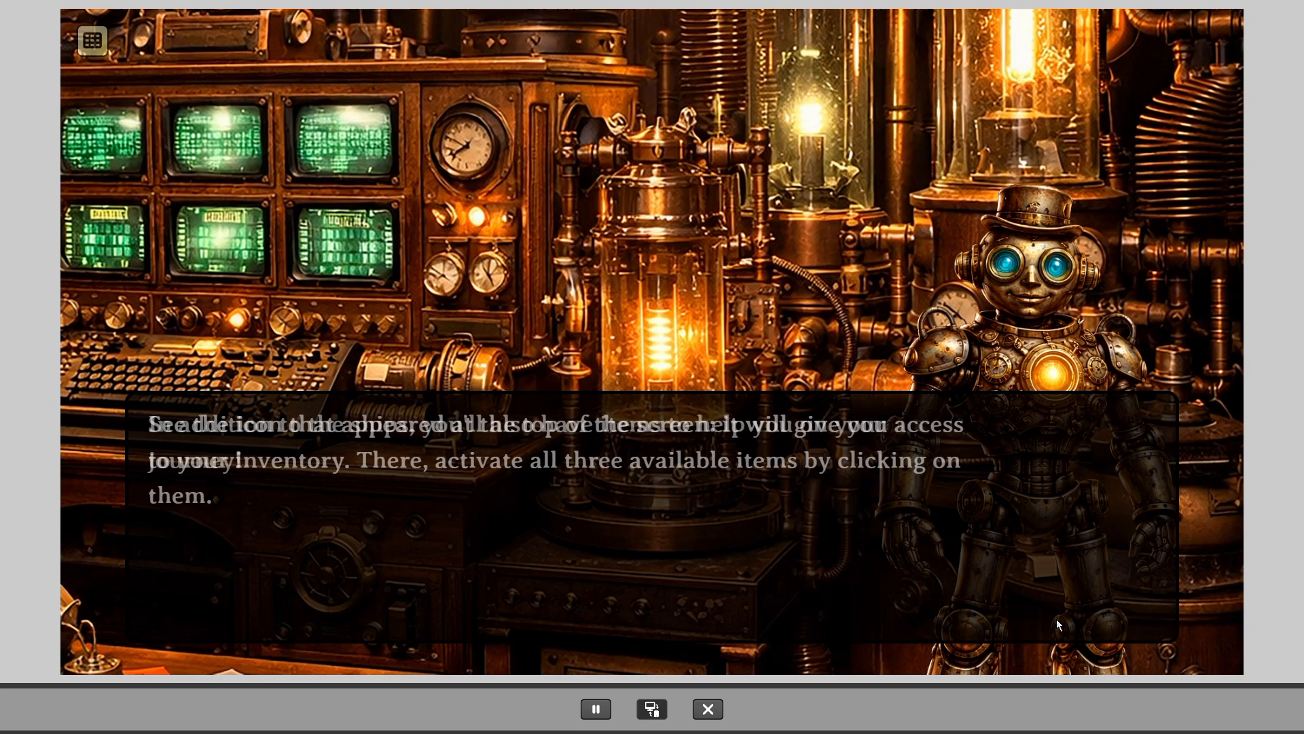
Use the Full Color Charge item, win the white-ship rematch with Red, and close the test
click(93, 42)
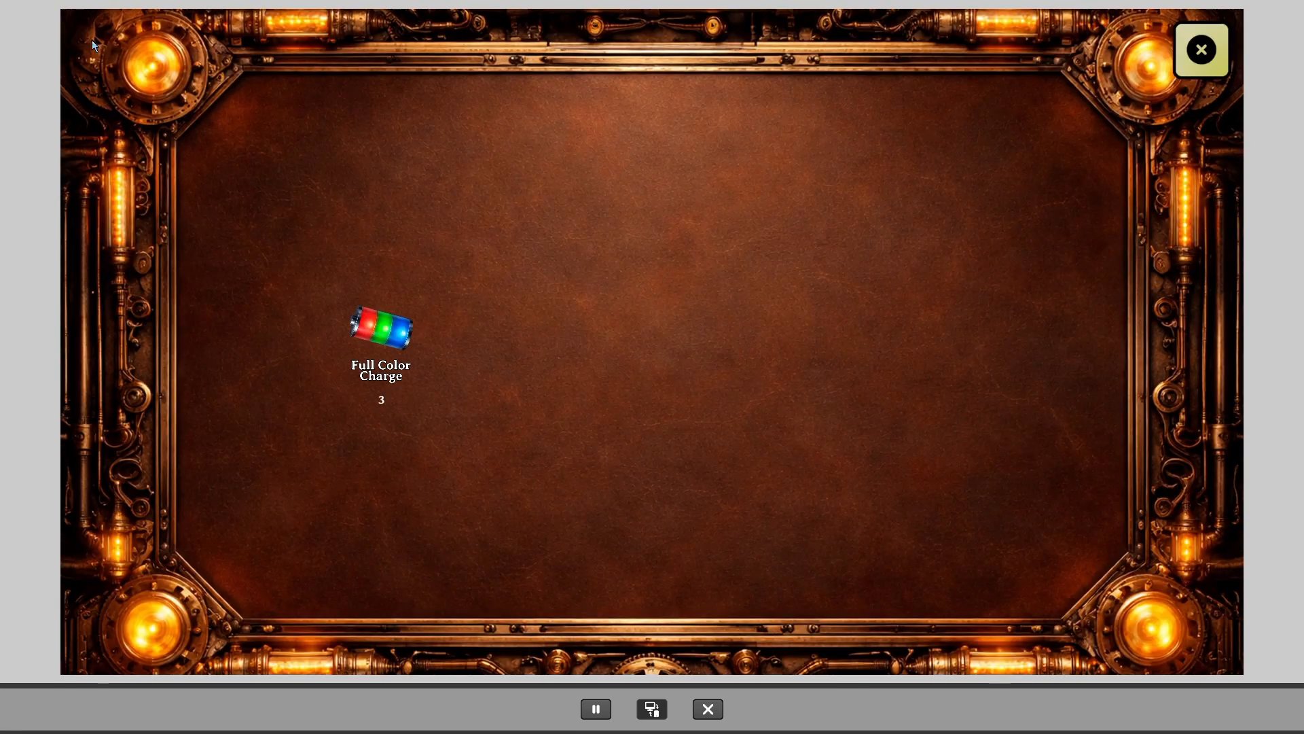
click(382, 329)
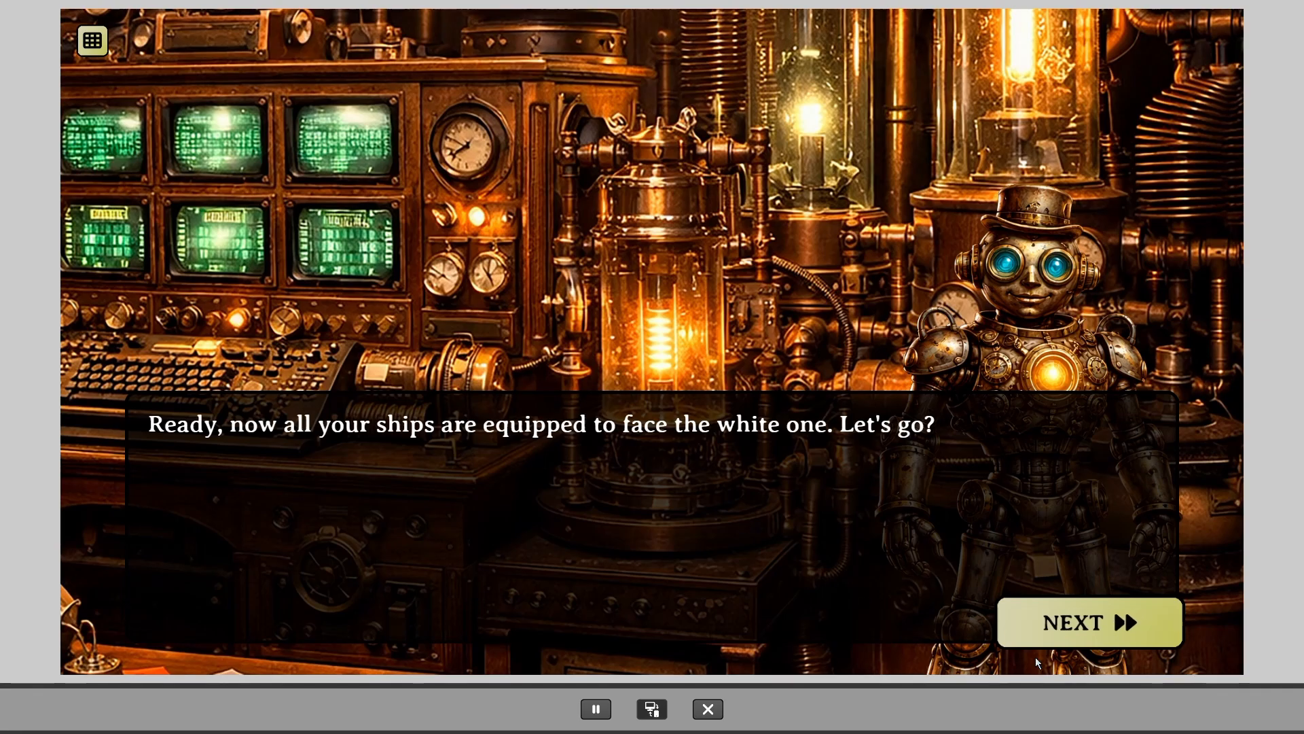
click(1074, 644)
click(522, 352)
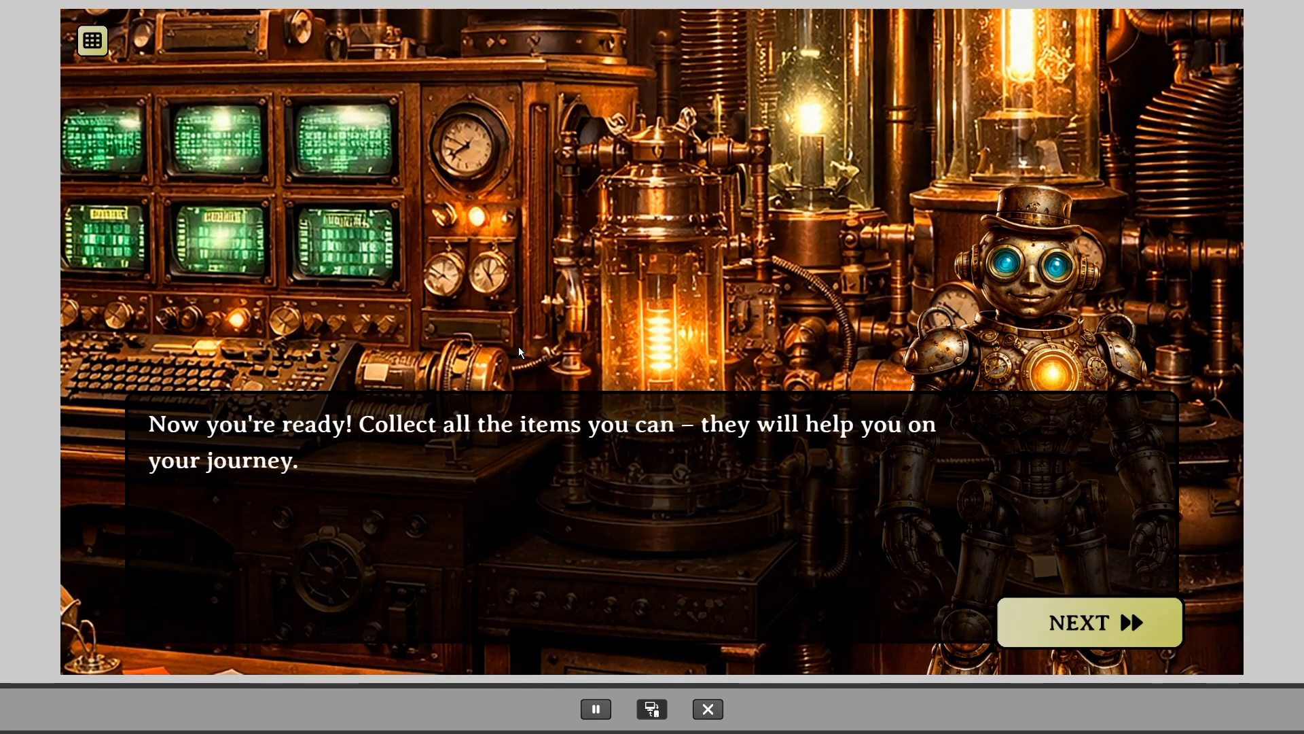
click(1033, 619)
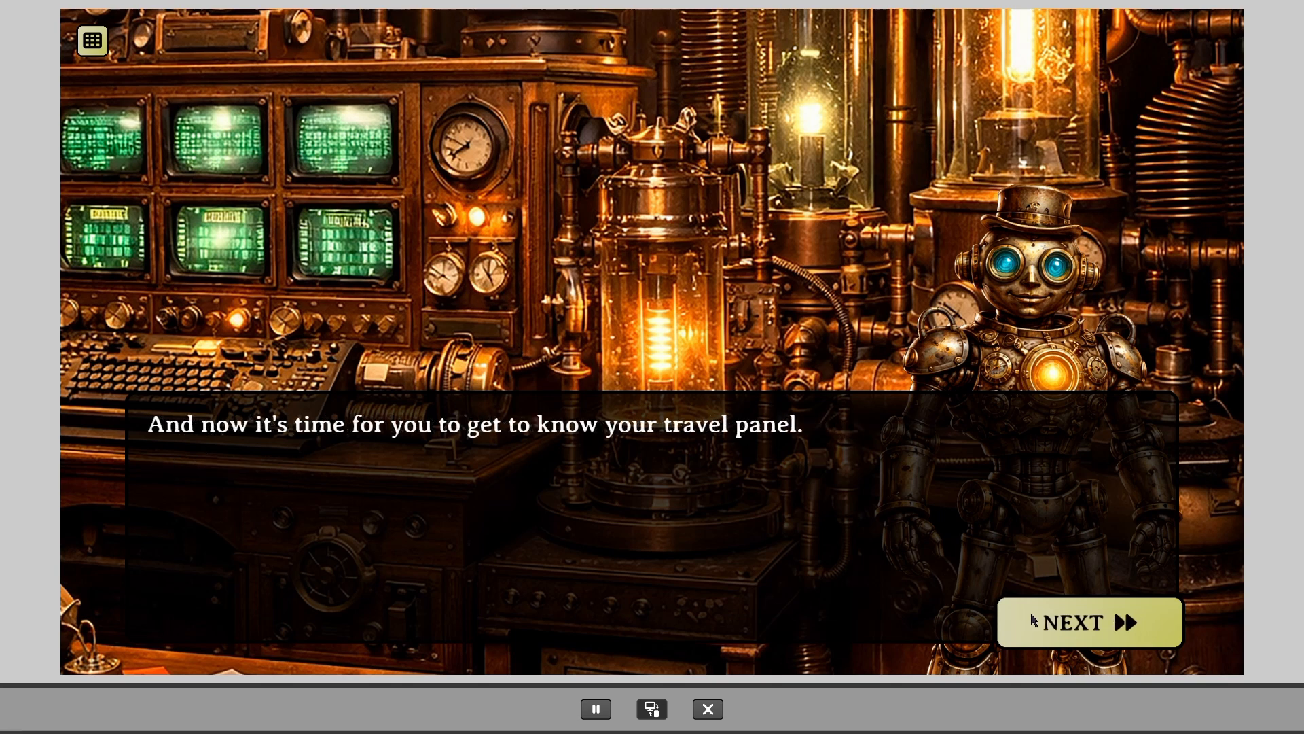
click(708, 708)
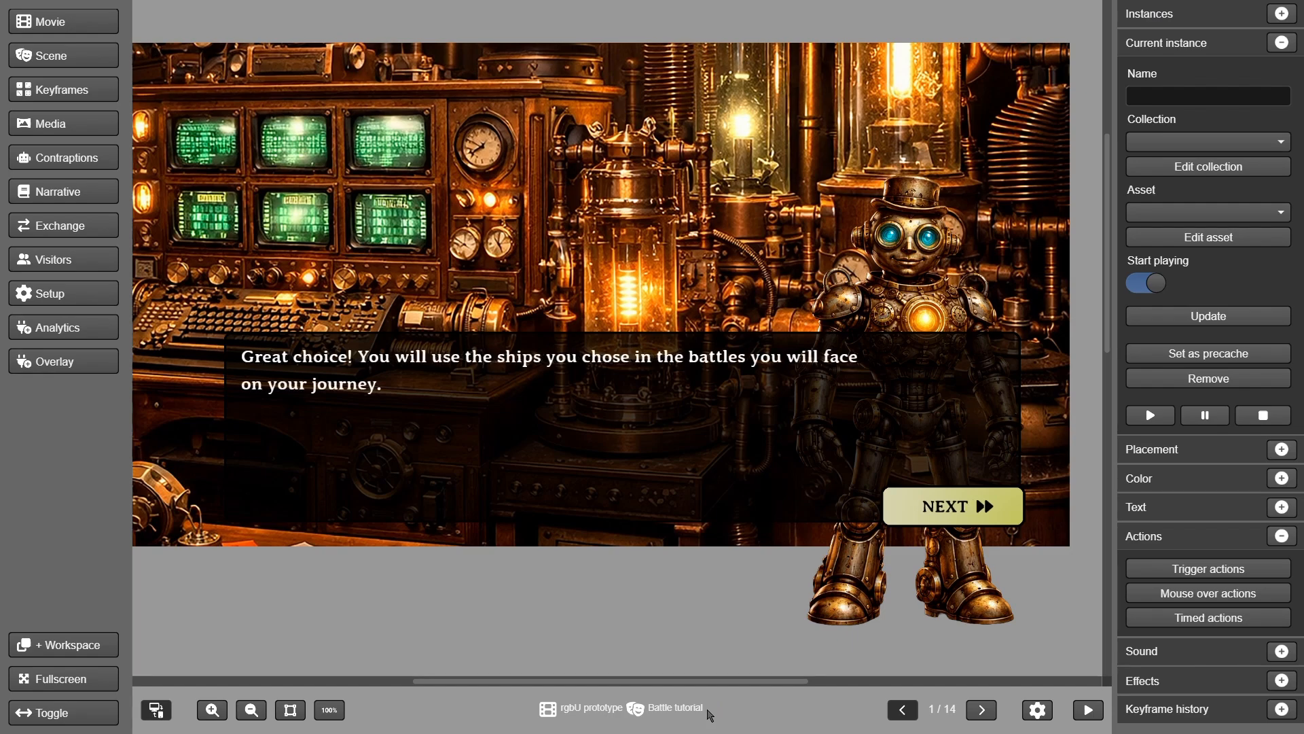